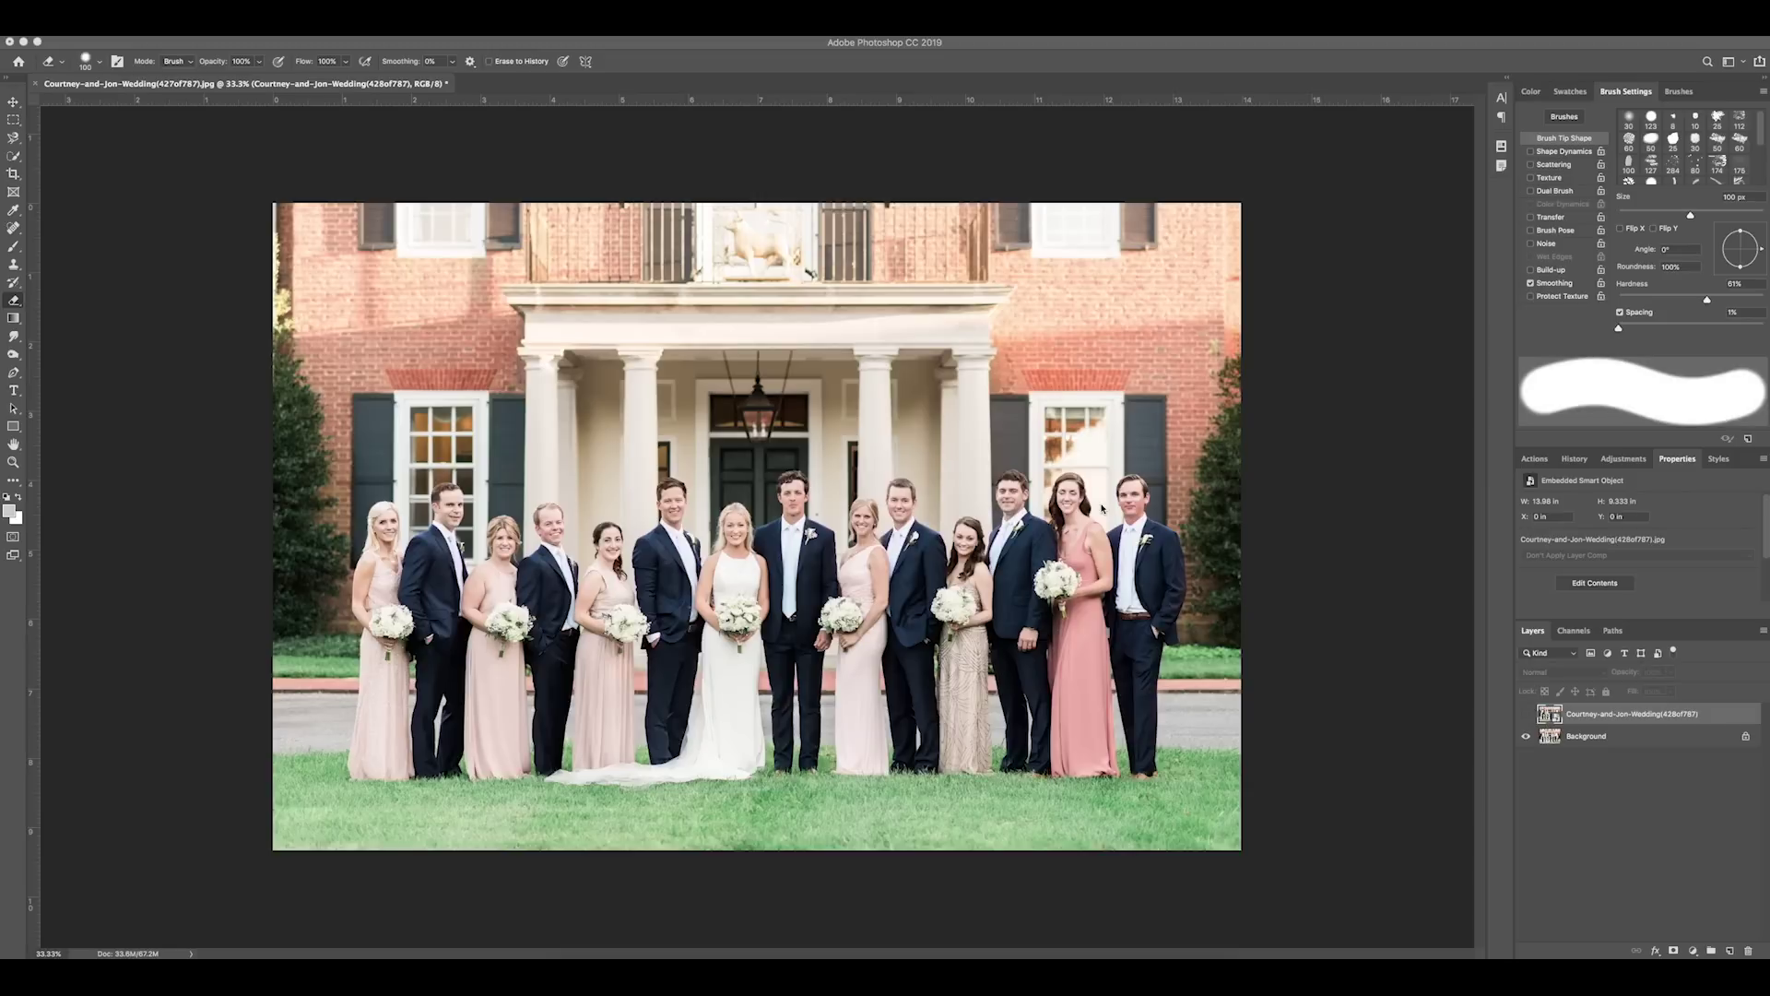
Show the alternate laughing group-shot smart-object layer above the original and compare them zoomed
scroll(1027, 507, up, 5)
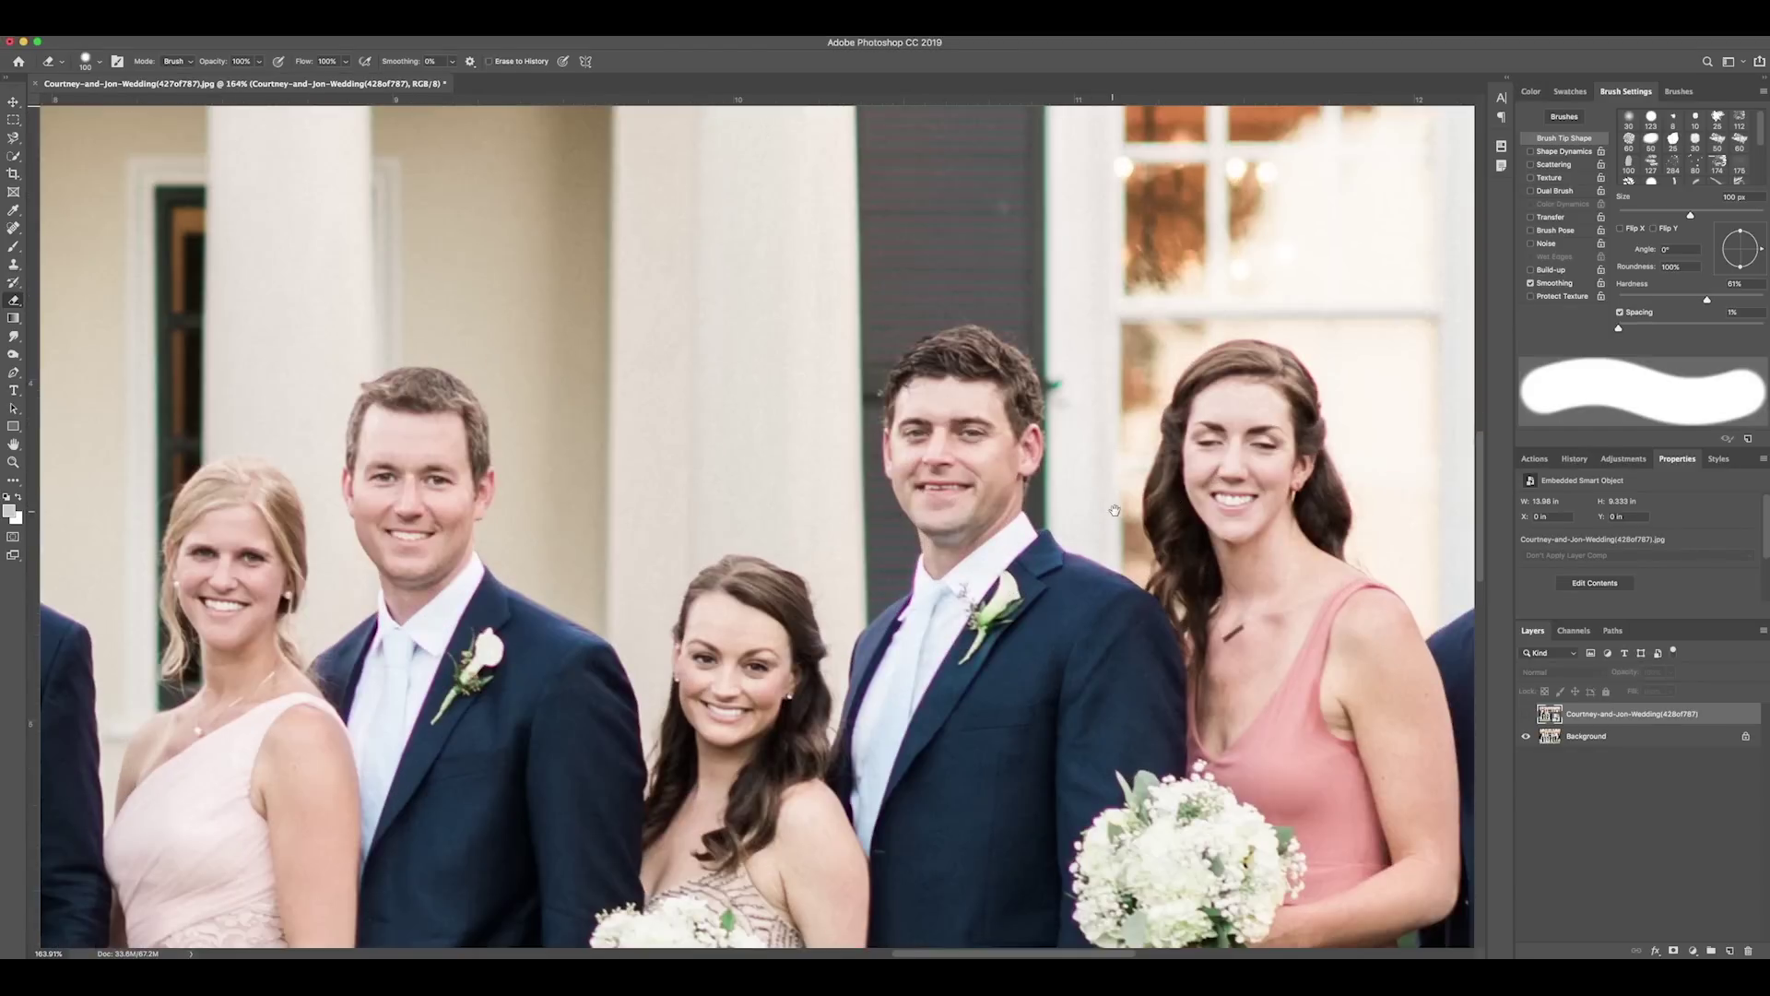
scroll(1129, 508, down, 5)
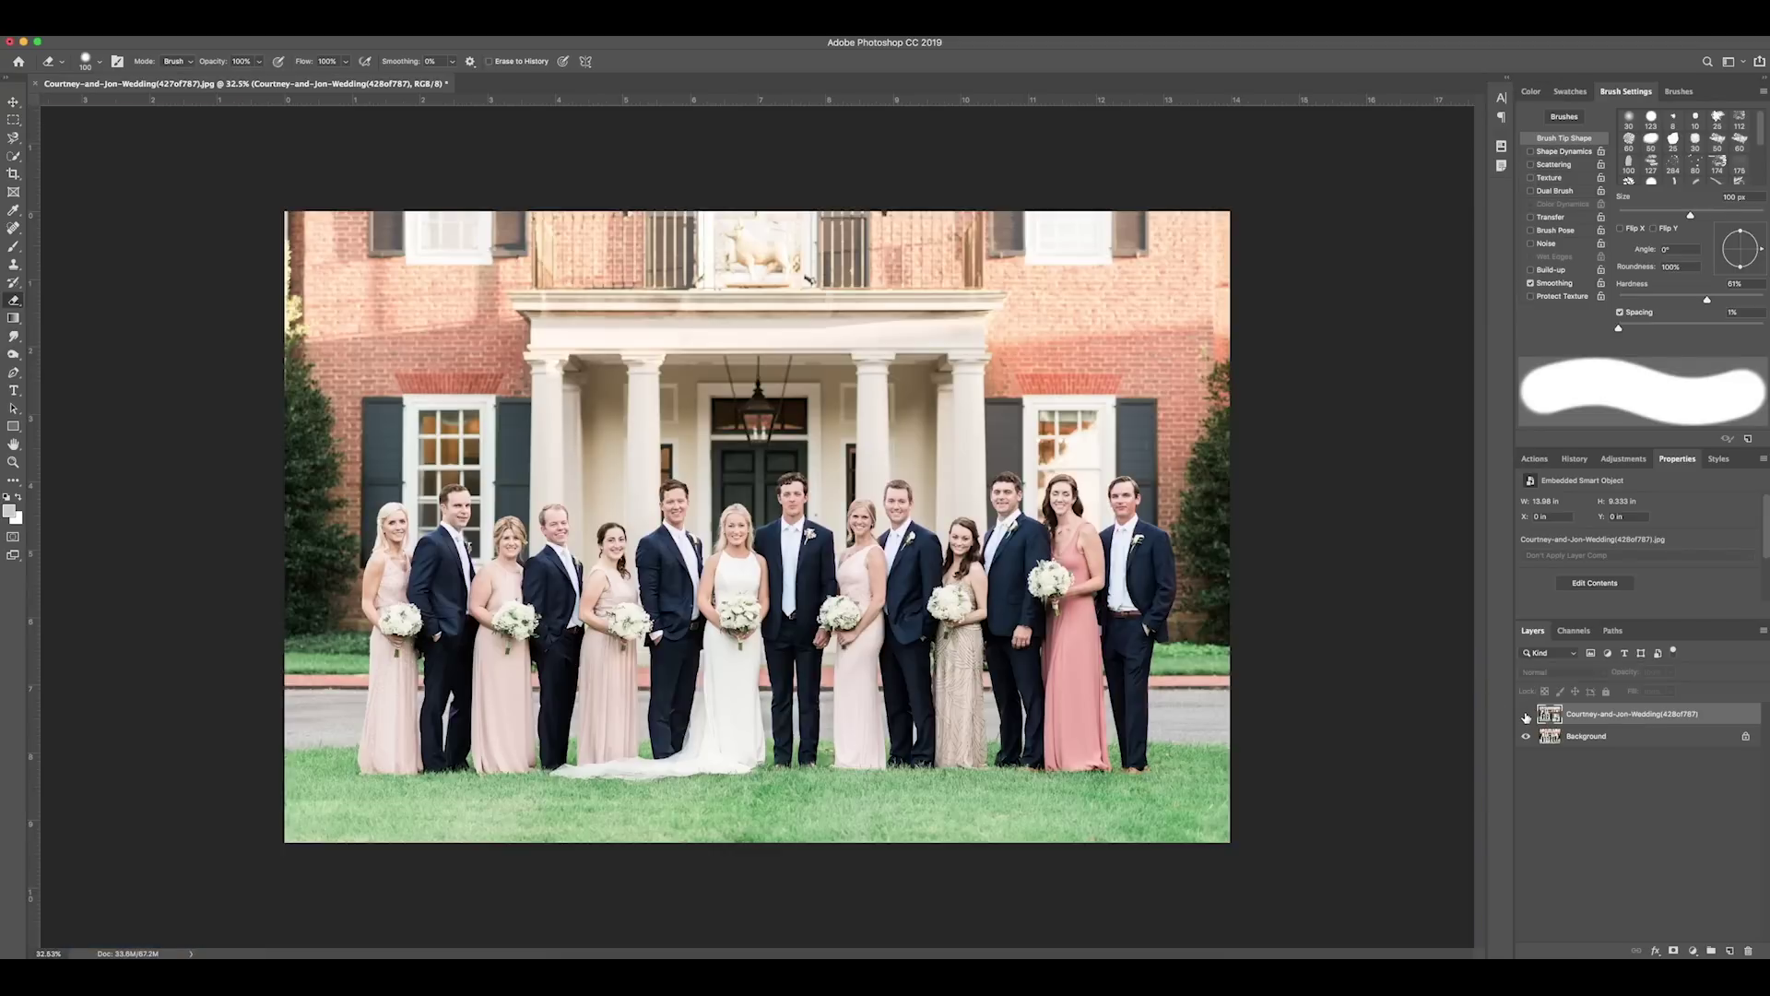
click(1526, 714)
scroll(1142, 476, up, 4)
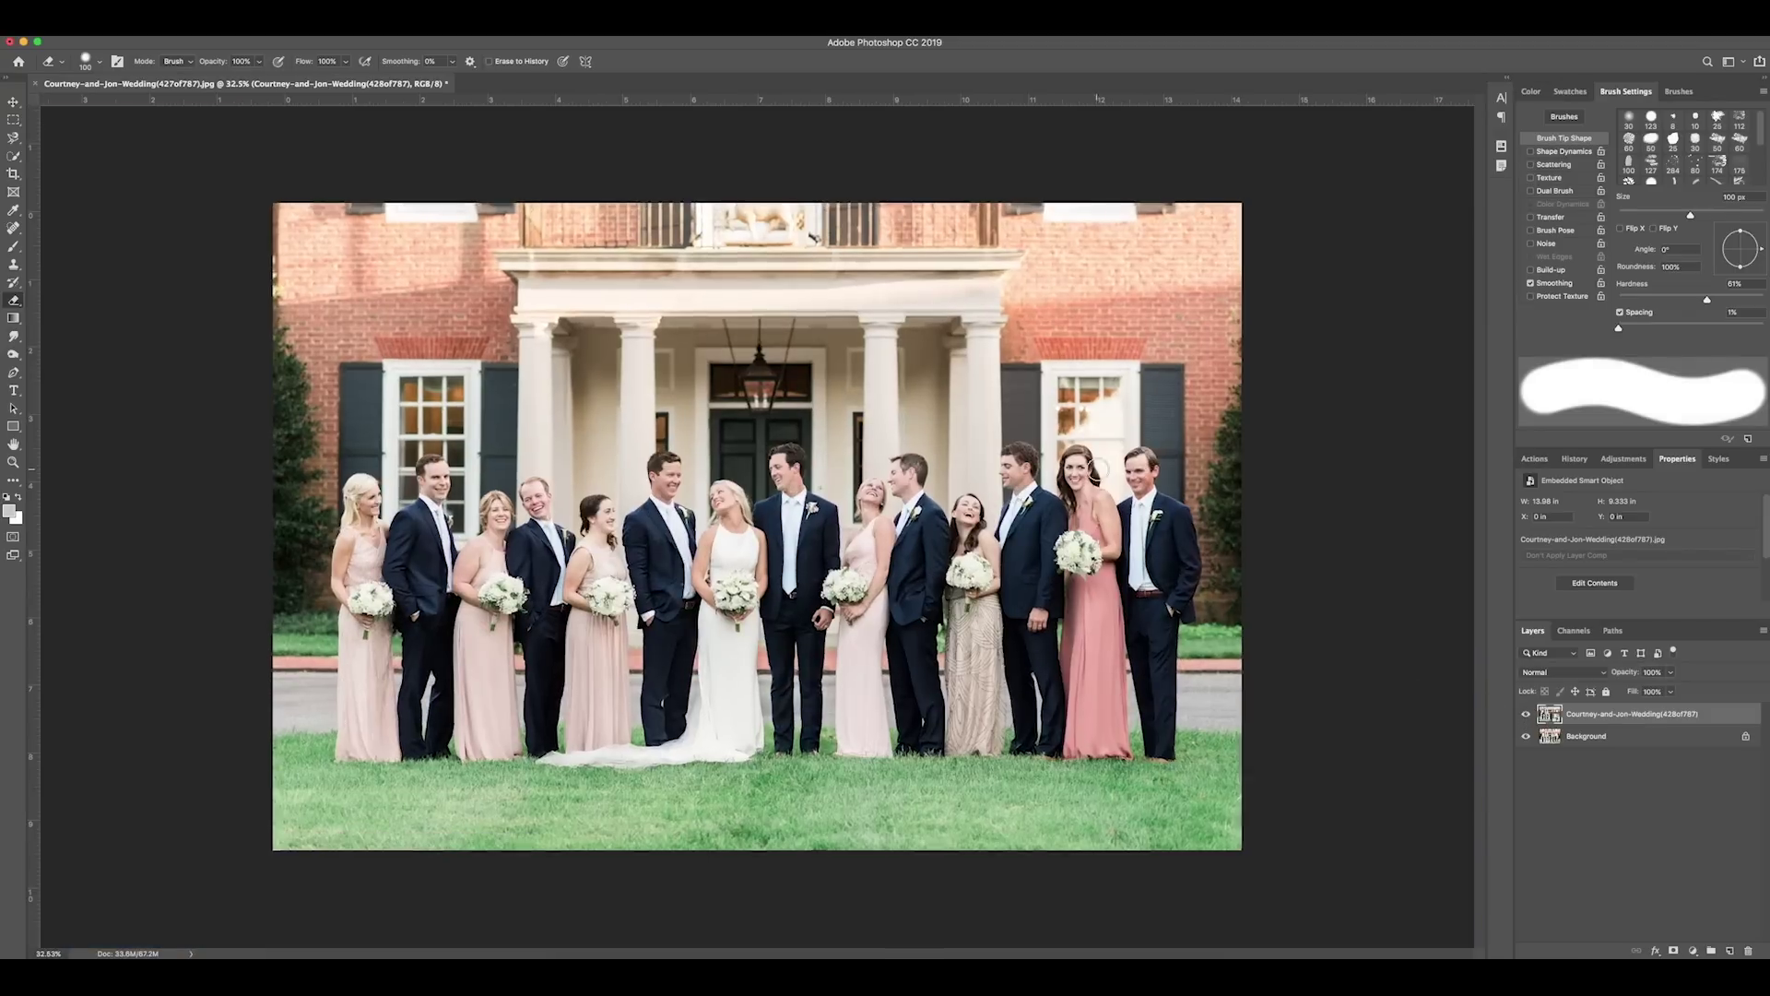
scroll(1142, 477, down, 2)
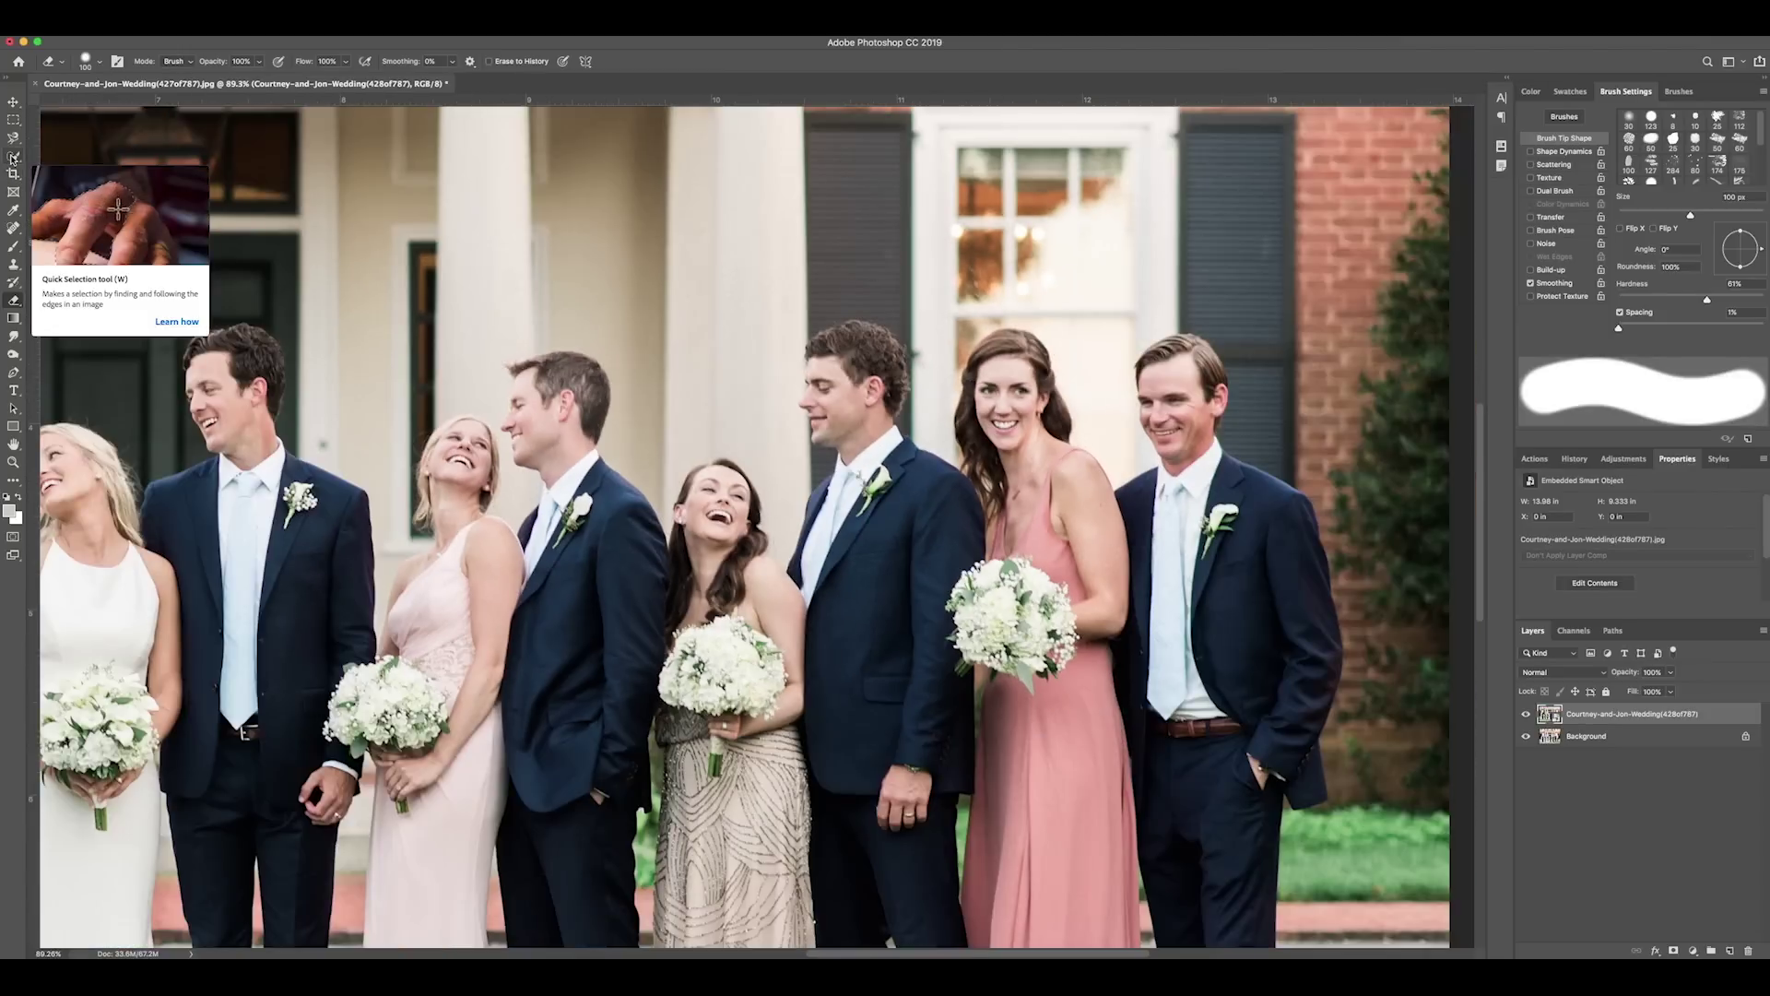
Quick-select the pink-dress bridesmaid's face, invert the selection, and fit the photo on screen
click(13, 157)
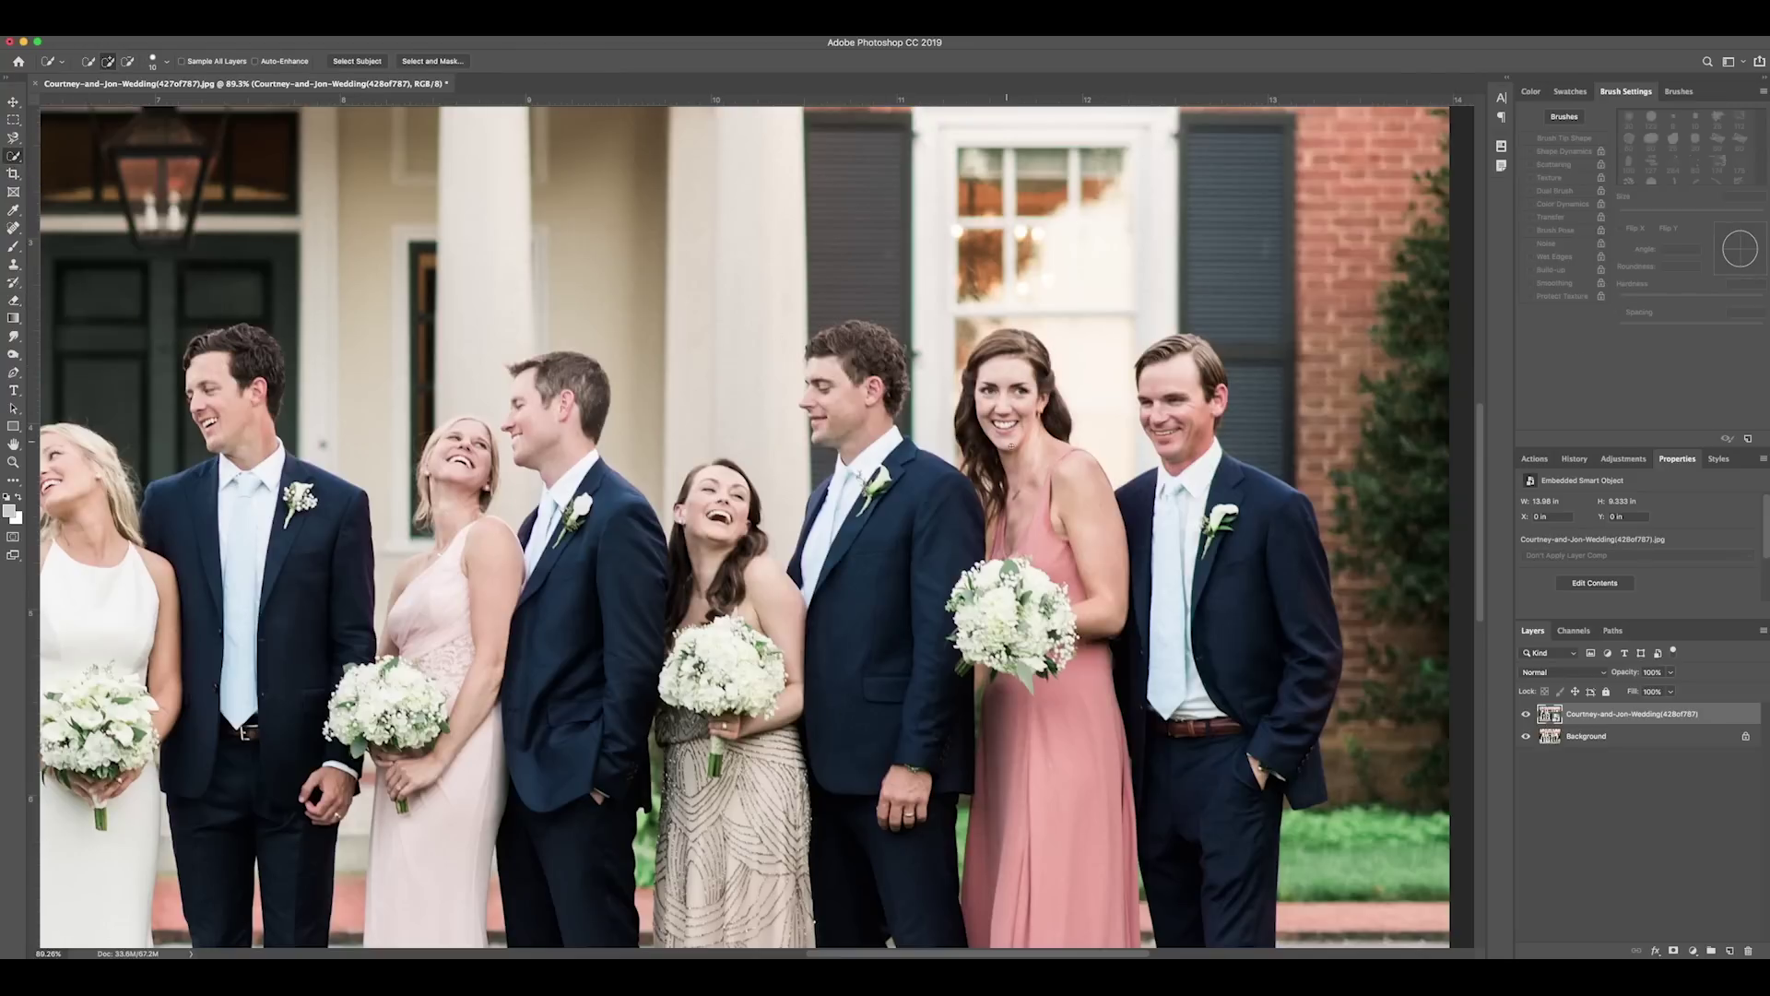
mouse_move(1006, 445)
mouse_down()
mouse_move(994, 374)
mouse_move(1039, 395)
mouse_move(994, 453)
mouse_move(976, 420)
mouse_move(995, 485)
mouse_up()
click(304, 25)
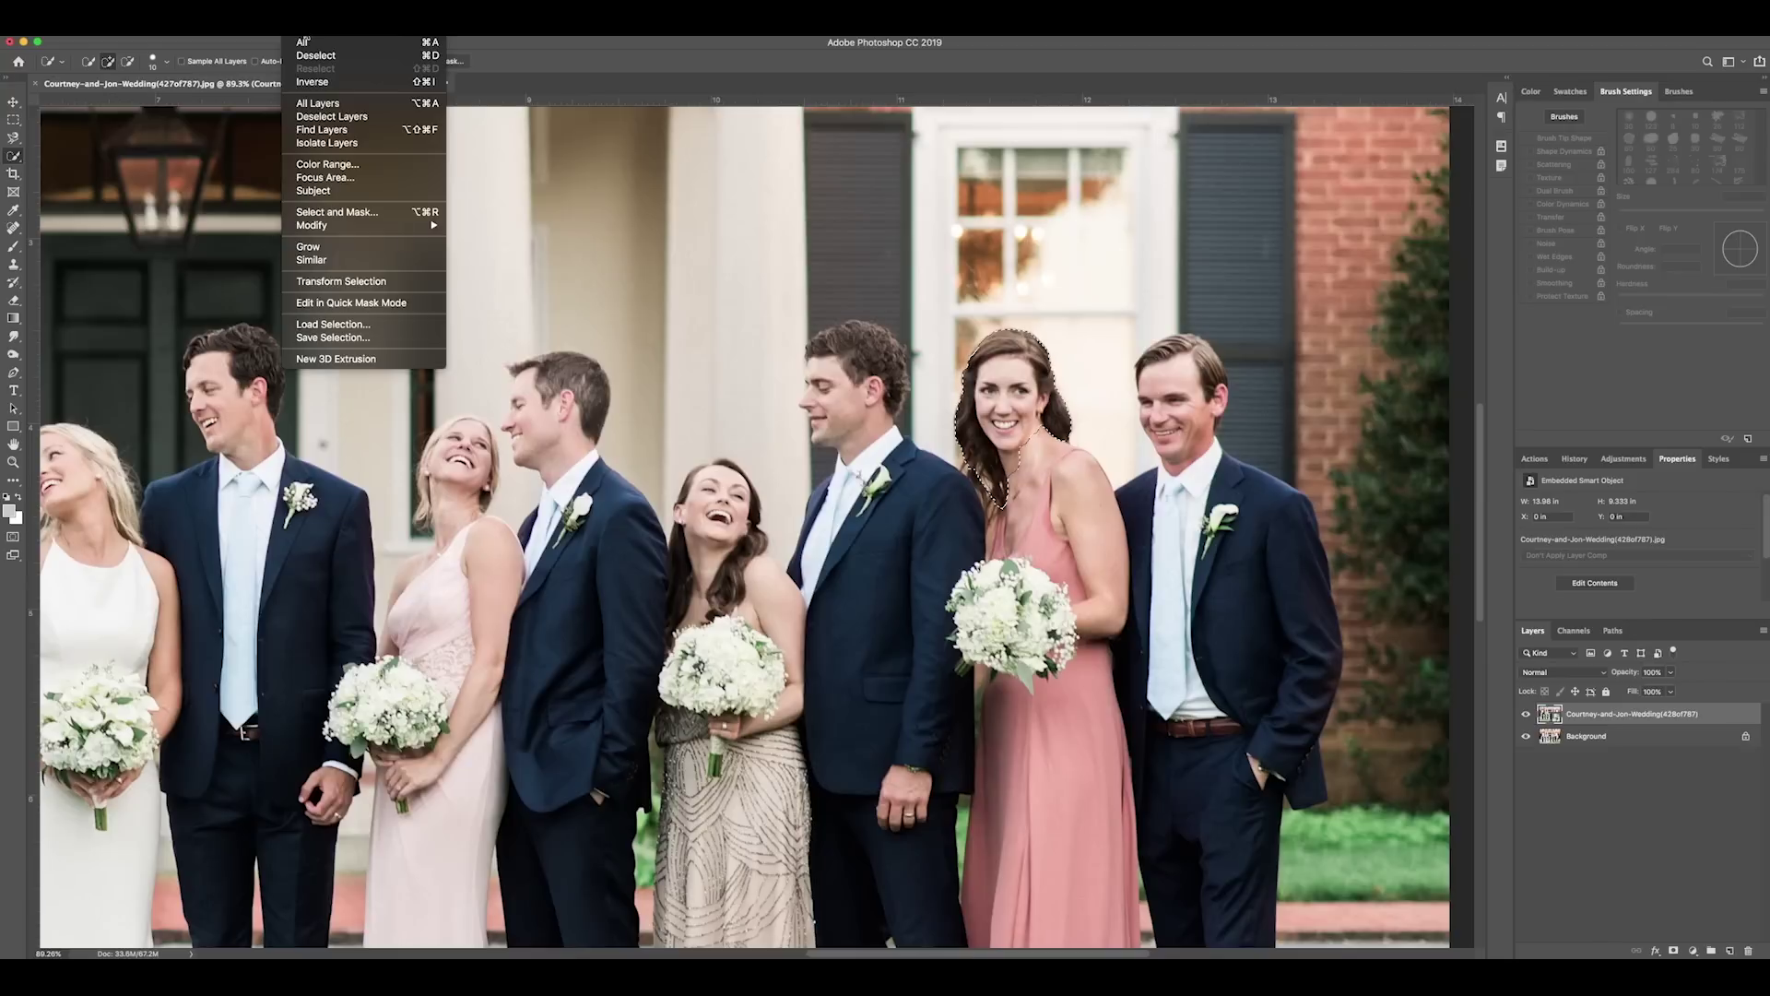
click(337, 87)
key(super+0)
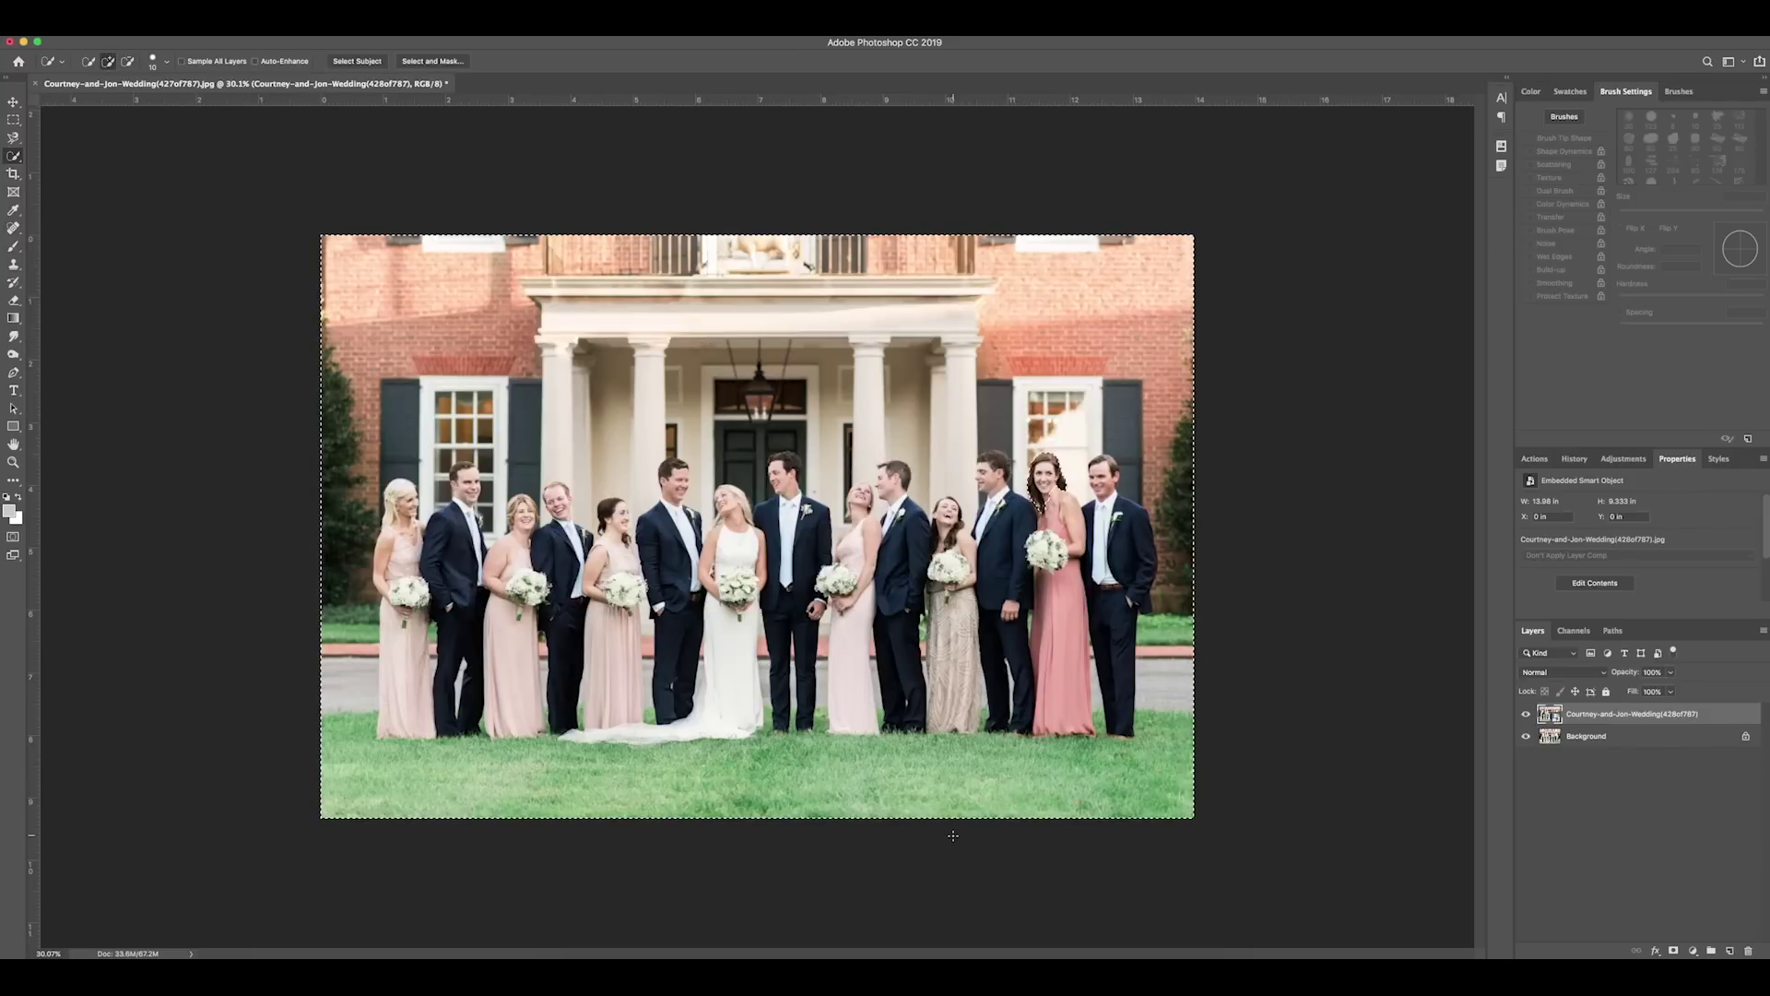
Rasterize the alternate-shot smart object so everything outside her face can be deleted
key(BackSpace)
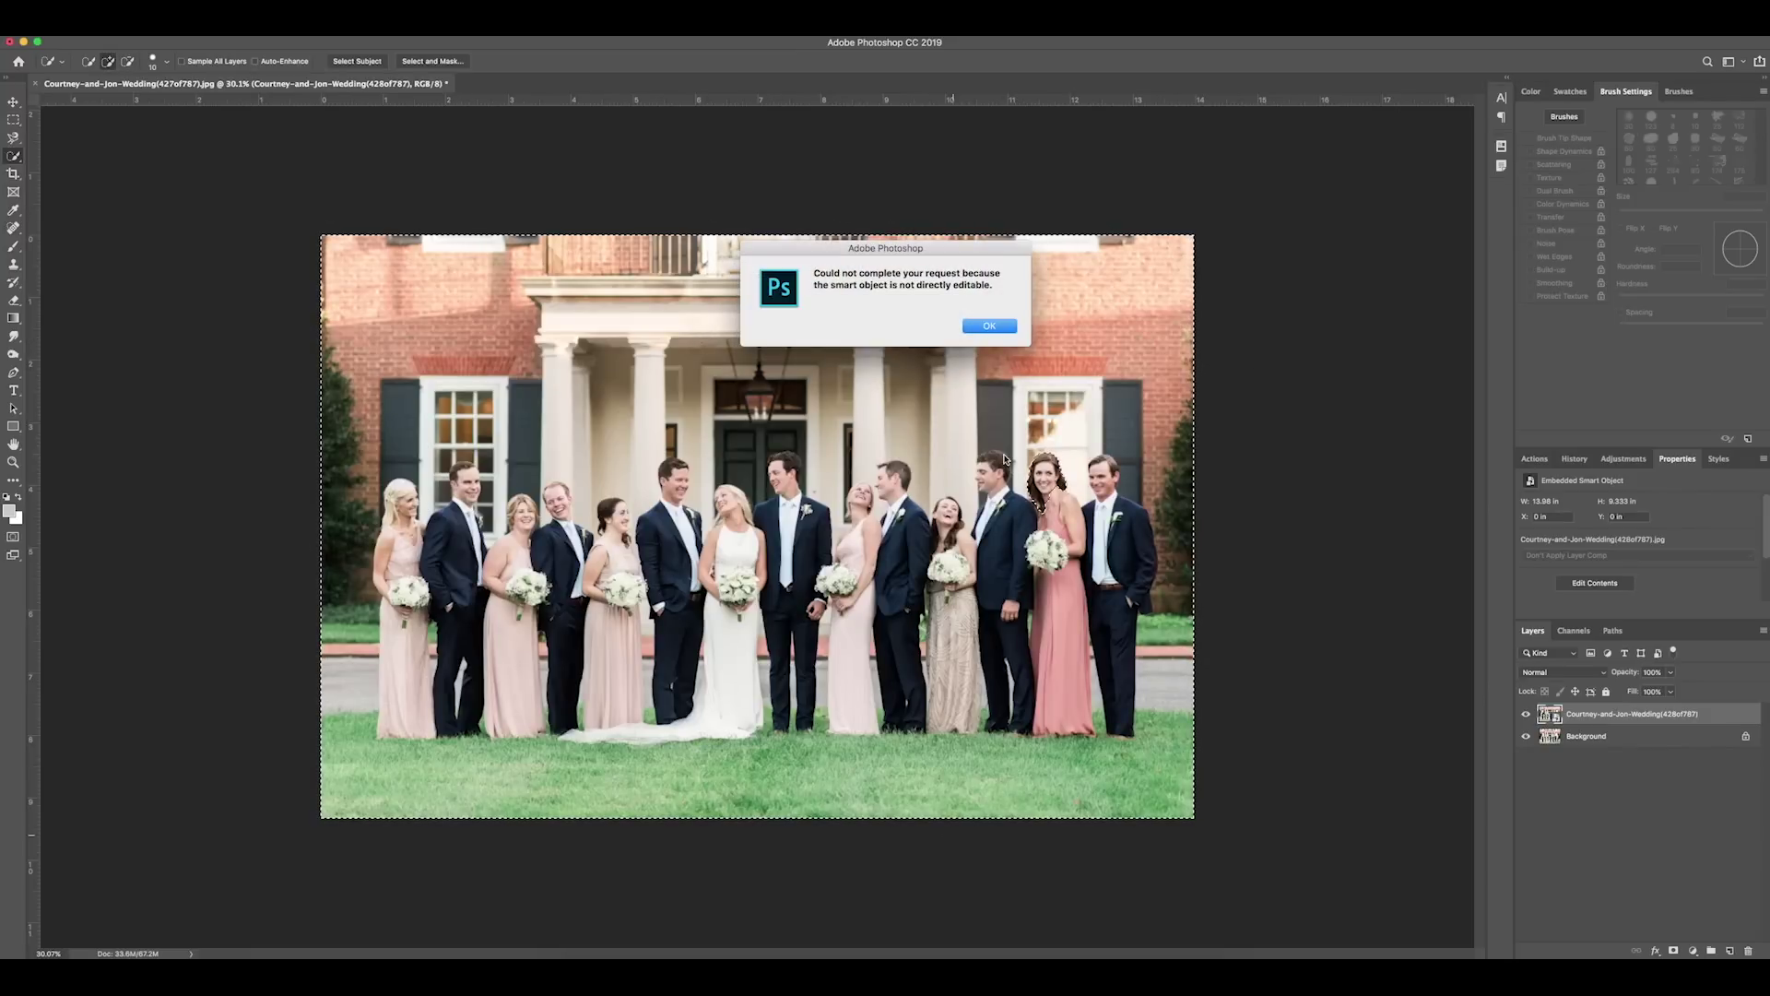
key(Return)
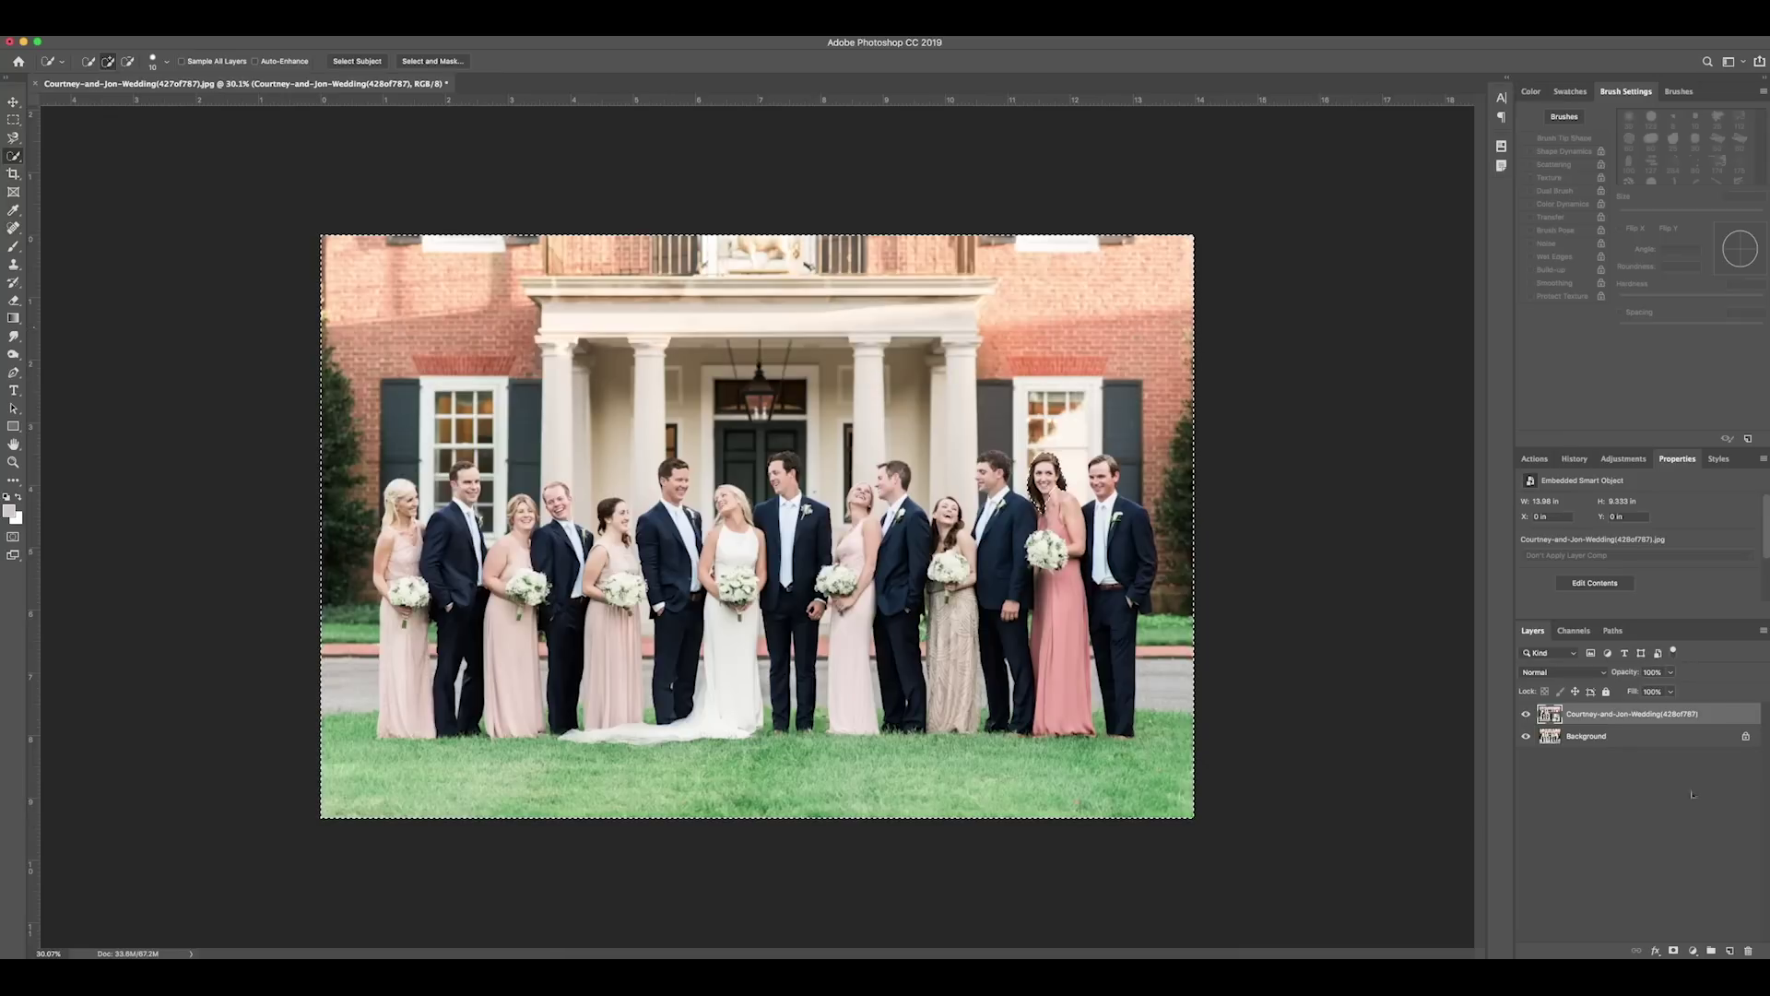
right_click(1704, 714)
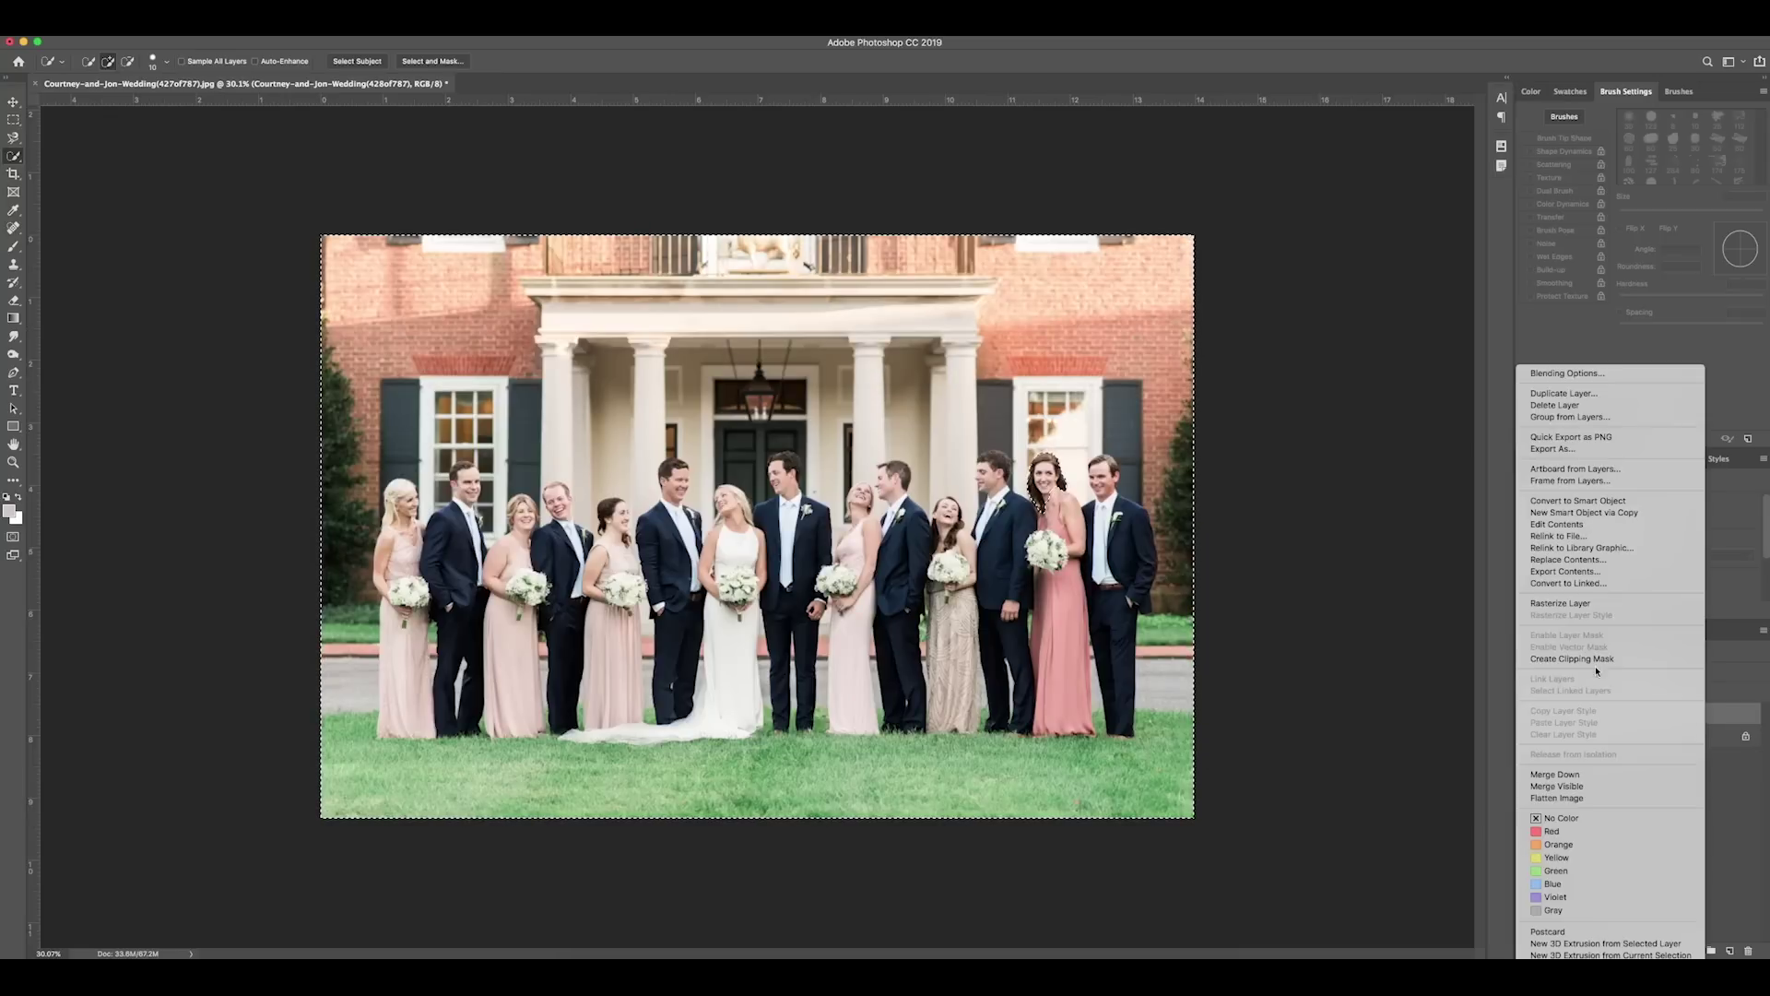
click(1594, 603)
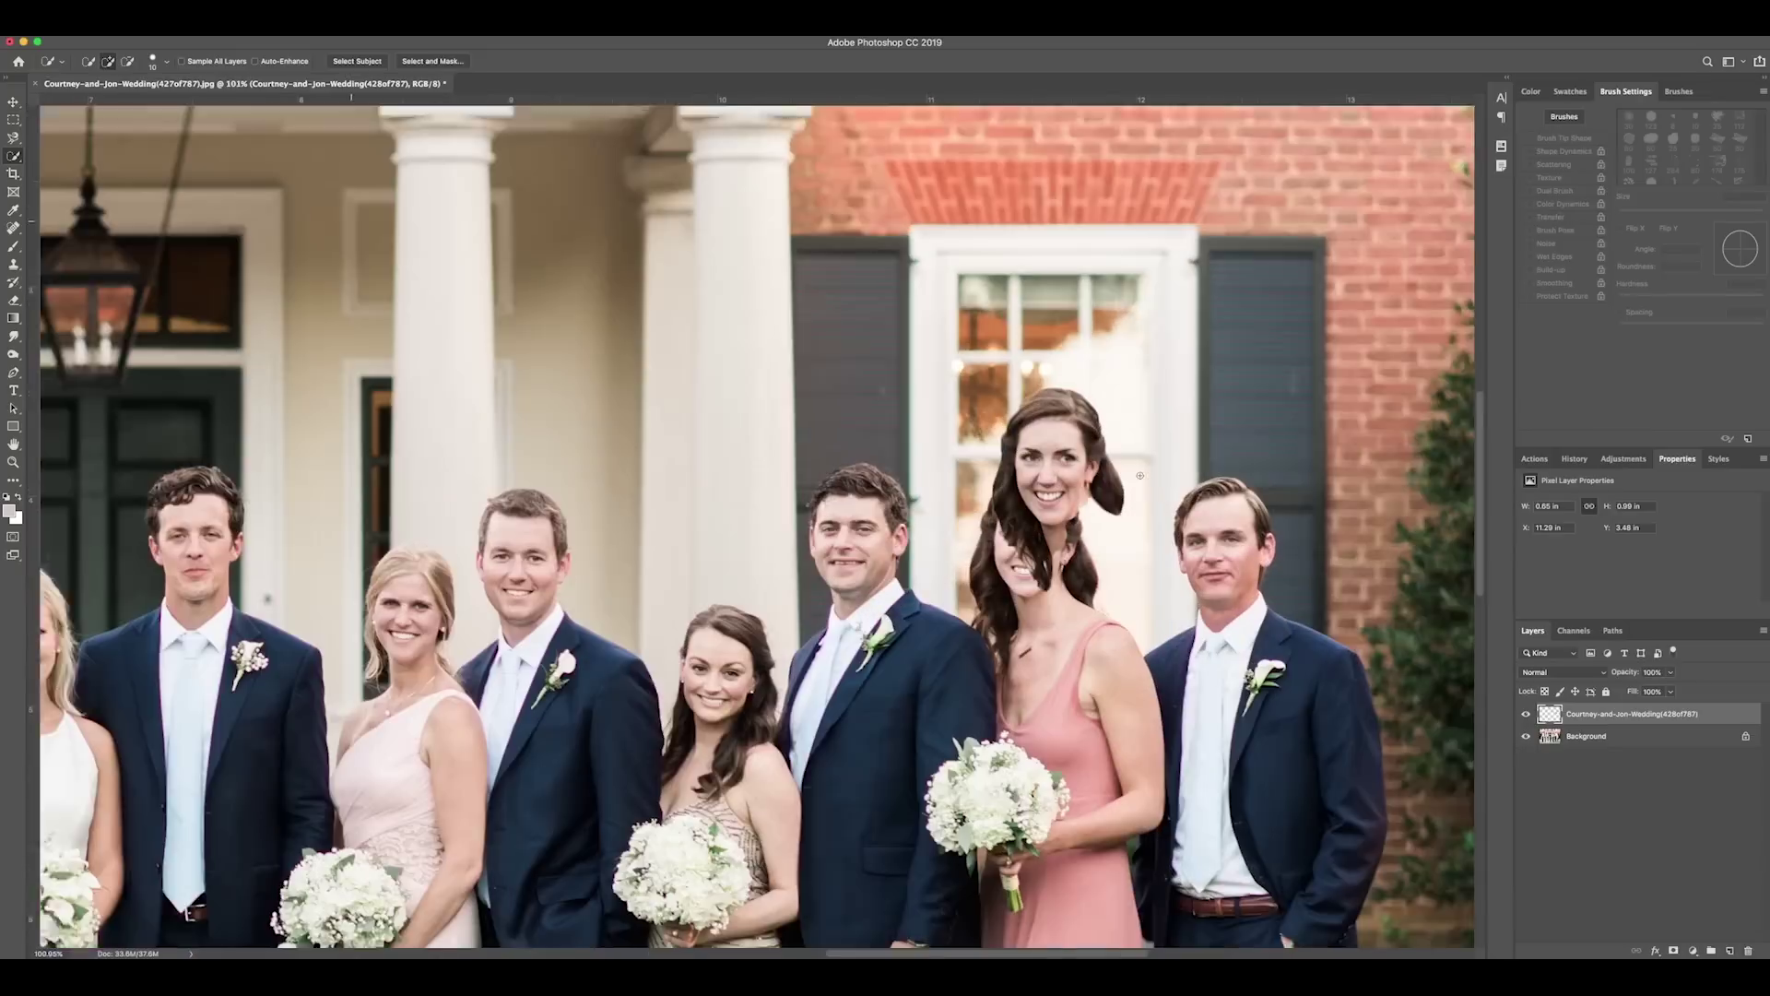
Drag the remaining face into line over the bridesmaid's original head
key(v)
drag(984, 453, 1017, 541)
drag(1016, 542, 1016, 541)
scroll(1075, 557, up, 5)
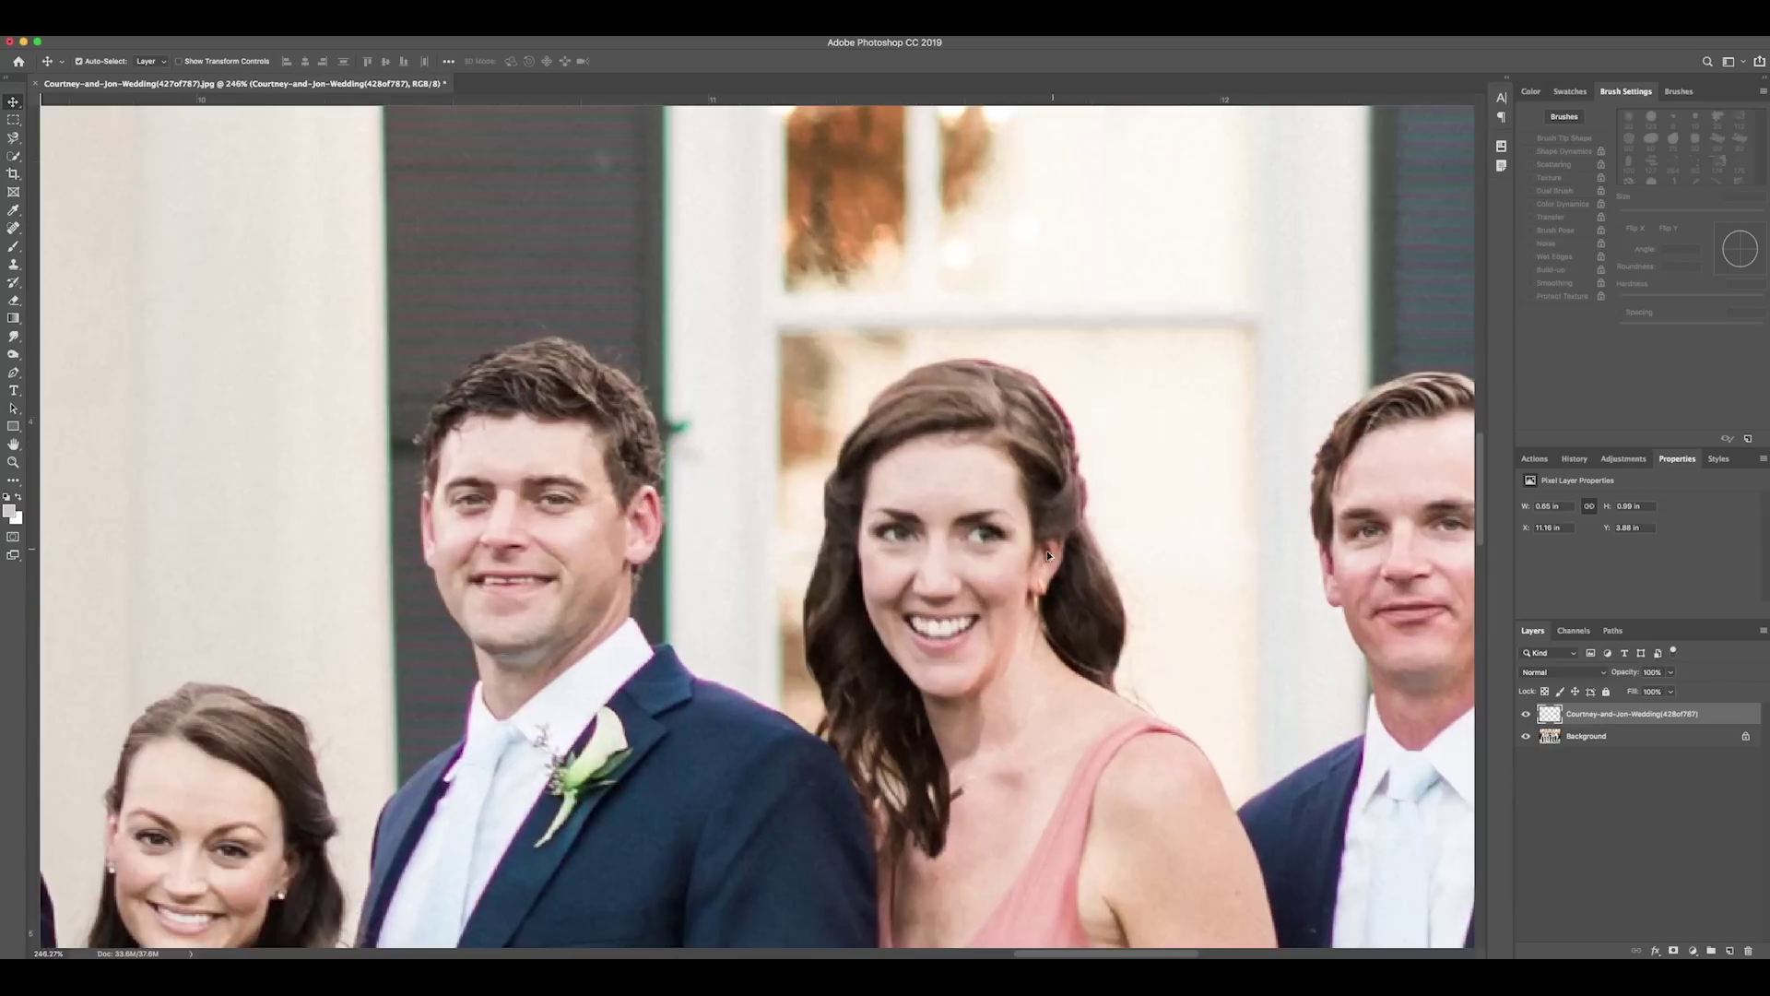
Erase the face layer's hard edges beside her right-side hair and by the window
click(14, 301)
mouse_move(1149, 650)
mouse_down()
mouse_move(1133, 642)
mouse_move(1143, 623)
mouse_up()
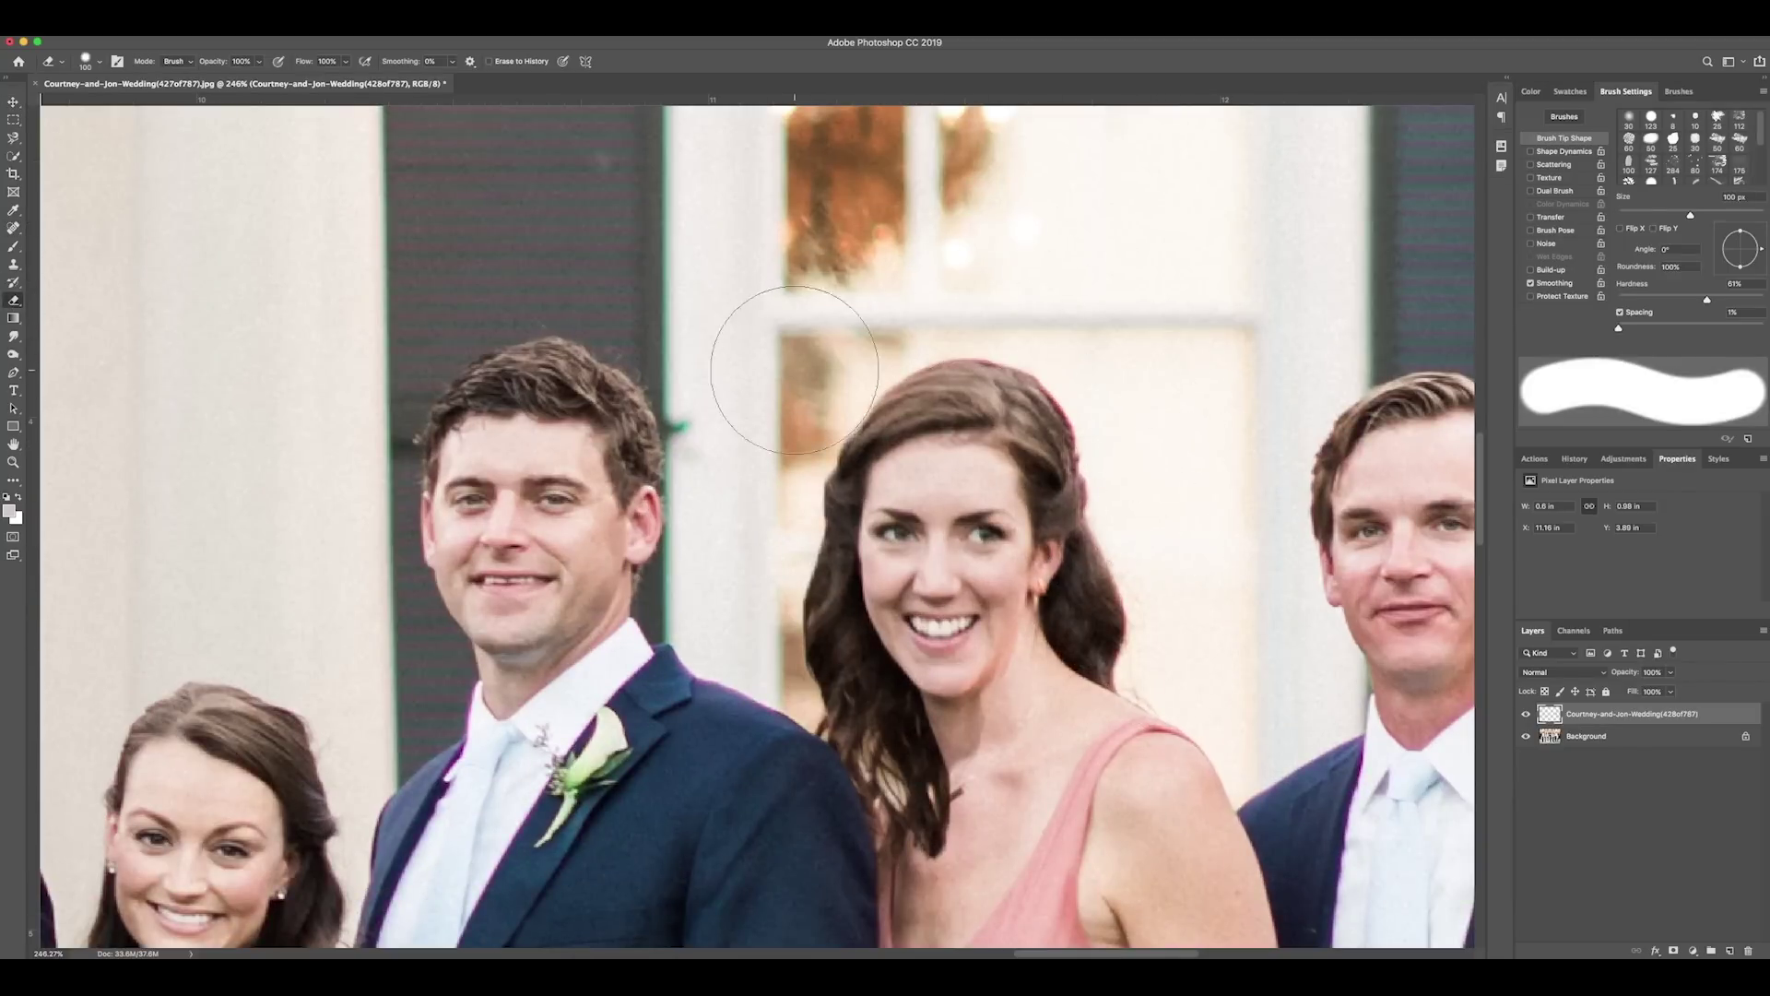
key(bracketleft)
key(bracketleft)
key(bracketleft)
key(bracketleft)
key(bracketleft)
key(bracketleft)
mouse_move(780, 553)
mouse_down()
mouse_move(765, 634)
mouse_move(780, 724)
mouse_up()
scroll(1021, 544, up, 3)
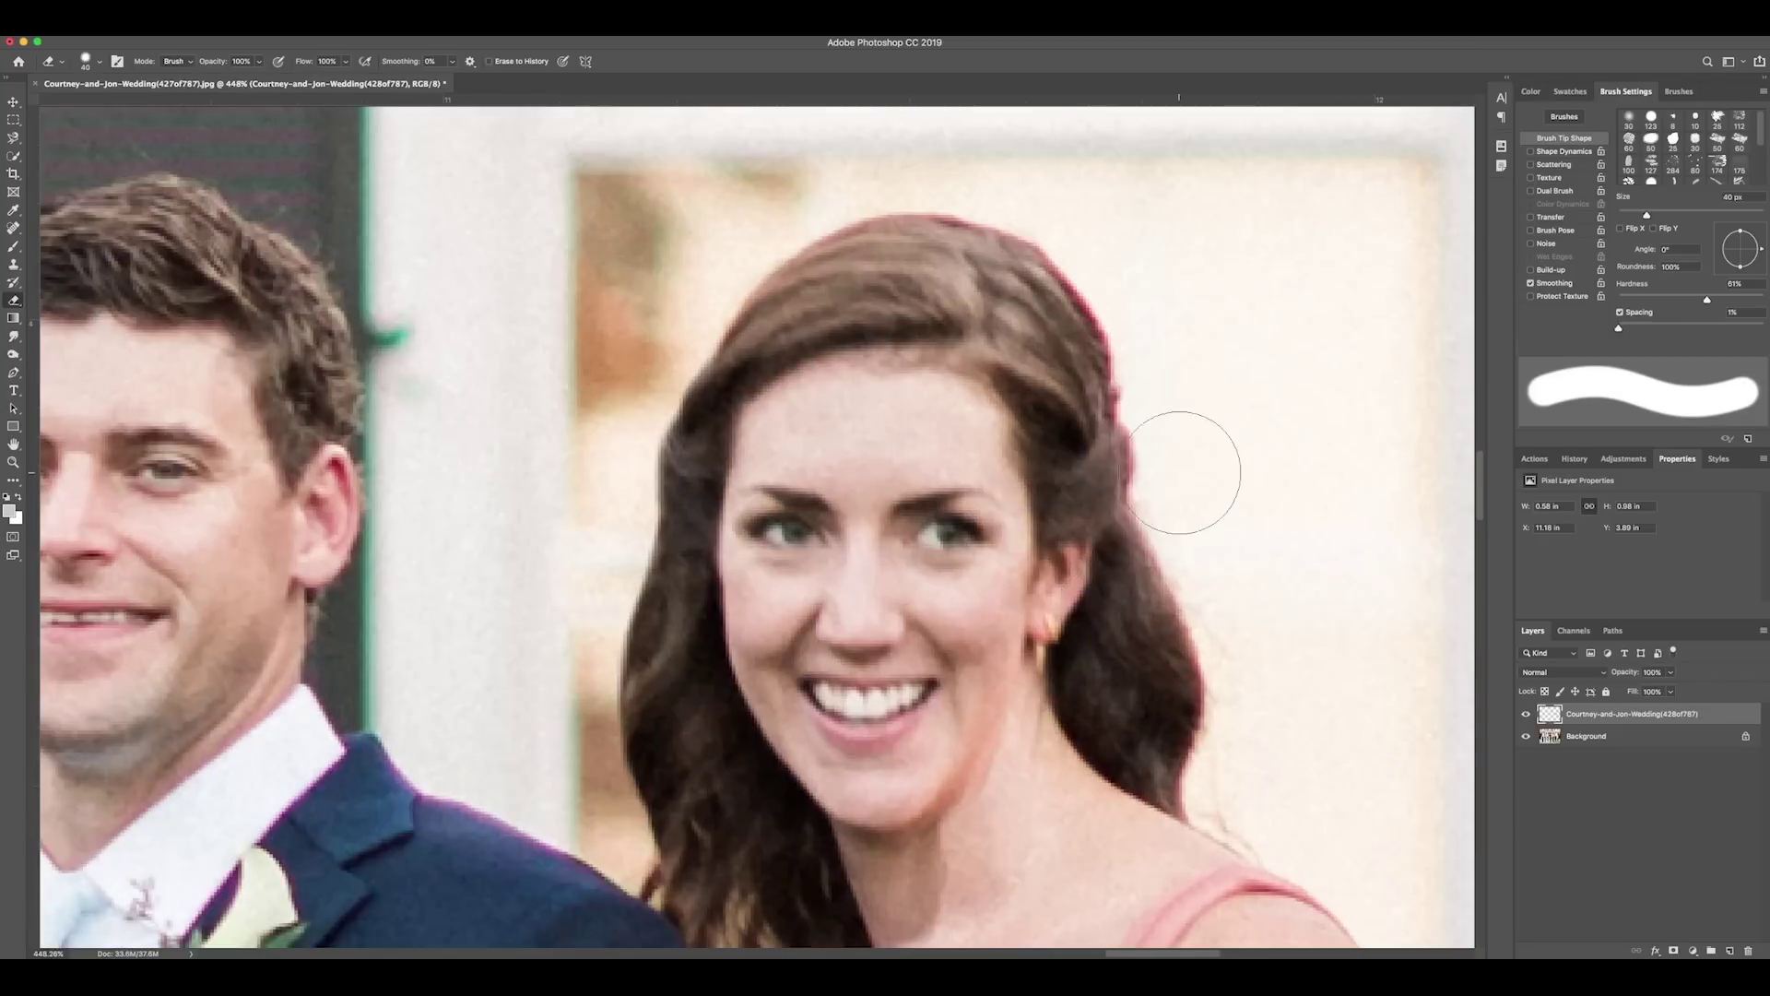
Lasso the iris of the bridesmaid's left eye
click(13, 157)
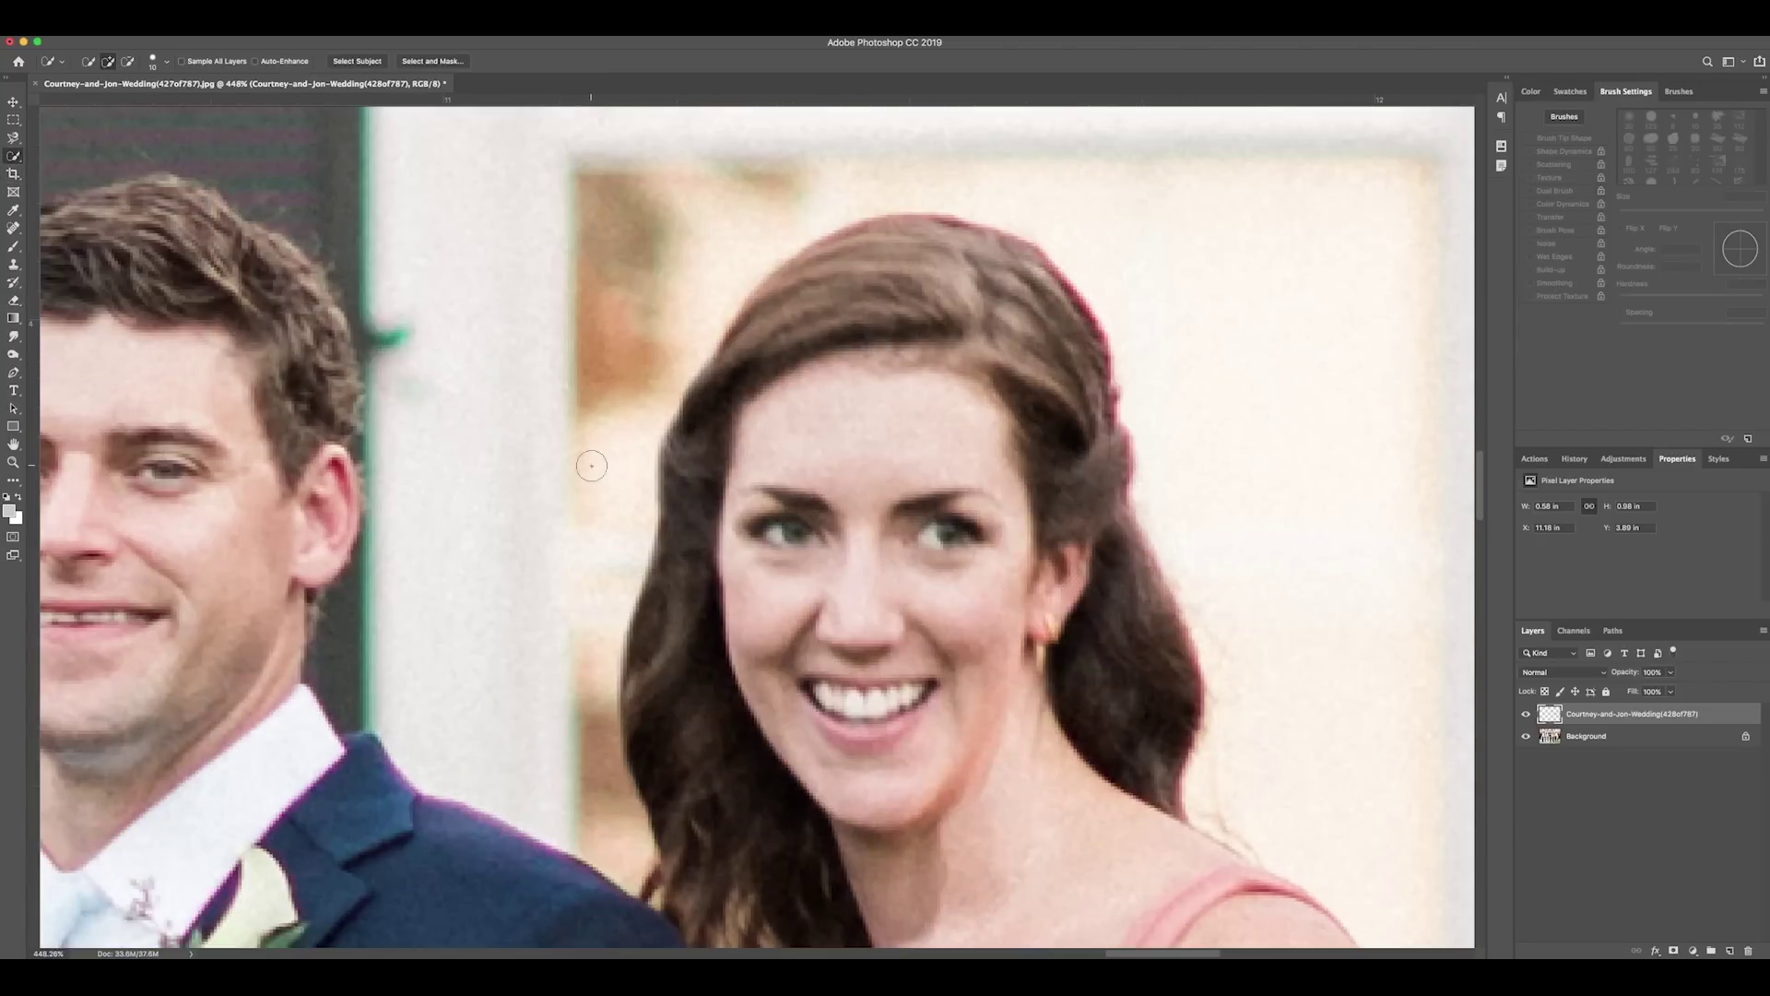
click(14, 157)
click(16, 141)
click(69, 137)
mouse_move(793, 546)
mouse_down()
mouse_move(780, 531)
mouse_move(814, 540)
mouse_move(797, 546)
mouse_move(792, 514)
mouse_move(781, 530)
mouse_move(798, 546)
mouse_move(811, 527)
mouse_move(793, 537)
mouse_up()
click(801, 551)
key(v)
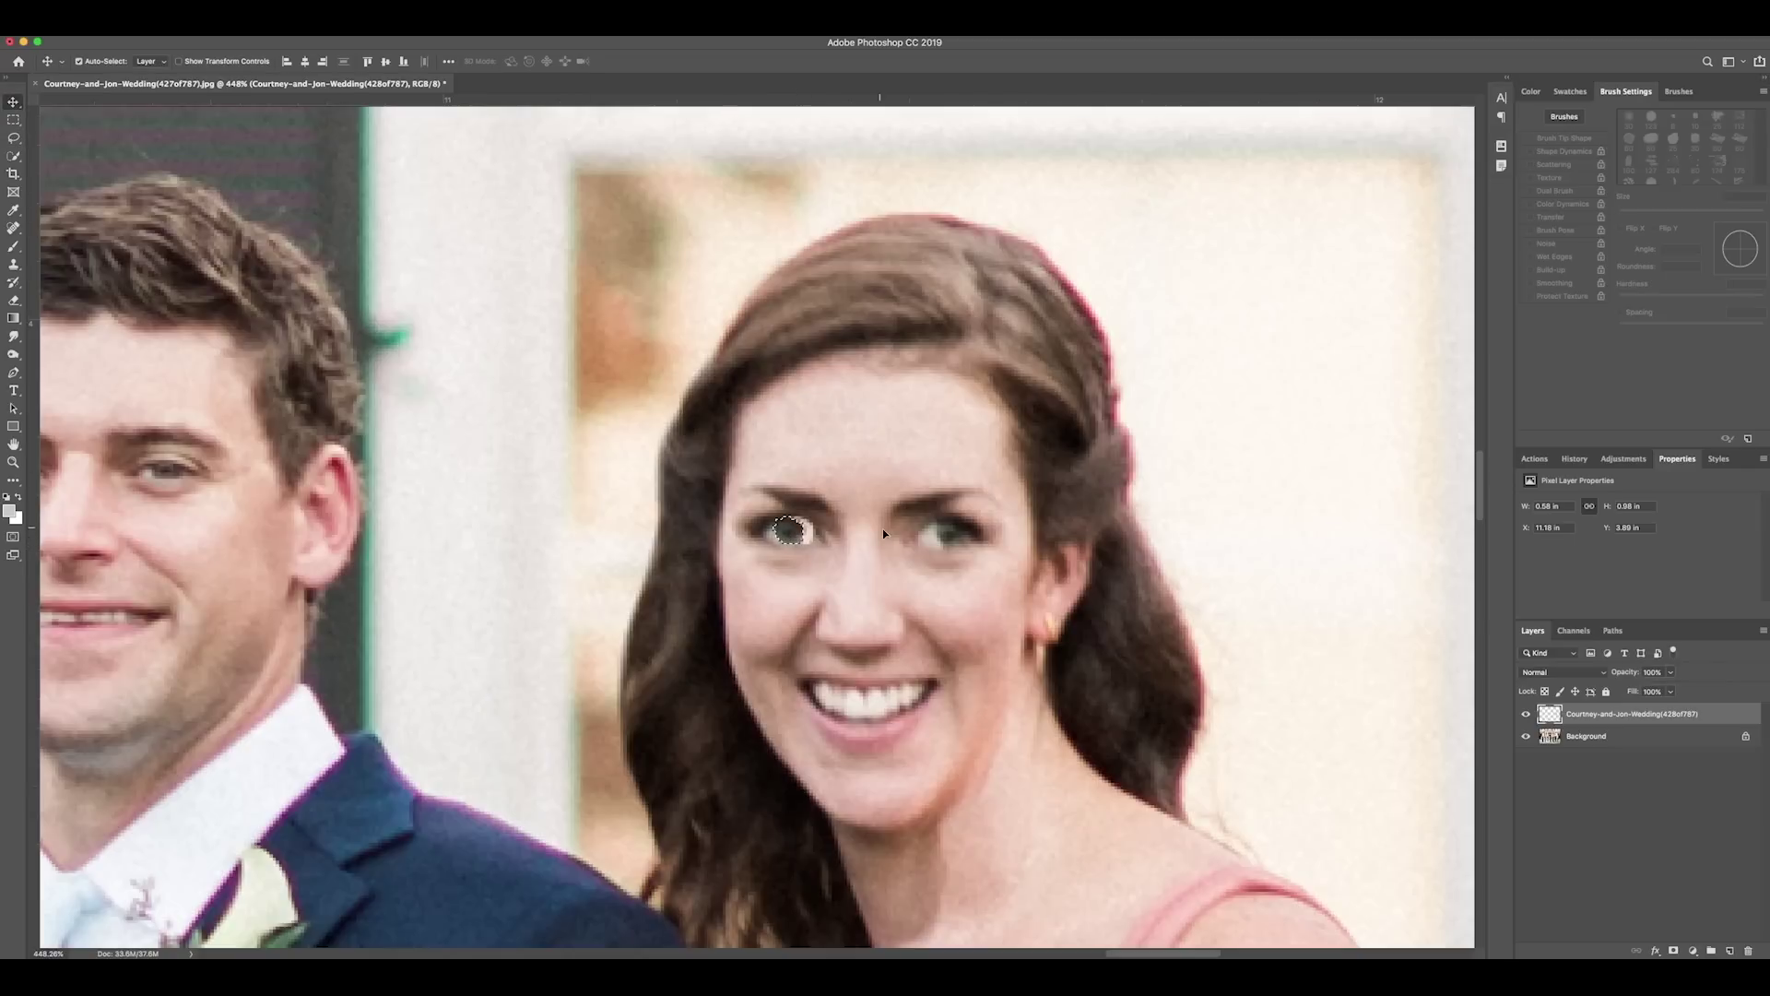
Paint over the white gap beside the left iris with a 2 px brush
scroll(792, 537, up, 3)
scroll(823, 534, up, 1)
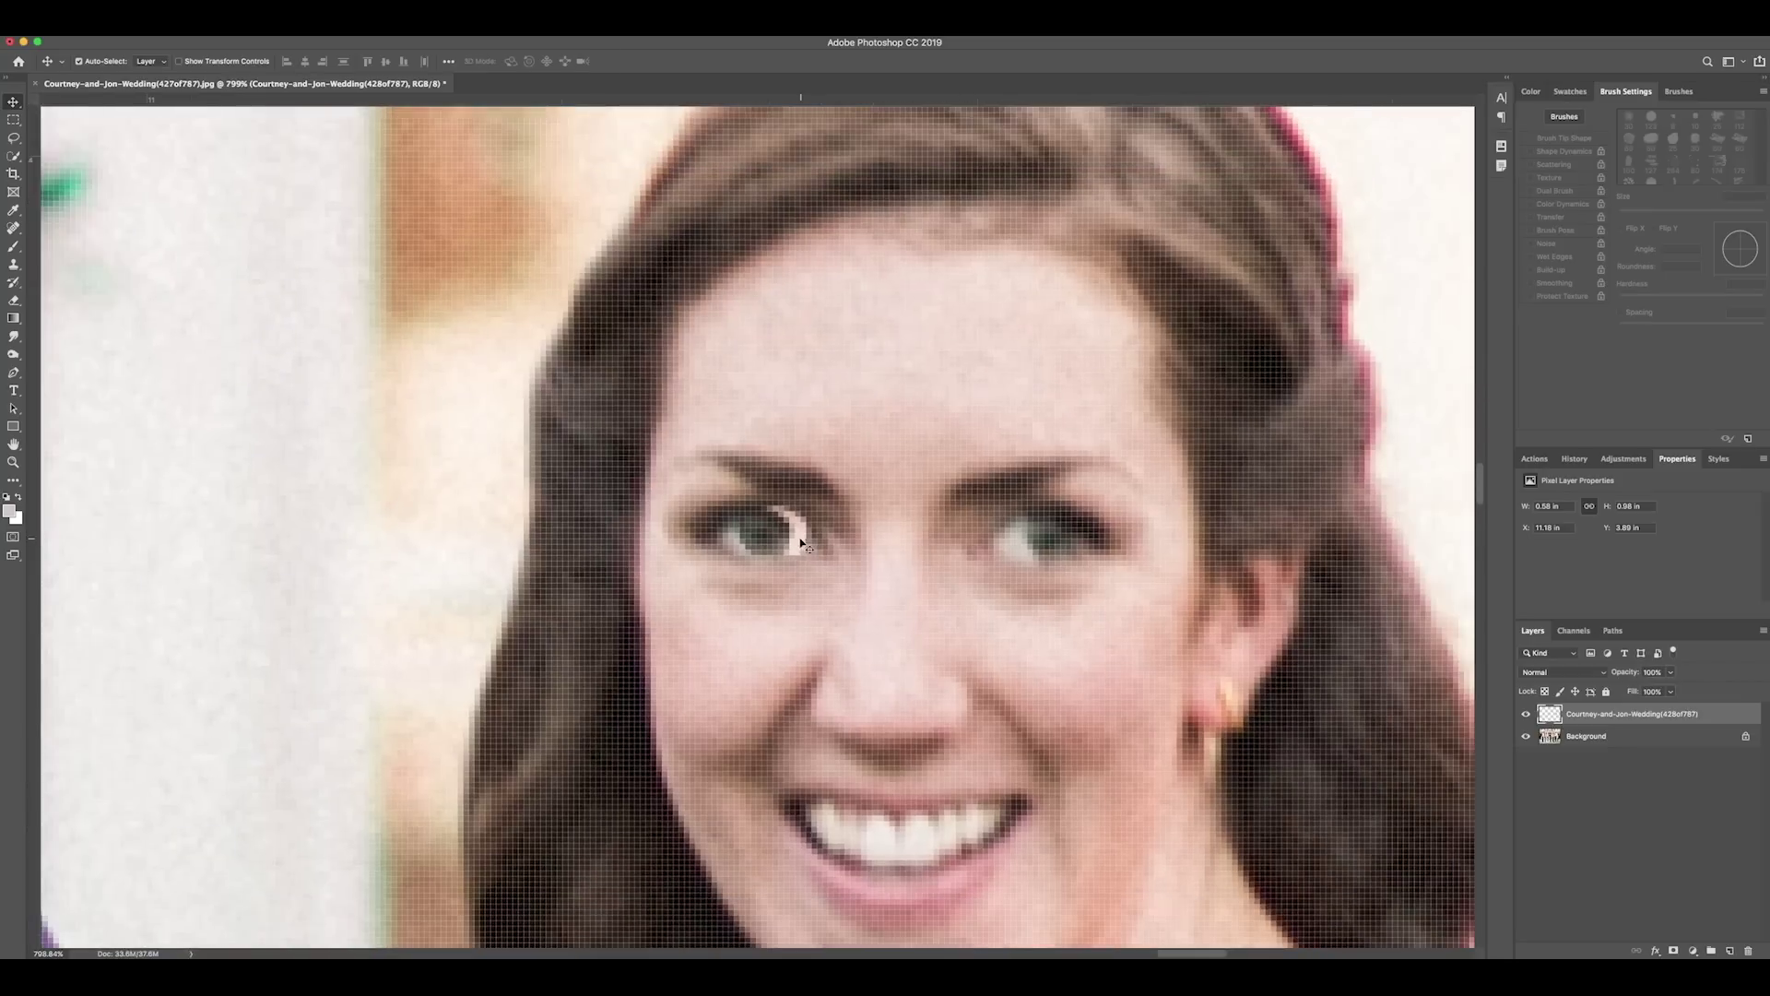
click(13, 246)
key(bracketleft)
key(bracketleft)
key(bracketleft)
key(bracketleft)
key(bracketleft)
key(bracketleft)
key(bracketleft)
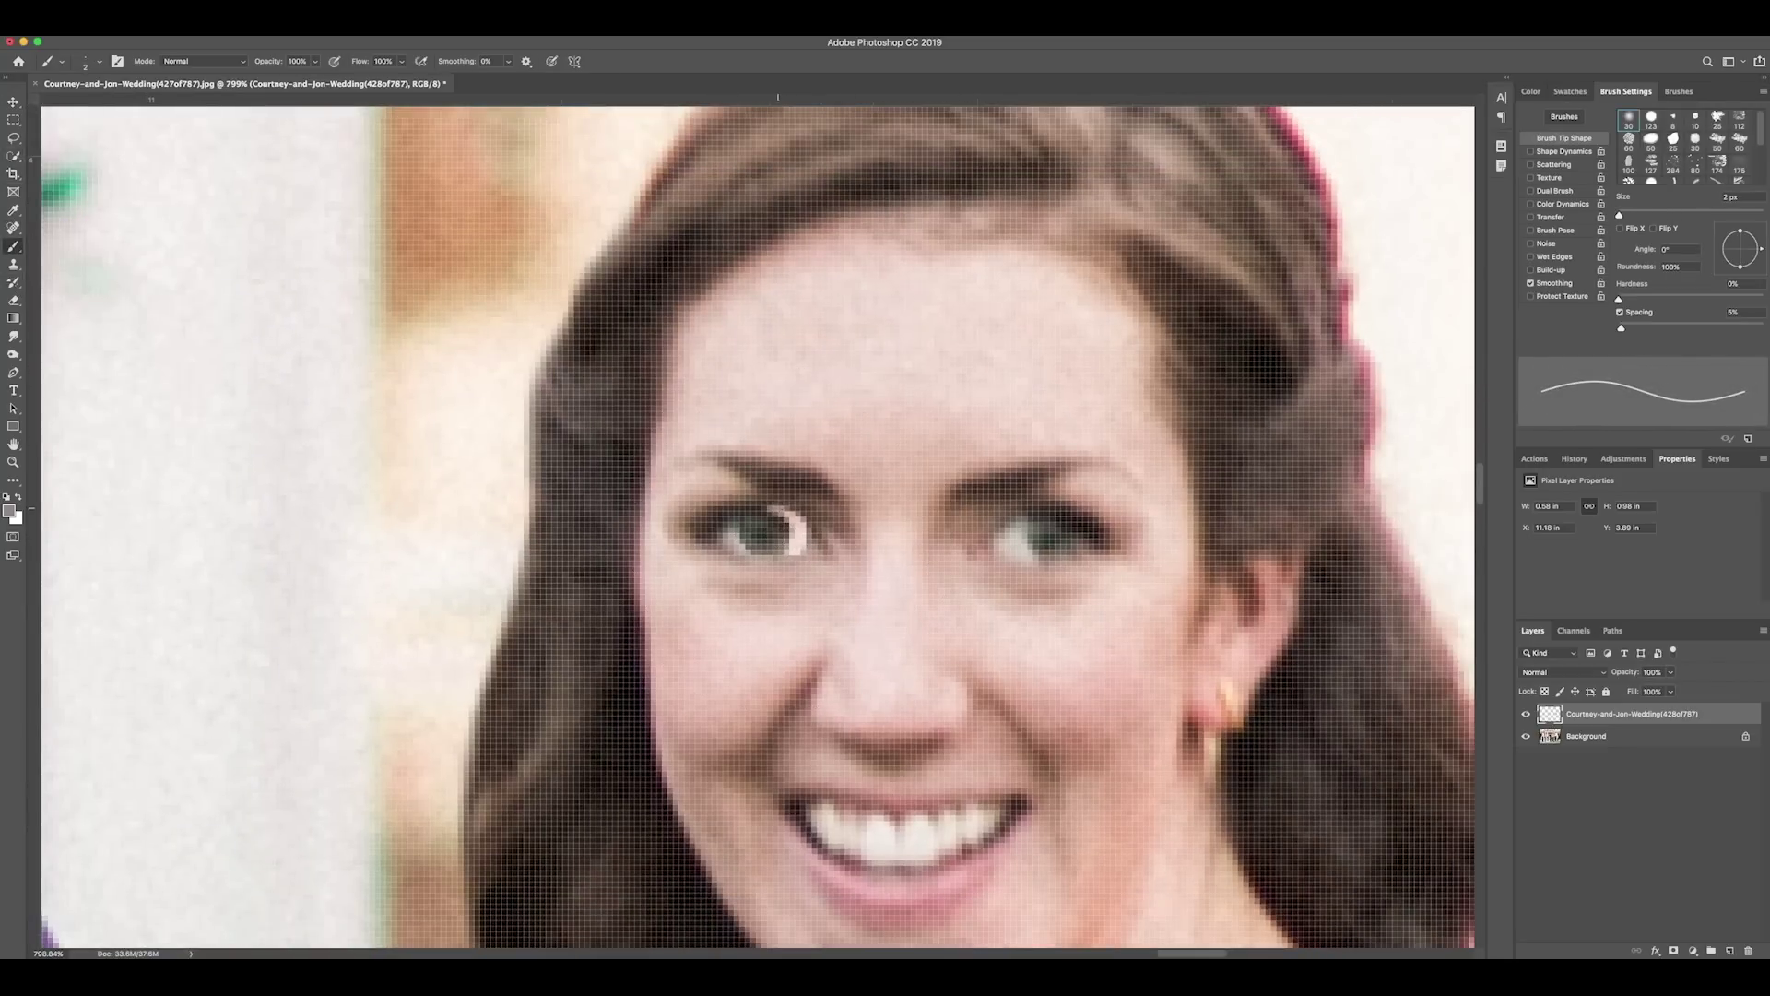
drag(799, 533, 794, 551)
Sample a dark iris colour and touch up the iris's left edge
alt+click(769, 508)
scroll(780, 509, down, 3)
scroll(827, 534, down, 3)
scroll(731, 538, up, 6)
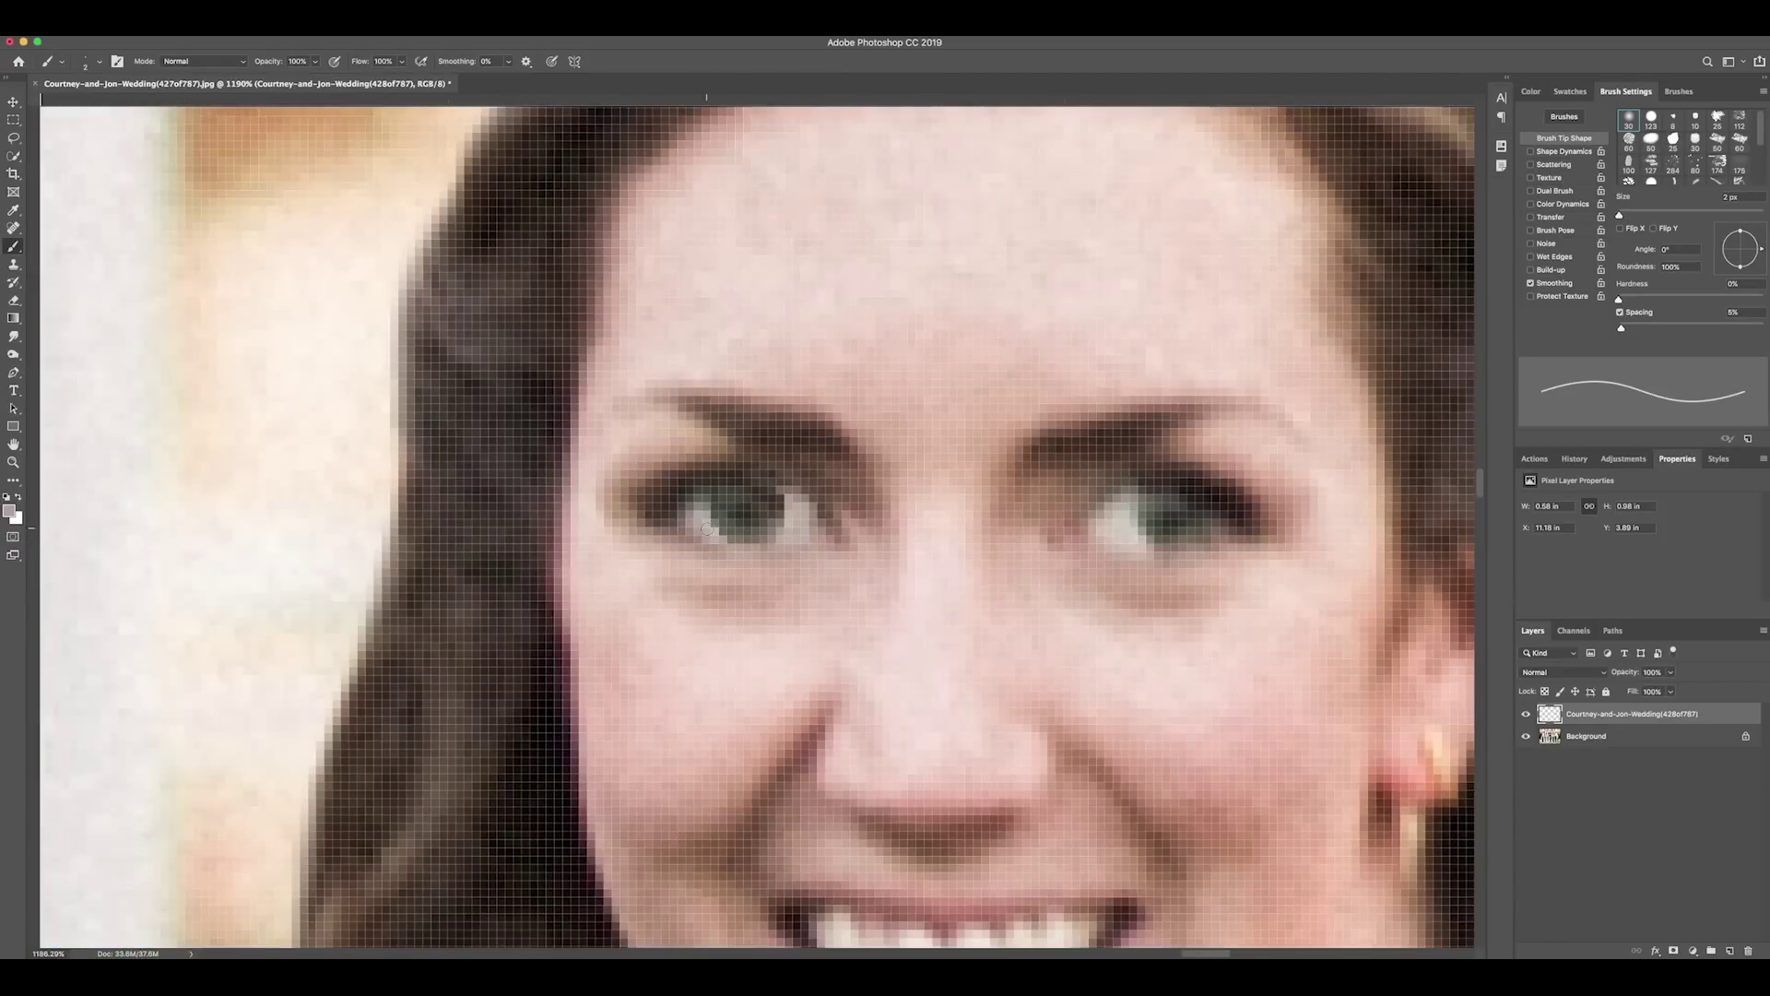
drag(712, 500, 704, 510)
scroll(790, 519, down, 5)
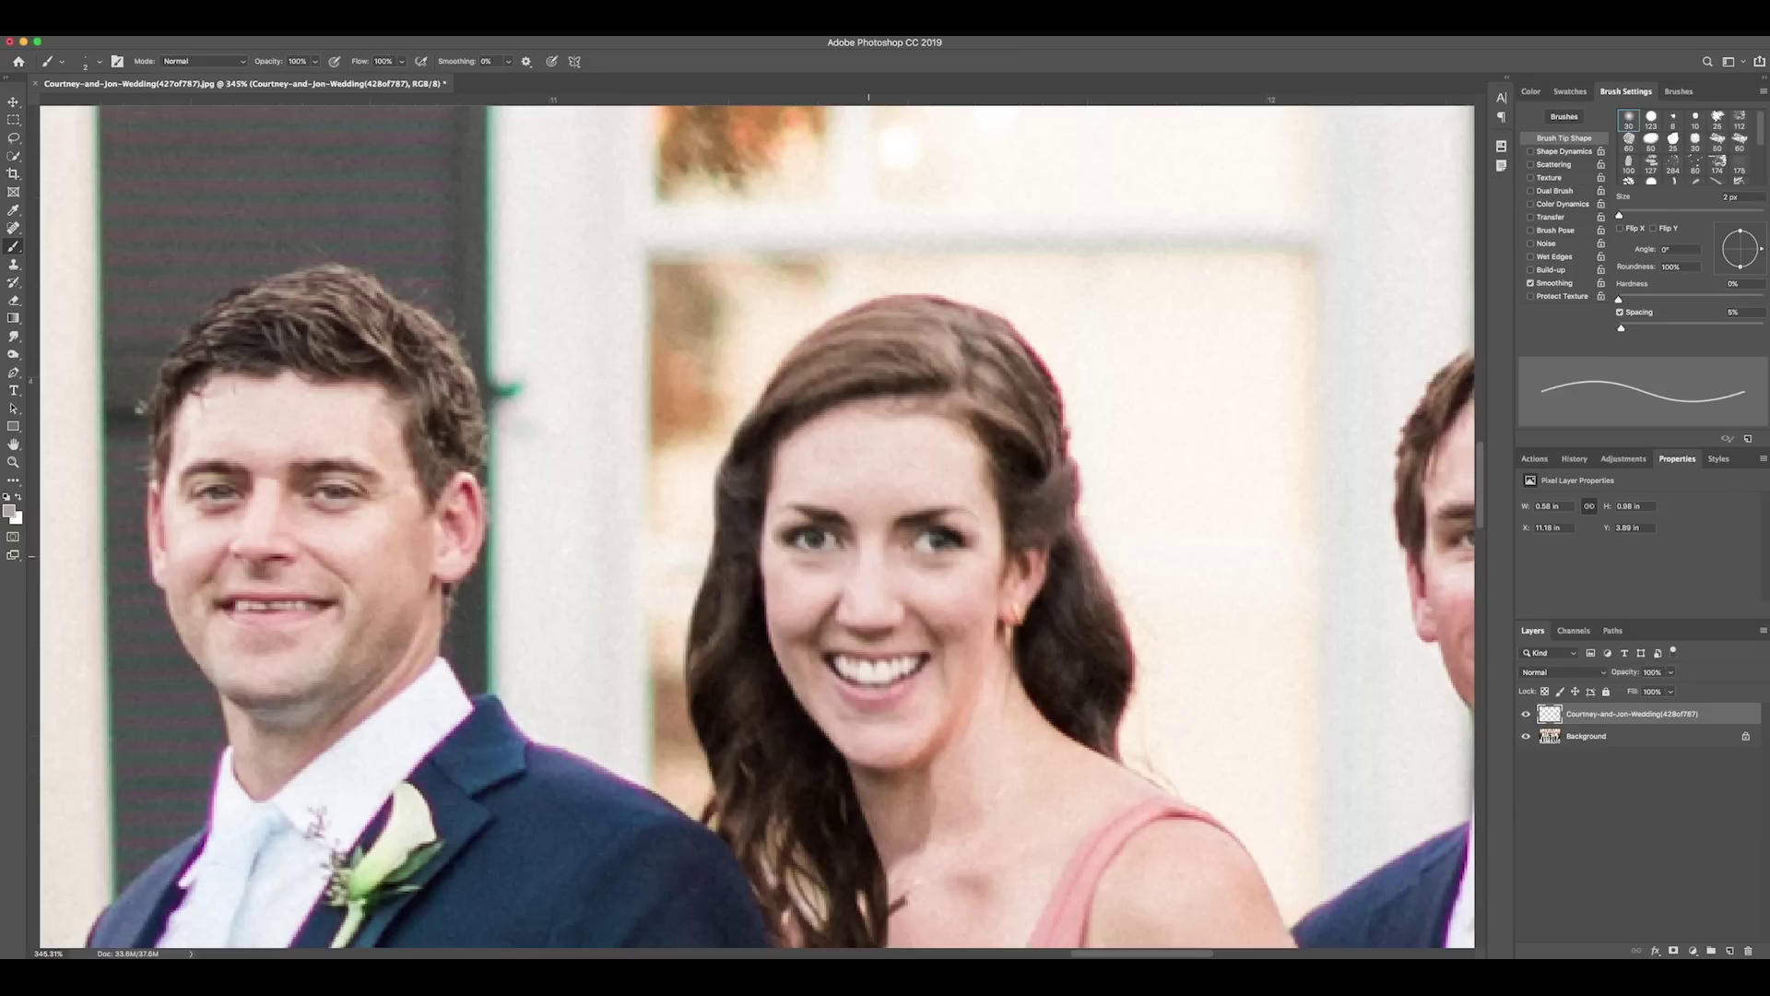
Lasso the right eye's iris, shift it left toward the camera, and deselect
scroll(956, 548, up, 5)
click(13, 138)
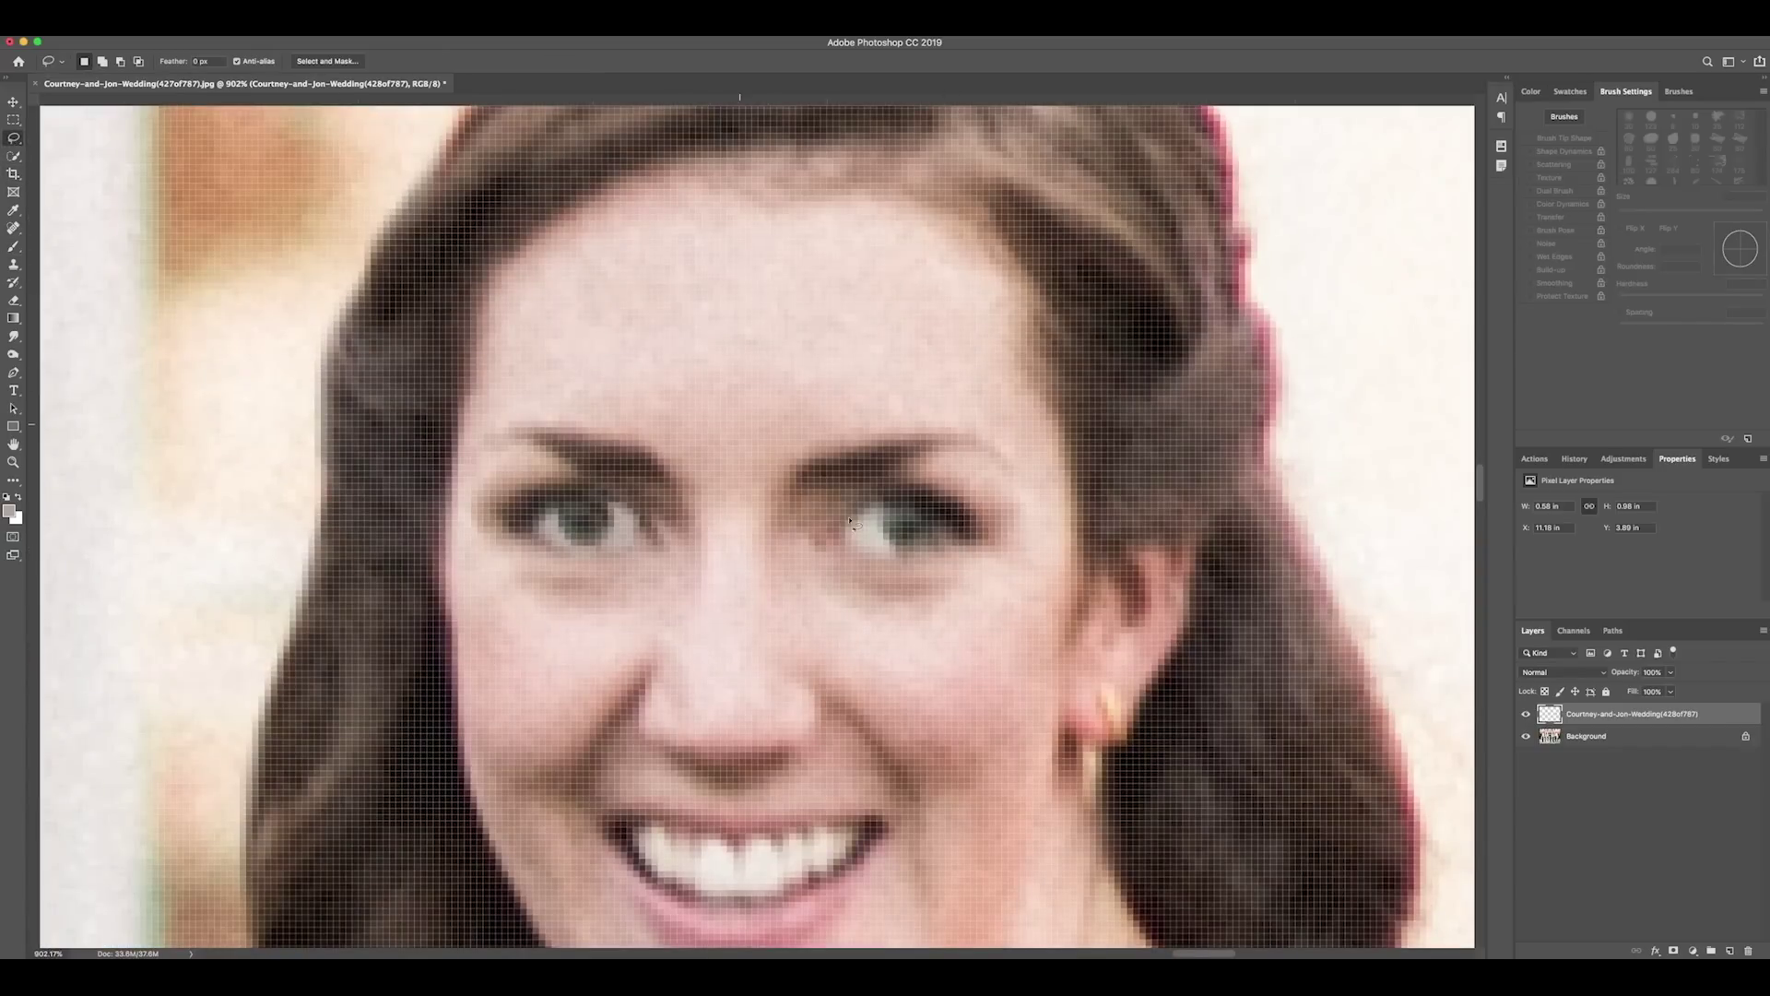
mouse_move(895, 548)
mouse_down()
mouse_move(940, 535)
mouse_move(902, 498)
mouse_move(887, 539)
mouse_move(900, 534)
mouse_up()
key(v)
key(ctrl+d)
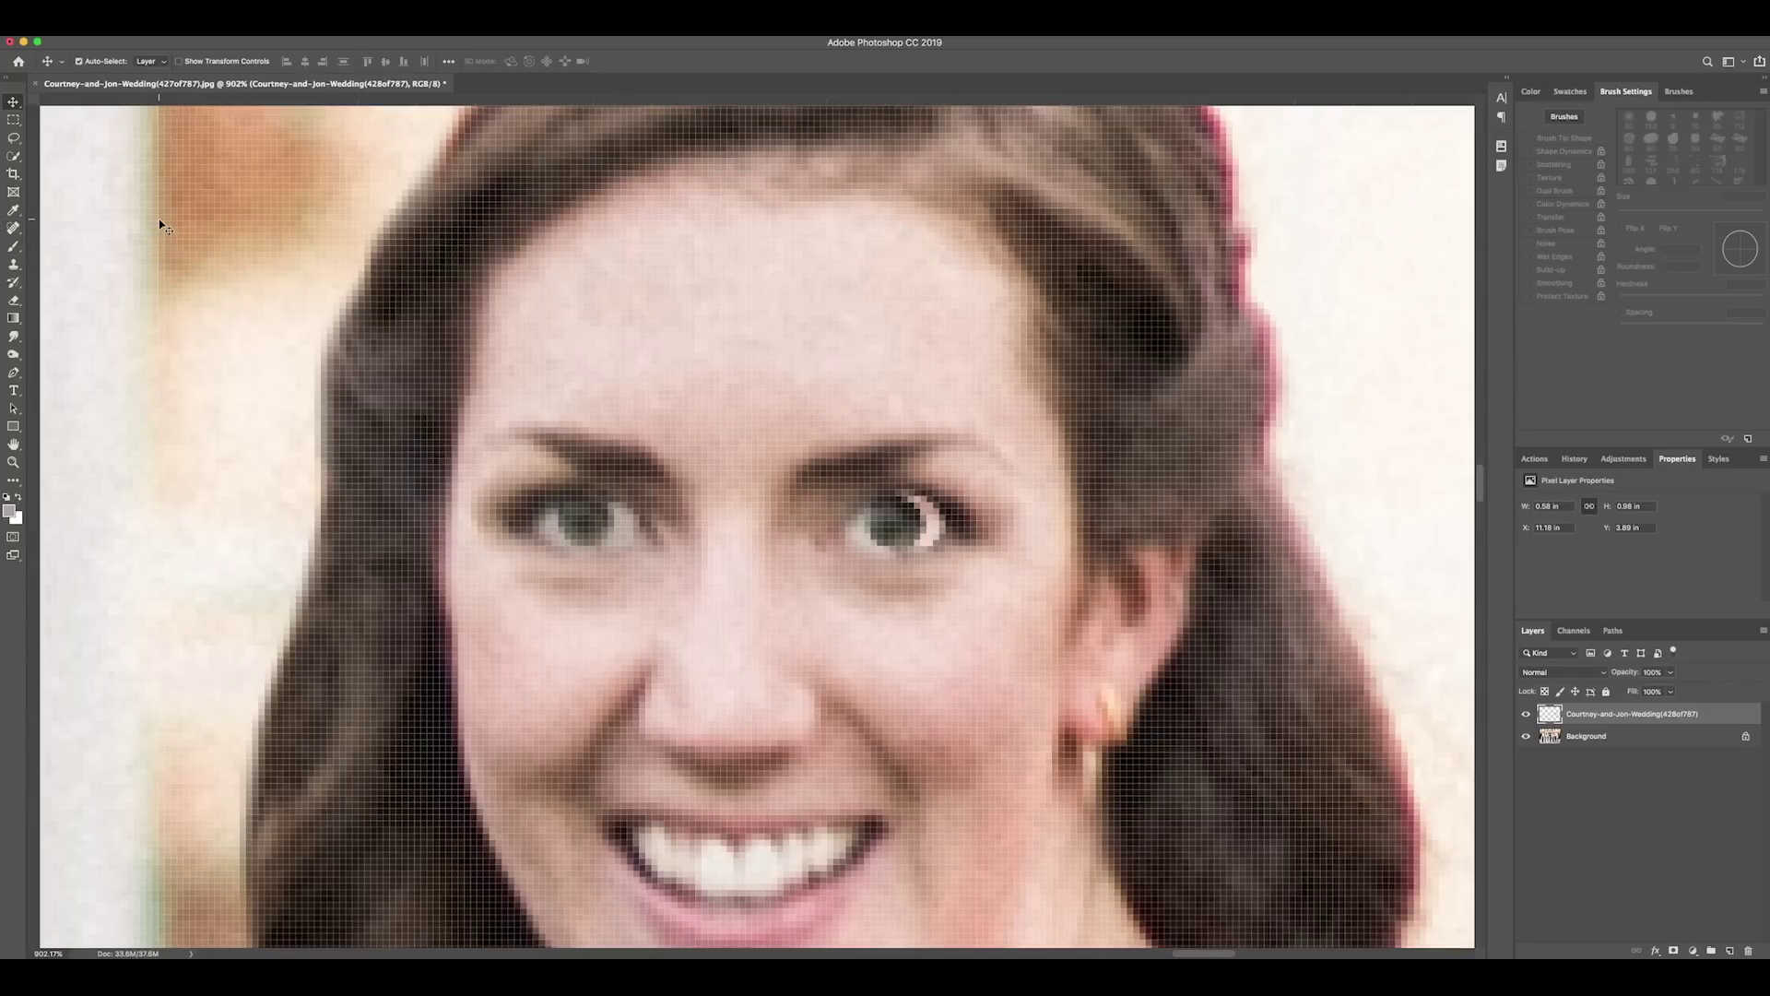
Choose the Brush with default colours swapped so white is the painting colour
key(b)
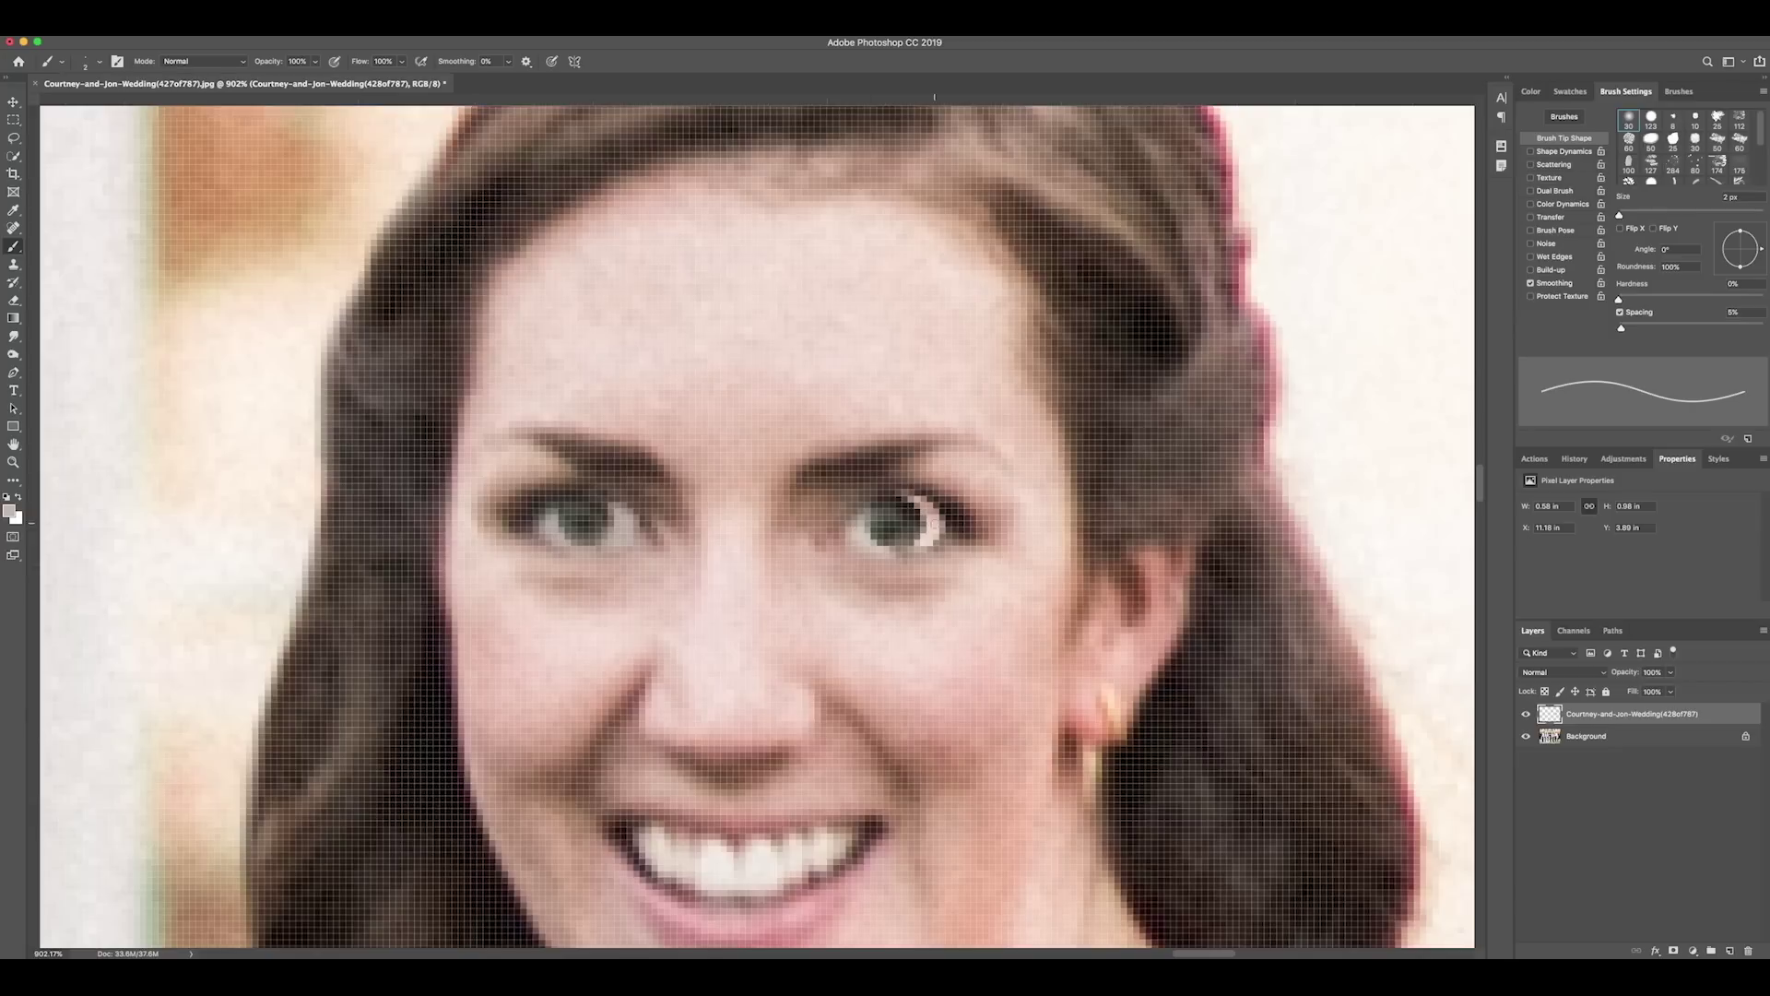
key(d)
key(x)
key(x)
scroll(910, 552, down, 8)
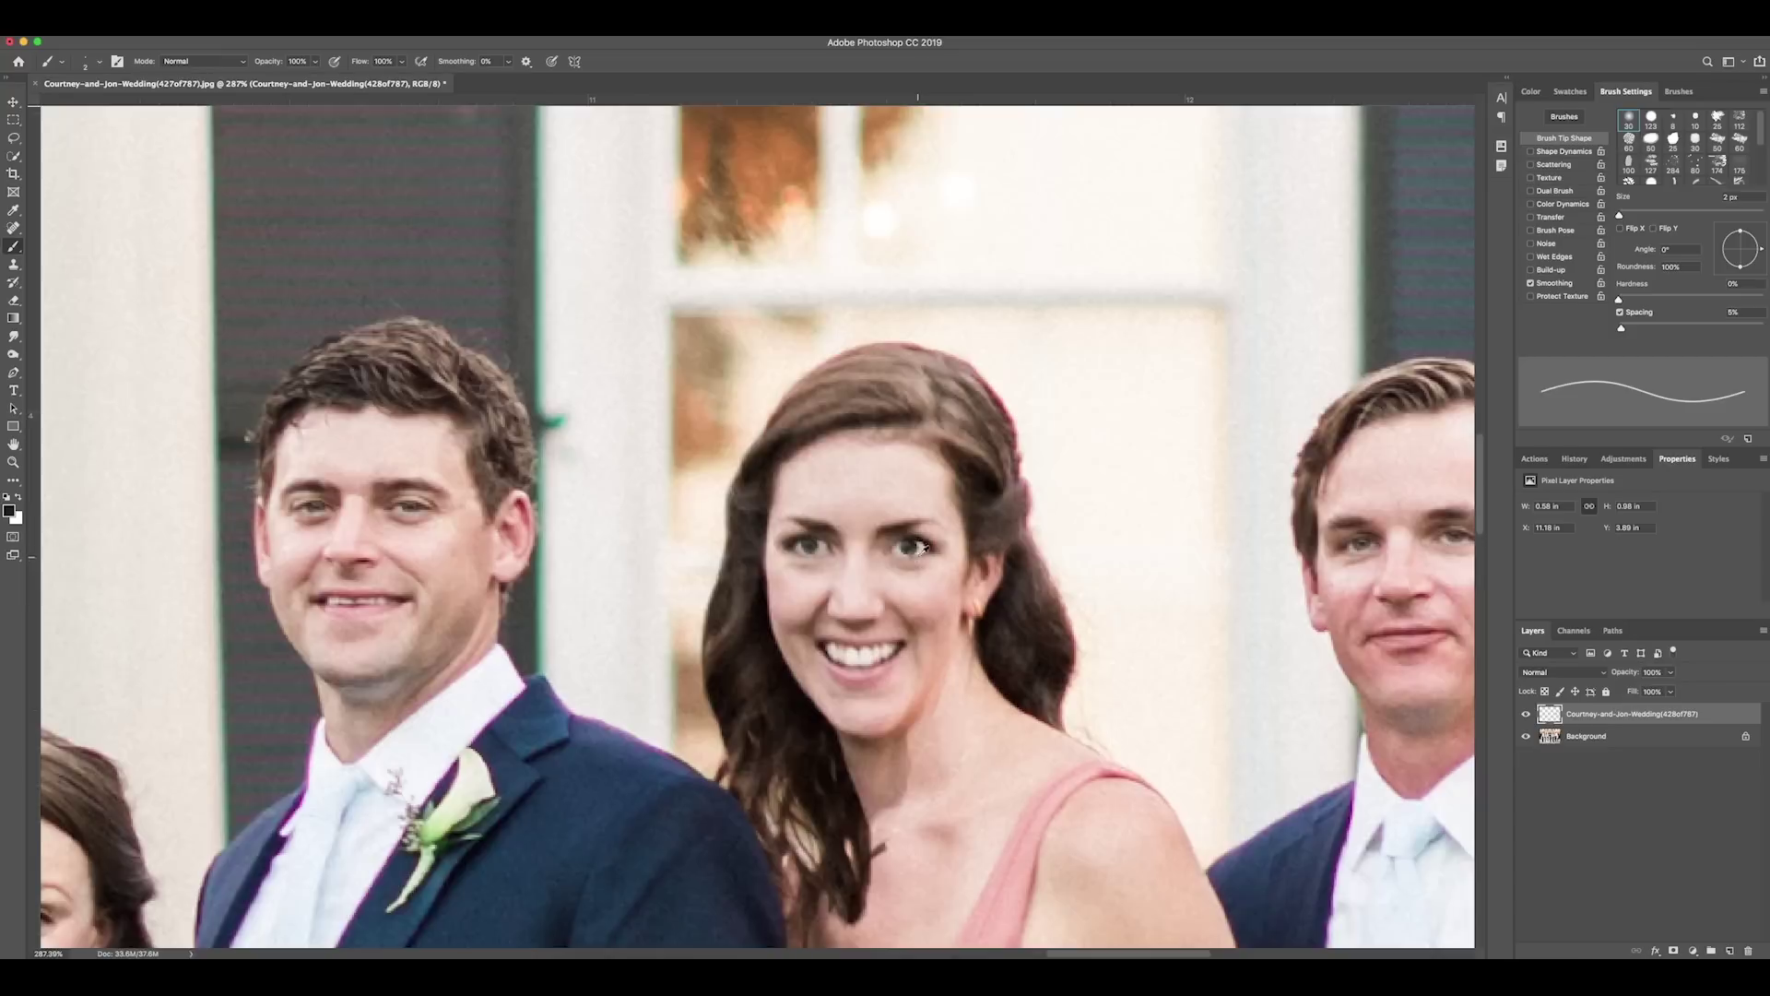
scroll(894, 553, up, 10)
alt+click(821, 556)
mouse_move(825, 555)
mouse_down()
mouse_move(867, 578)
mouse_move(845, 573)
mouse_move(907, 532)
mouse_move(895, 517)
mouse_up()
alt+click(872, 575)
scroll(855, 534, down, 5)
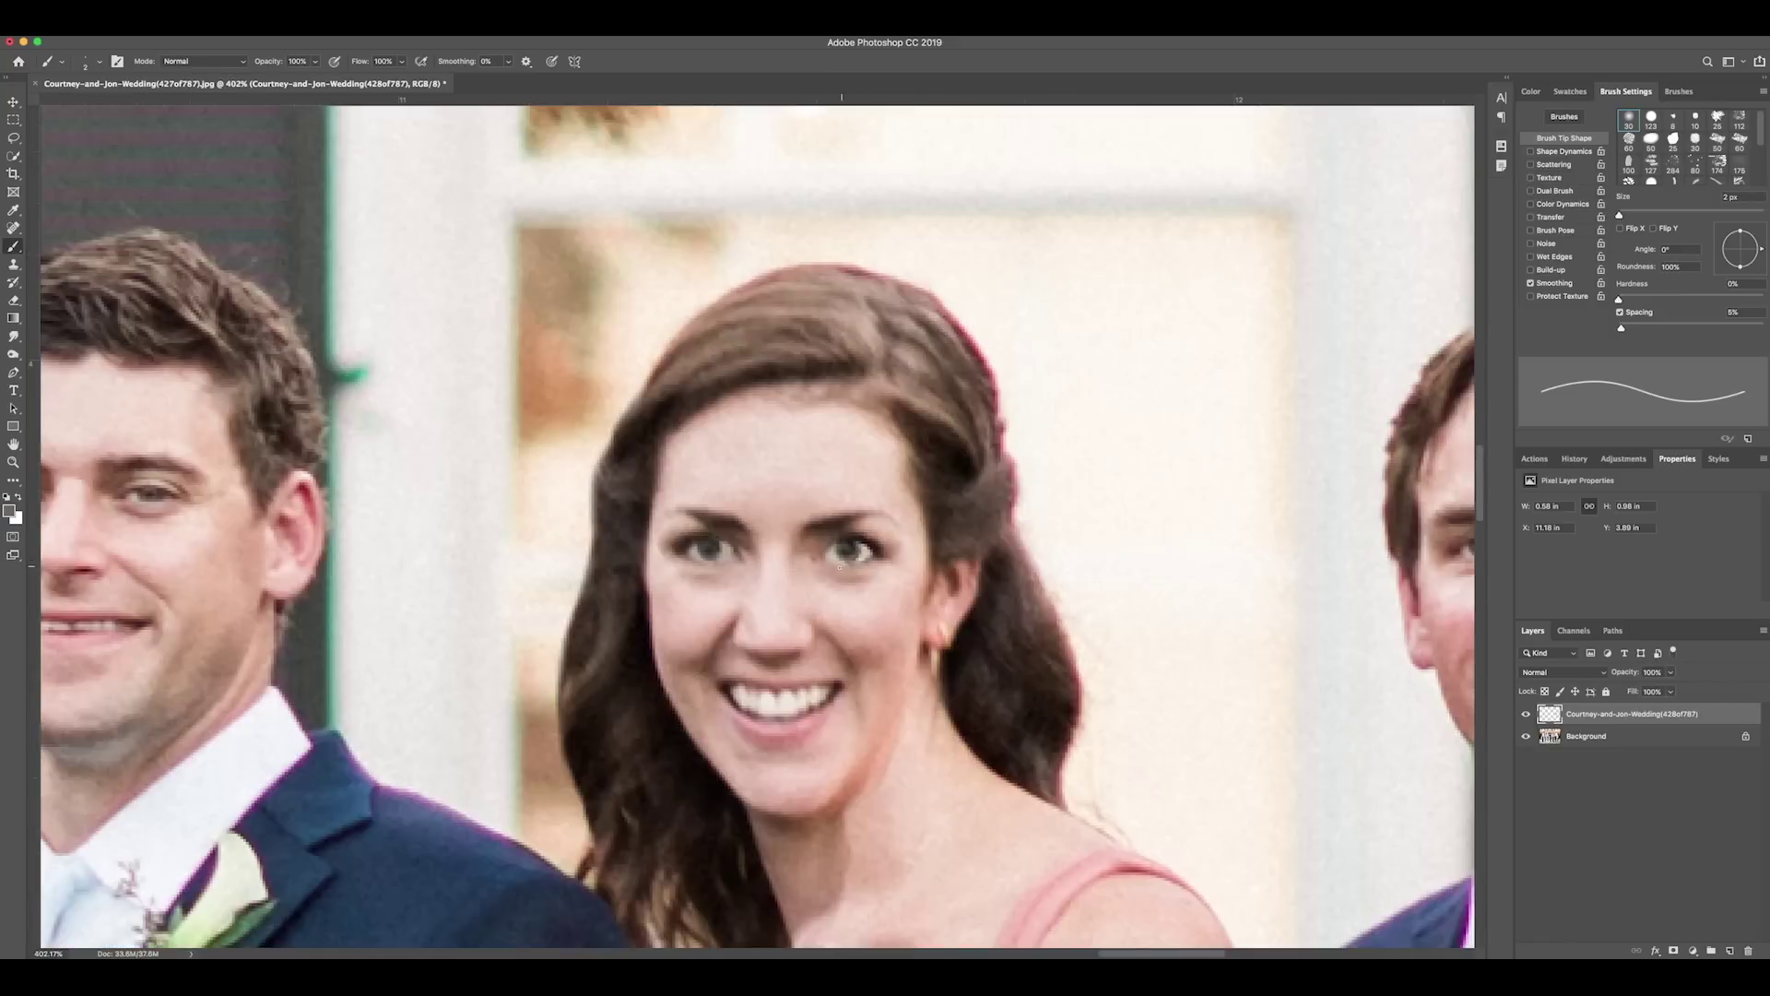
scroll(855, 534, up, 5)
key(x)
scroll(789, 560, down, 5)
scroll(792, 550, up, 5)
key(x)
scroll(823, 545, down, 5)
scroll(831, 554, up, 4)
scroll(832, 554, down, 5)
scroll(839, 556, up, 5)
scroll(841, 557, down, 5)
scroll(853, 566, up, 4)
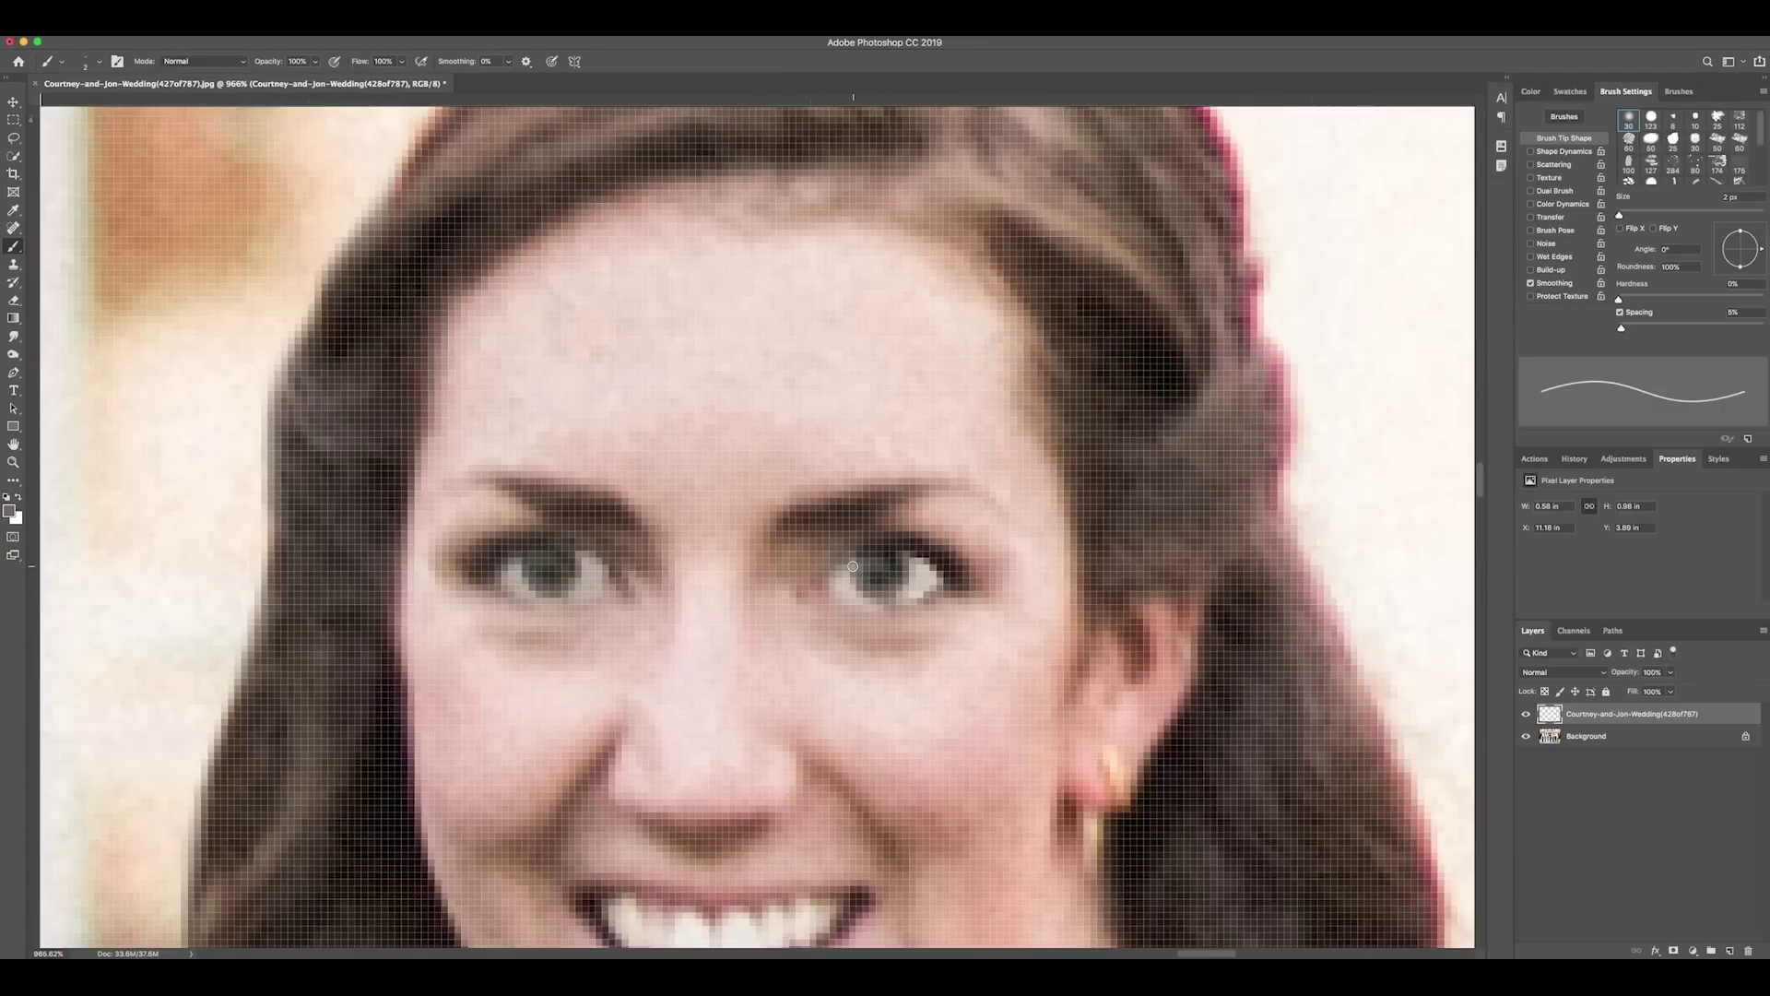
scroll(866, 586, down, 2)
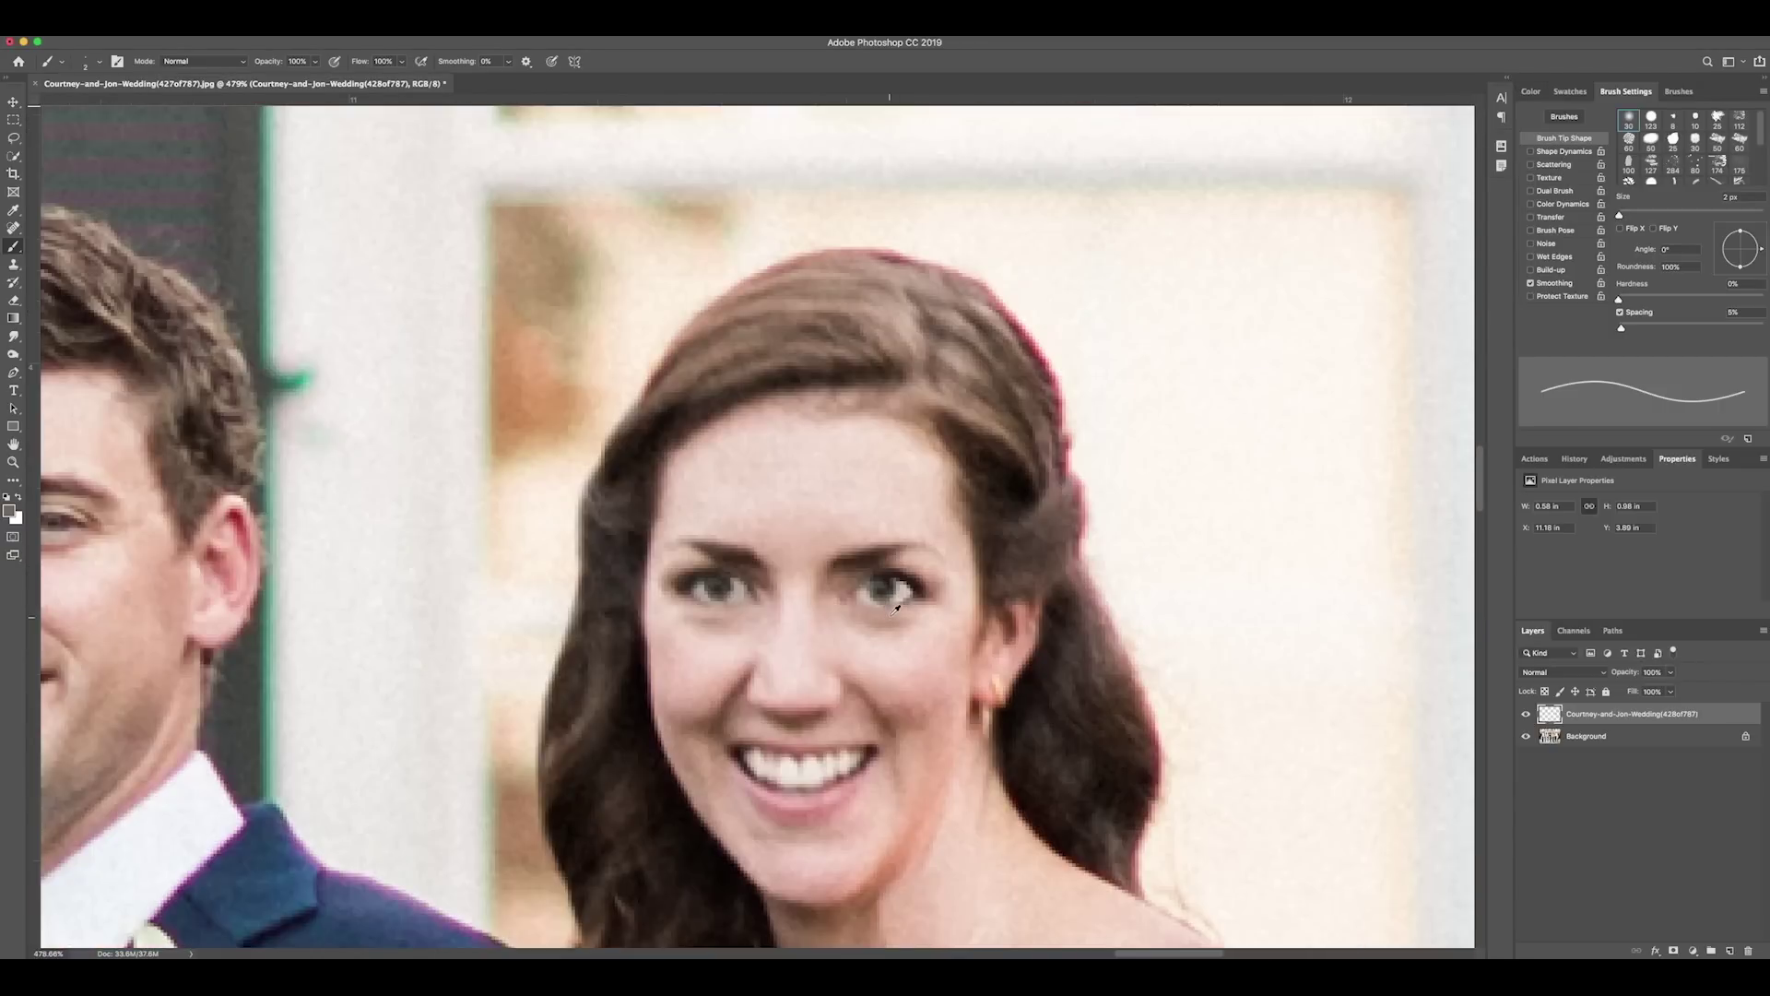
scroll(896, 608, down, 4)
scroll(784, 657, down, 4)
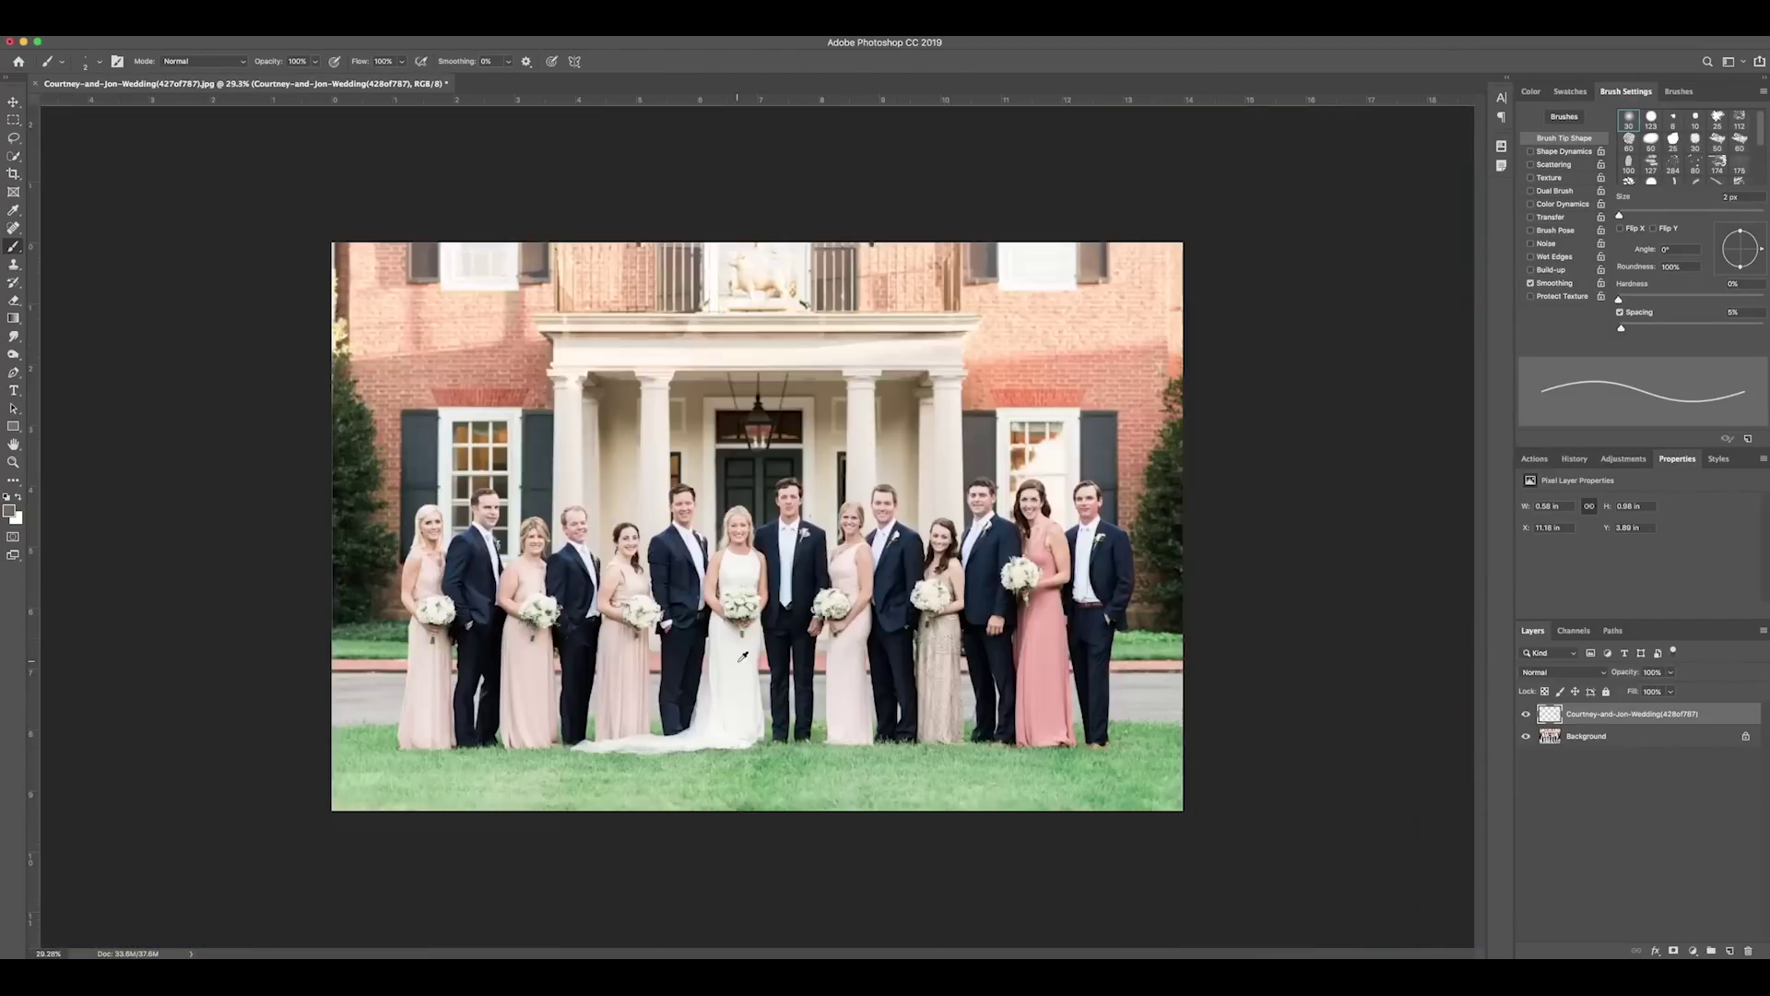
scroll(742, 656, up, 3)
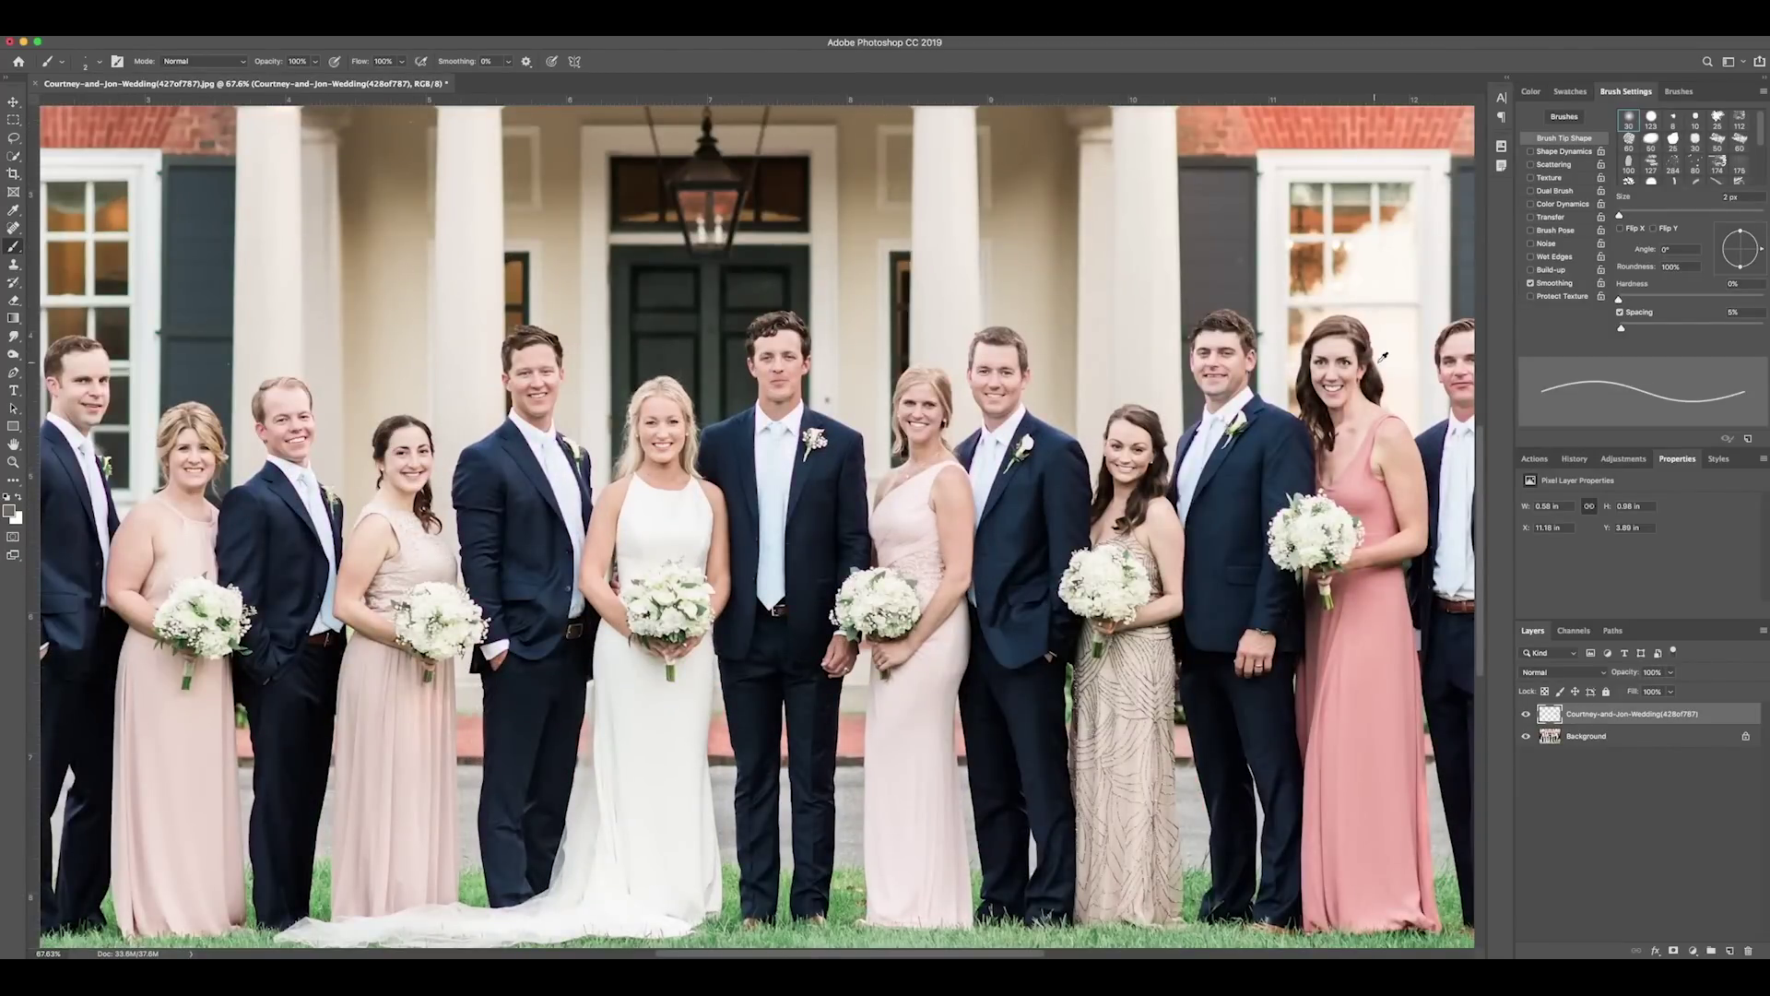
scroll(1383, 357, up, 4)
scroll(1268, 378, up, 4)
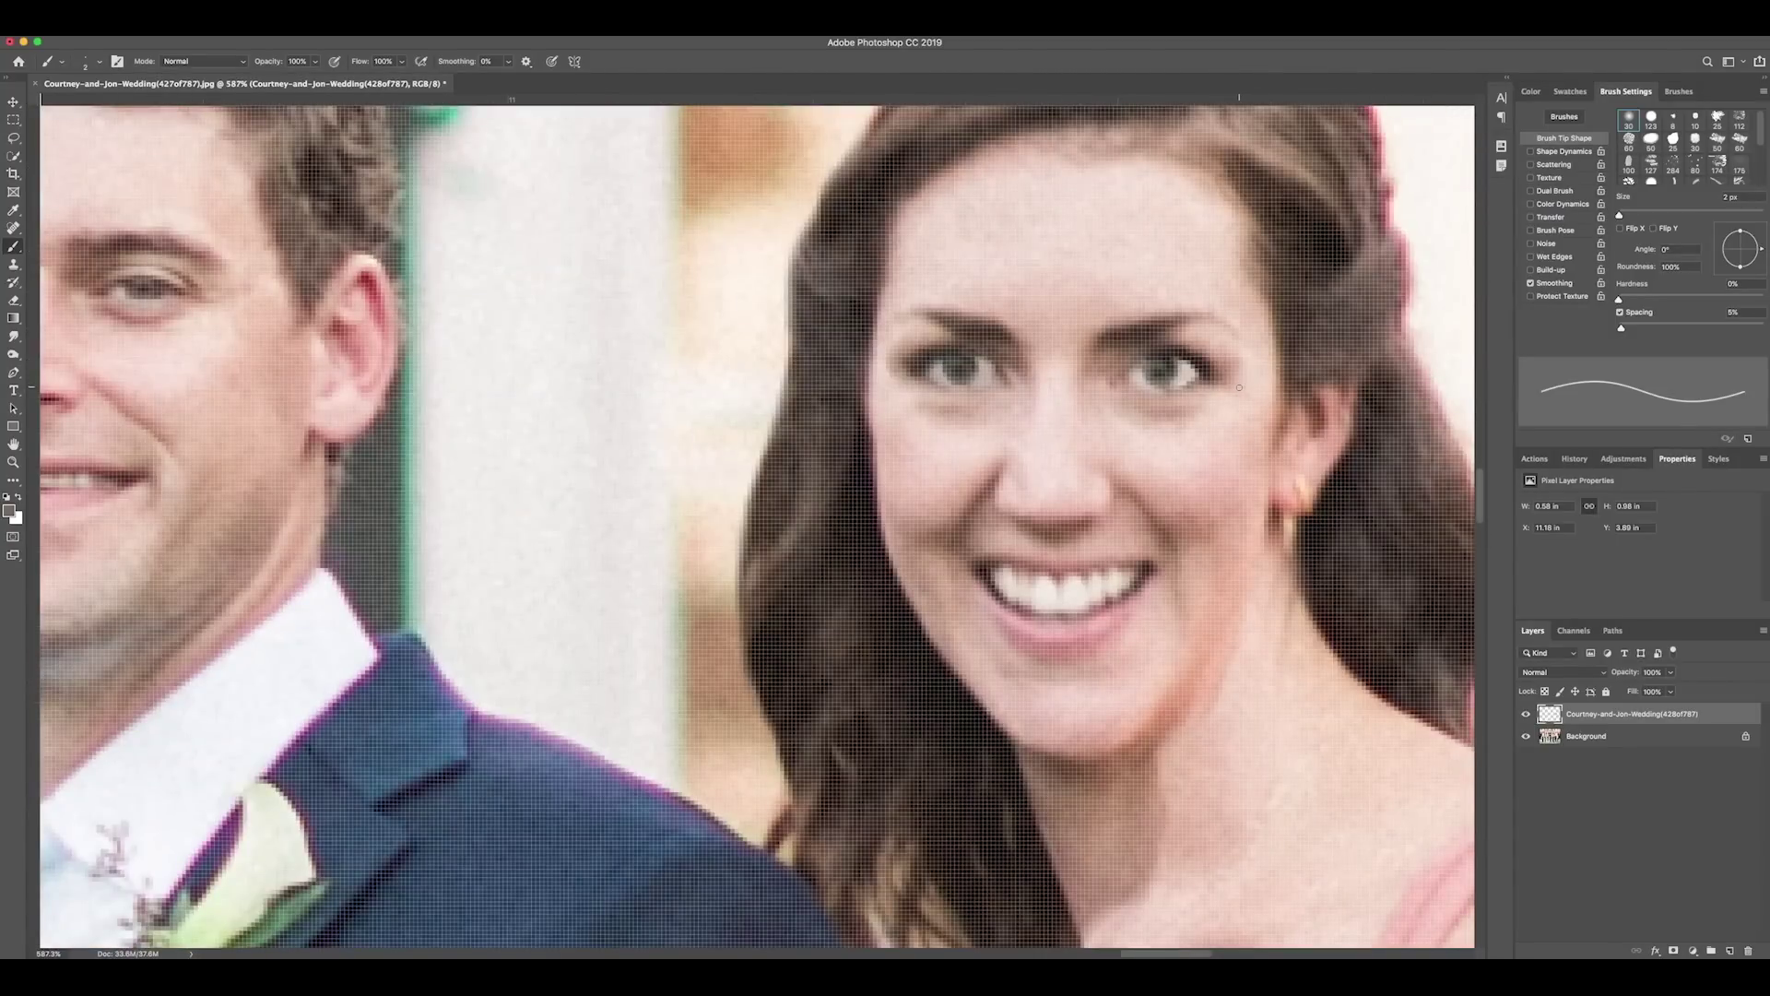
click(13, 101)
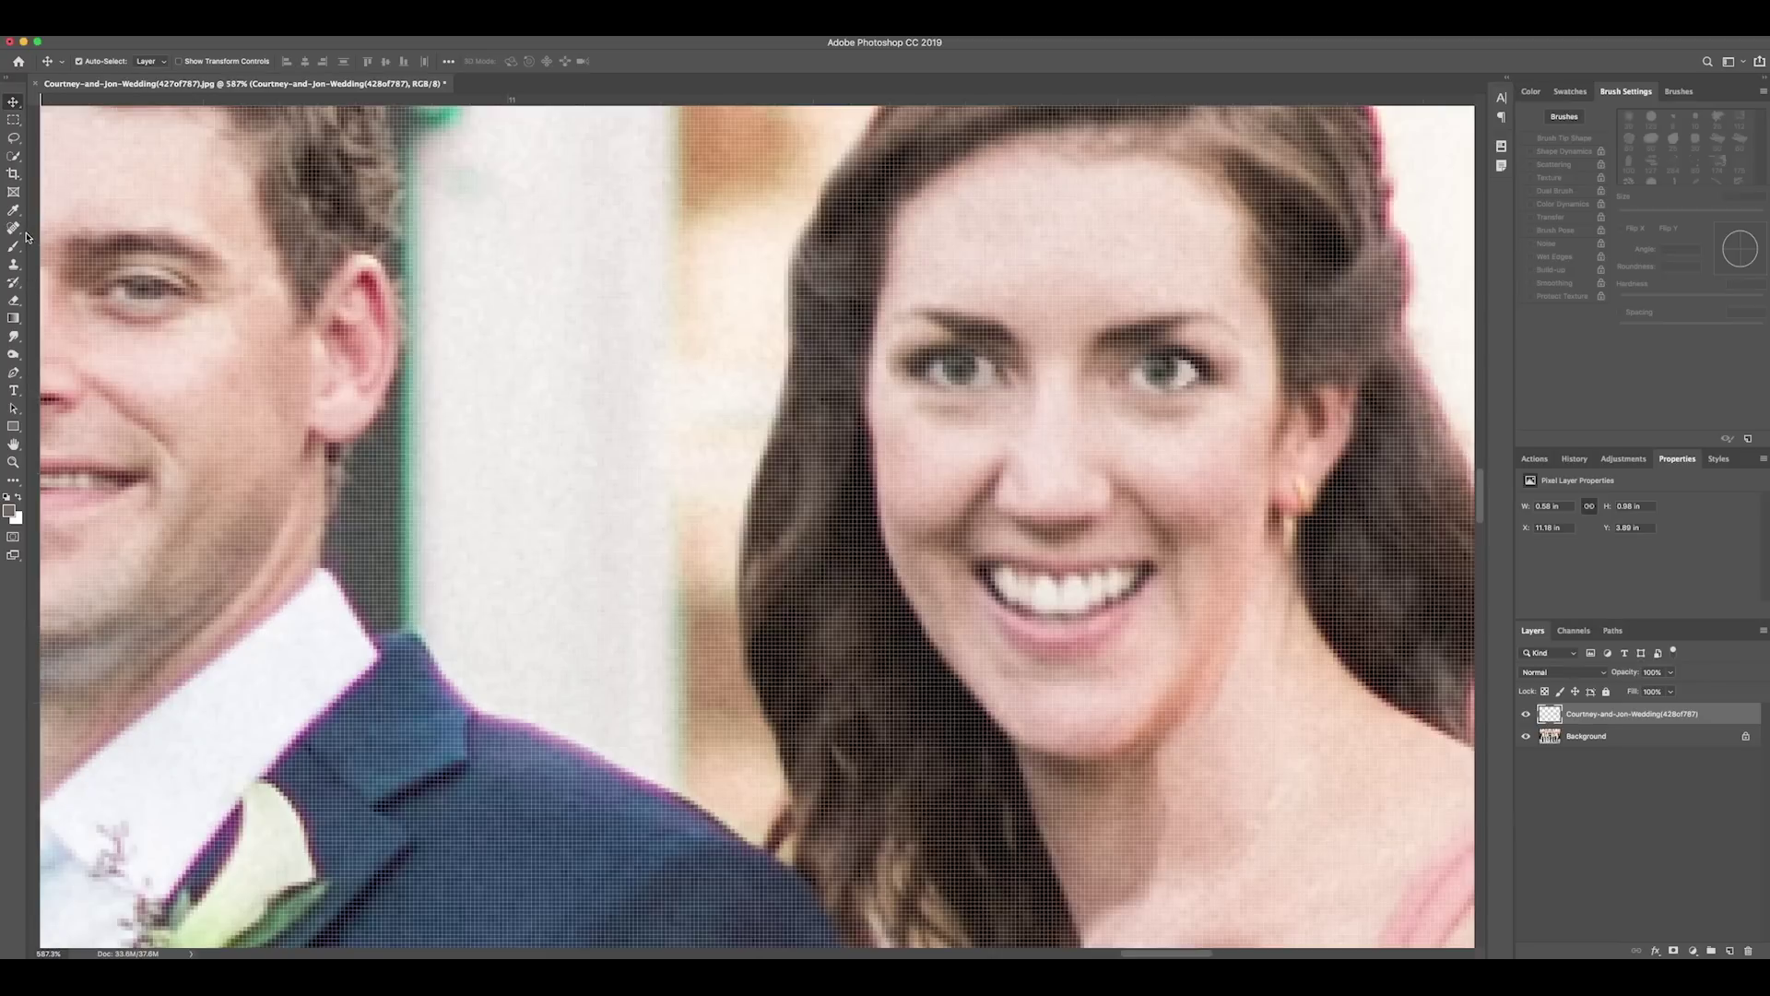
Lasso the right-hand eye's iris, nudge it into position, and deselect
click(13, 139)
scroll(1226, 401, up, 5)
mouse_move(1069, 398)
mouse_down()
mouse_move(1020, 402)
mouse_move(990, 369)
mouse_move(1002, 332)
mouse_move(1095, 337)
mouse_up()
drag(1065, 401, 1046, 368)
key(v)
key(super+d)
Paint the iris's upper-left edge using dark tones sampled from the iris
key(b)
alt+click(994, 378)
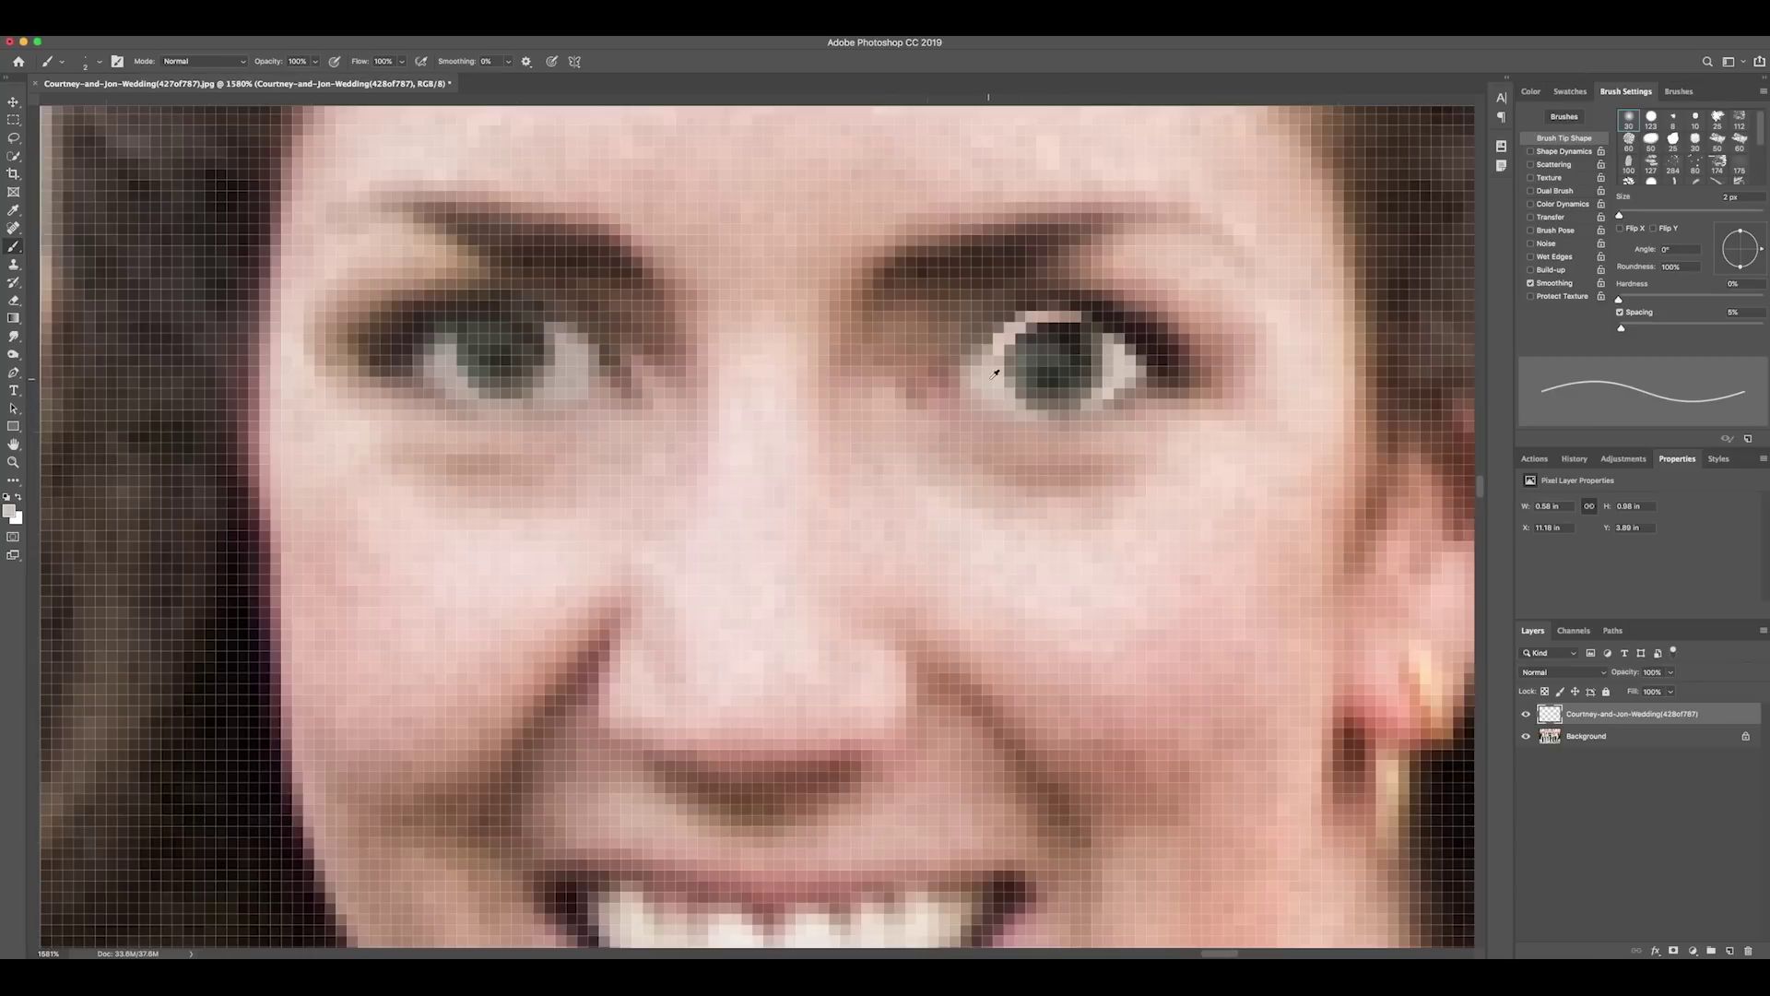
mouse_move(1016, 341)
mouse_down()
mouse_move(1048, 322)
mouse_move(1004, 362)
mouse_move(1031, 325)
mouse_move(1064, 335)
mouse_move(1033, 321)
mouse_move(1074, 321)
mouse_move(1033, 323)
mouse_move(980, 358)
mouse_up()
alt+click(1022, 360)
alt+click(1059, 333)
Repaint pixels along the eyelid edge with sampled colours, then pick a lighter eye tone
alt+click(994, 366)
alt+click(1037, 311)
scroll(1019, 389, down, 10)
scroll(1026, 392, up, 8)
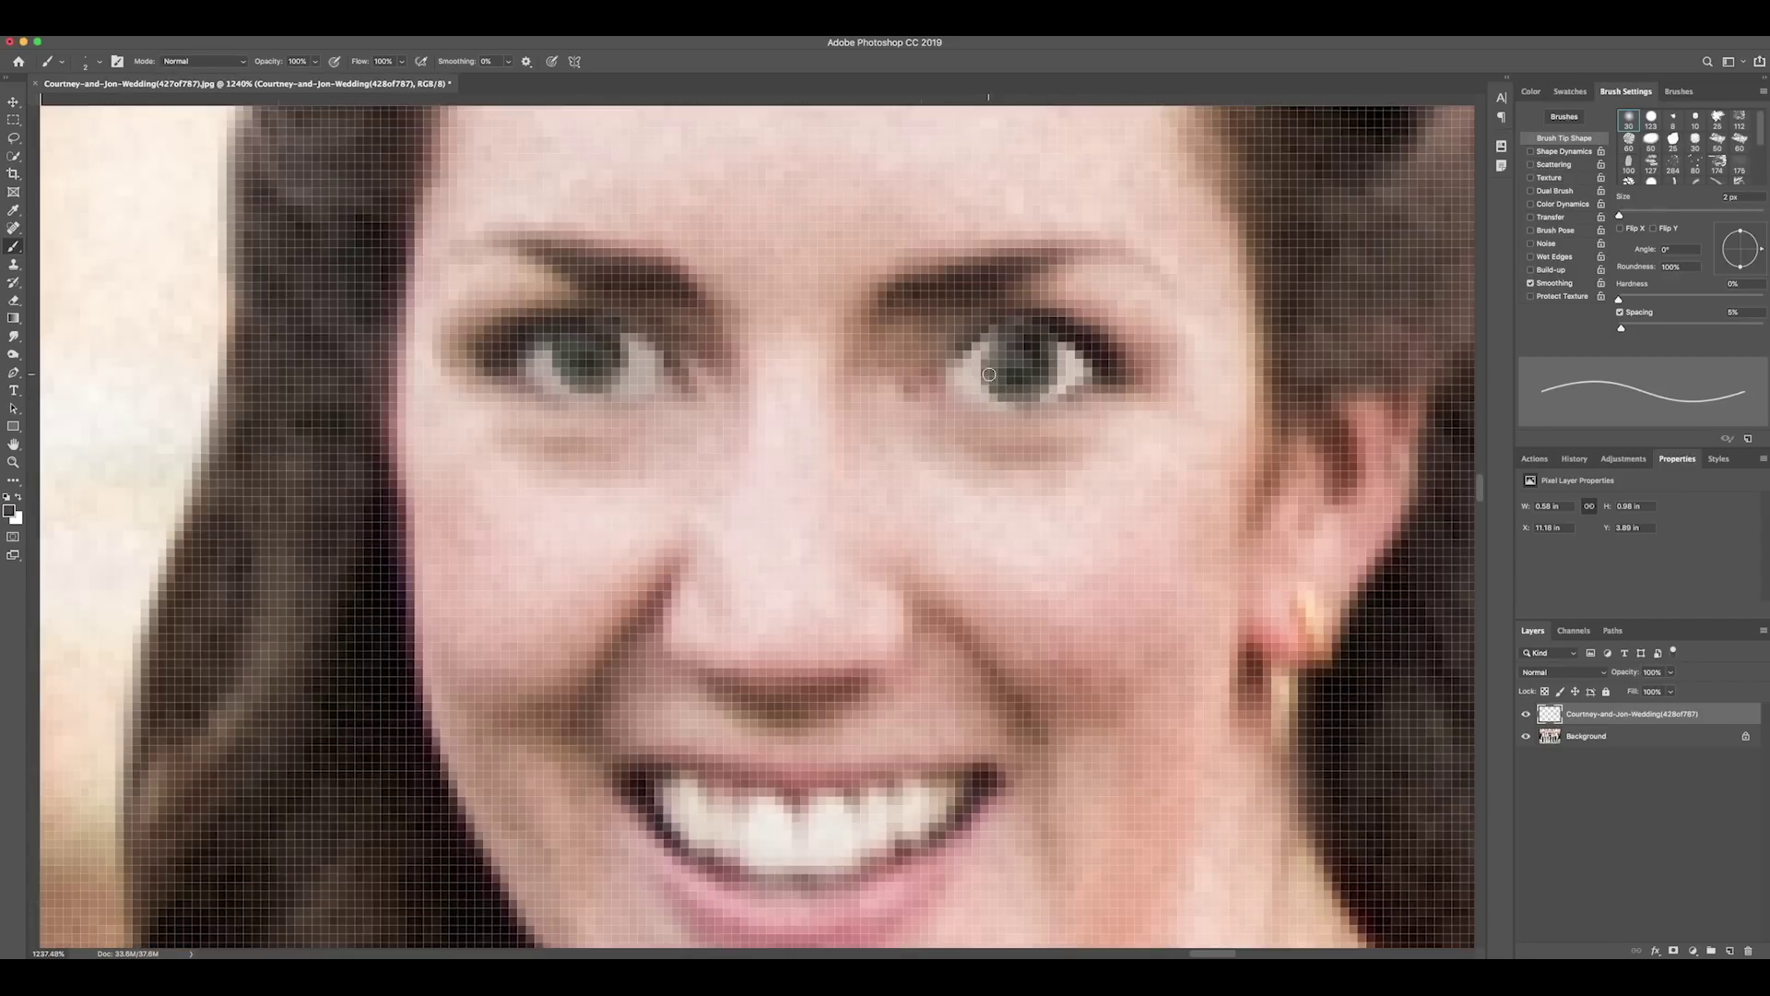
scroll(1014, 396, down, 10)
scroll(1025, 421, up, 10)
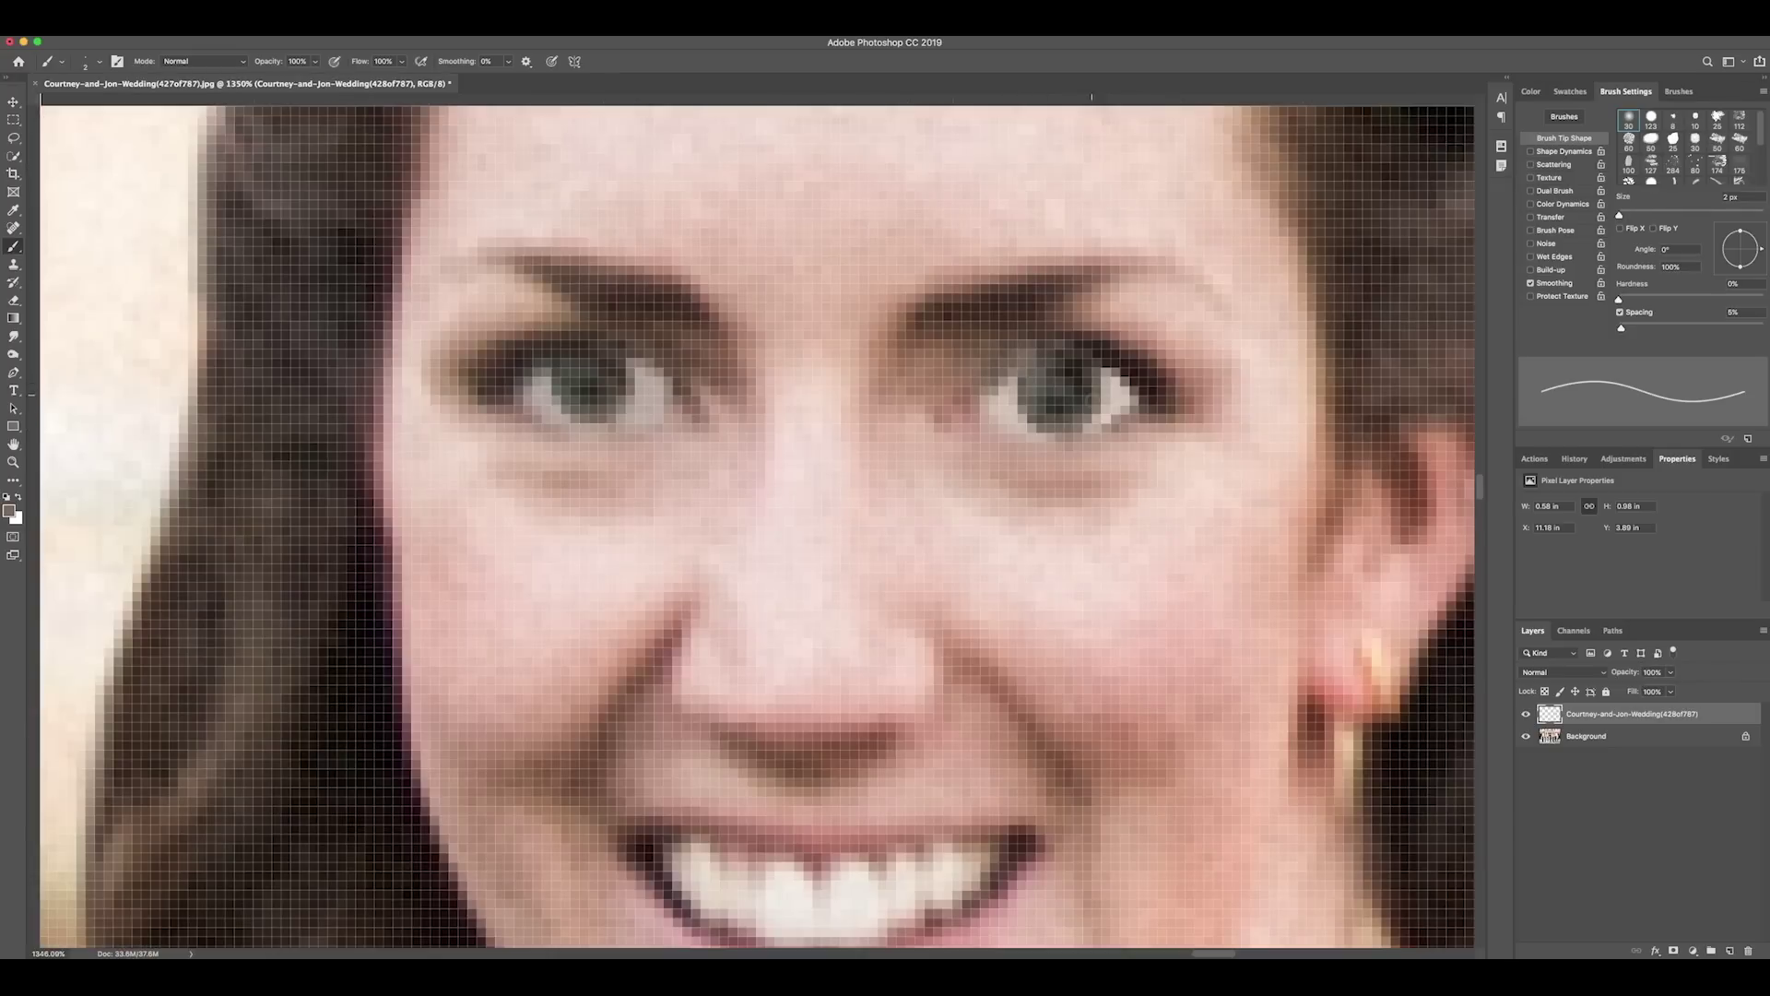
scroll(1037, 422, down, 10)
scroll(1041, 425, up, 10)
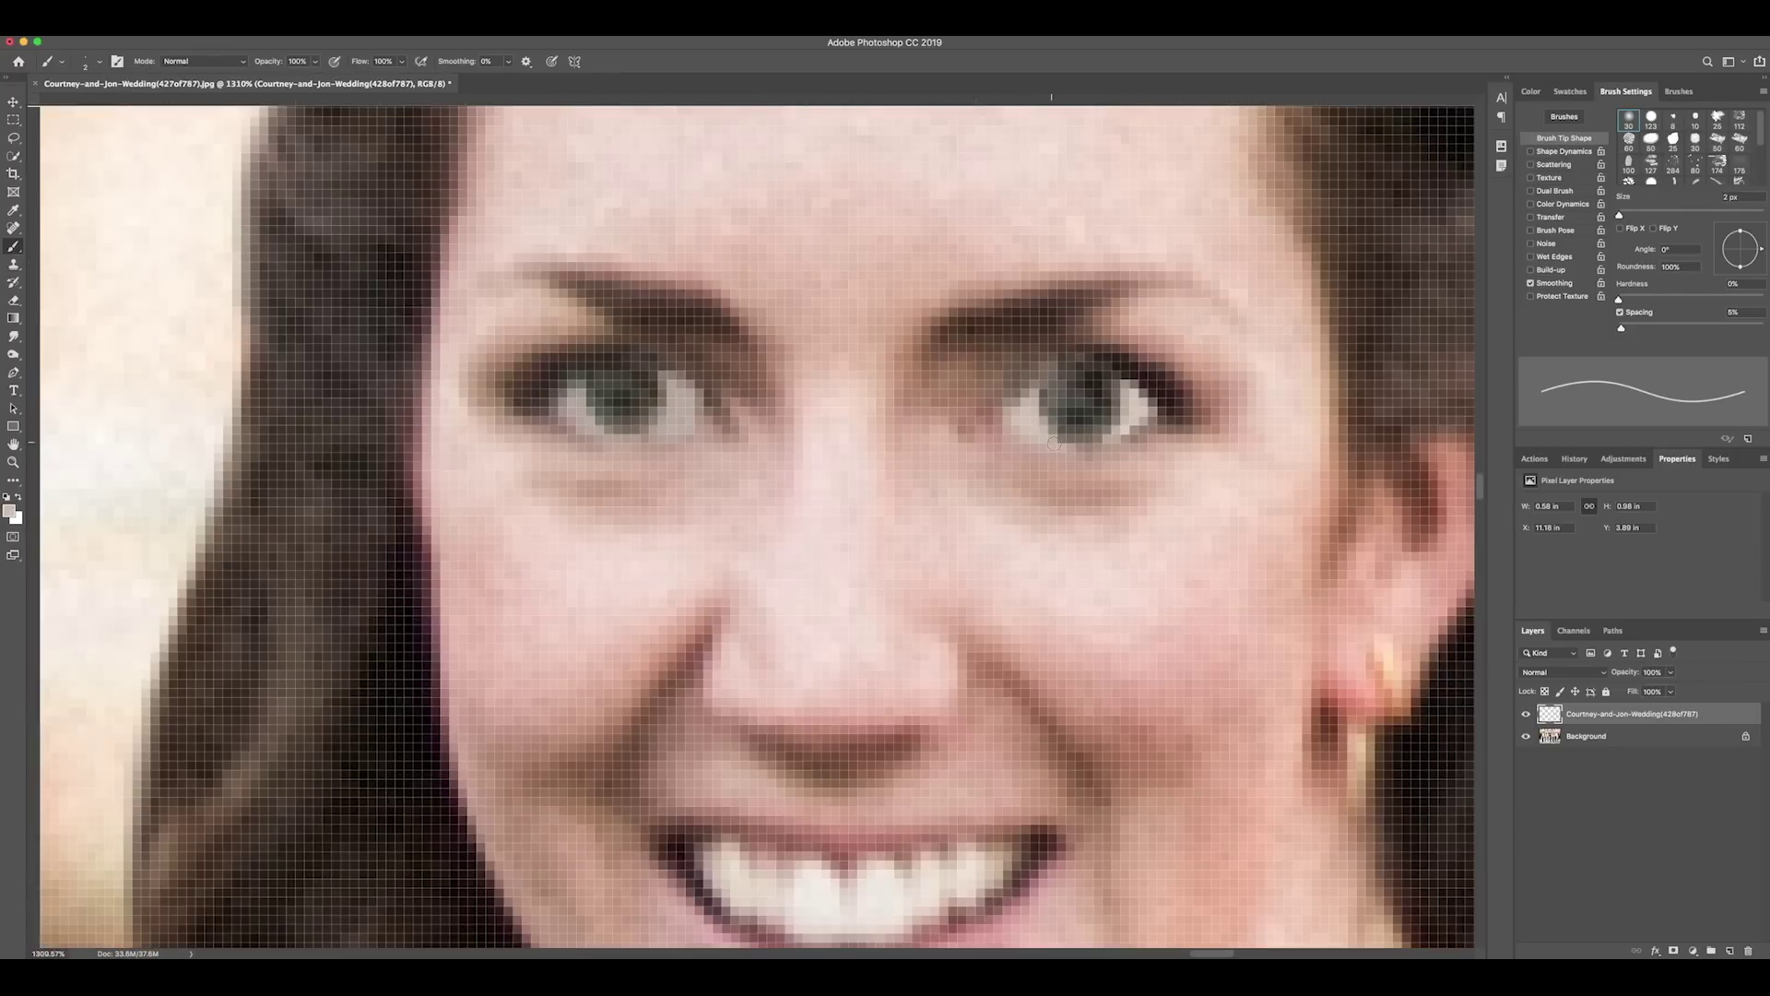
scroll(1032, 418, down, 10)
scroll(993, 445, up, 9)
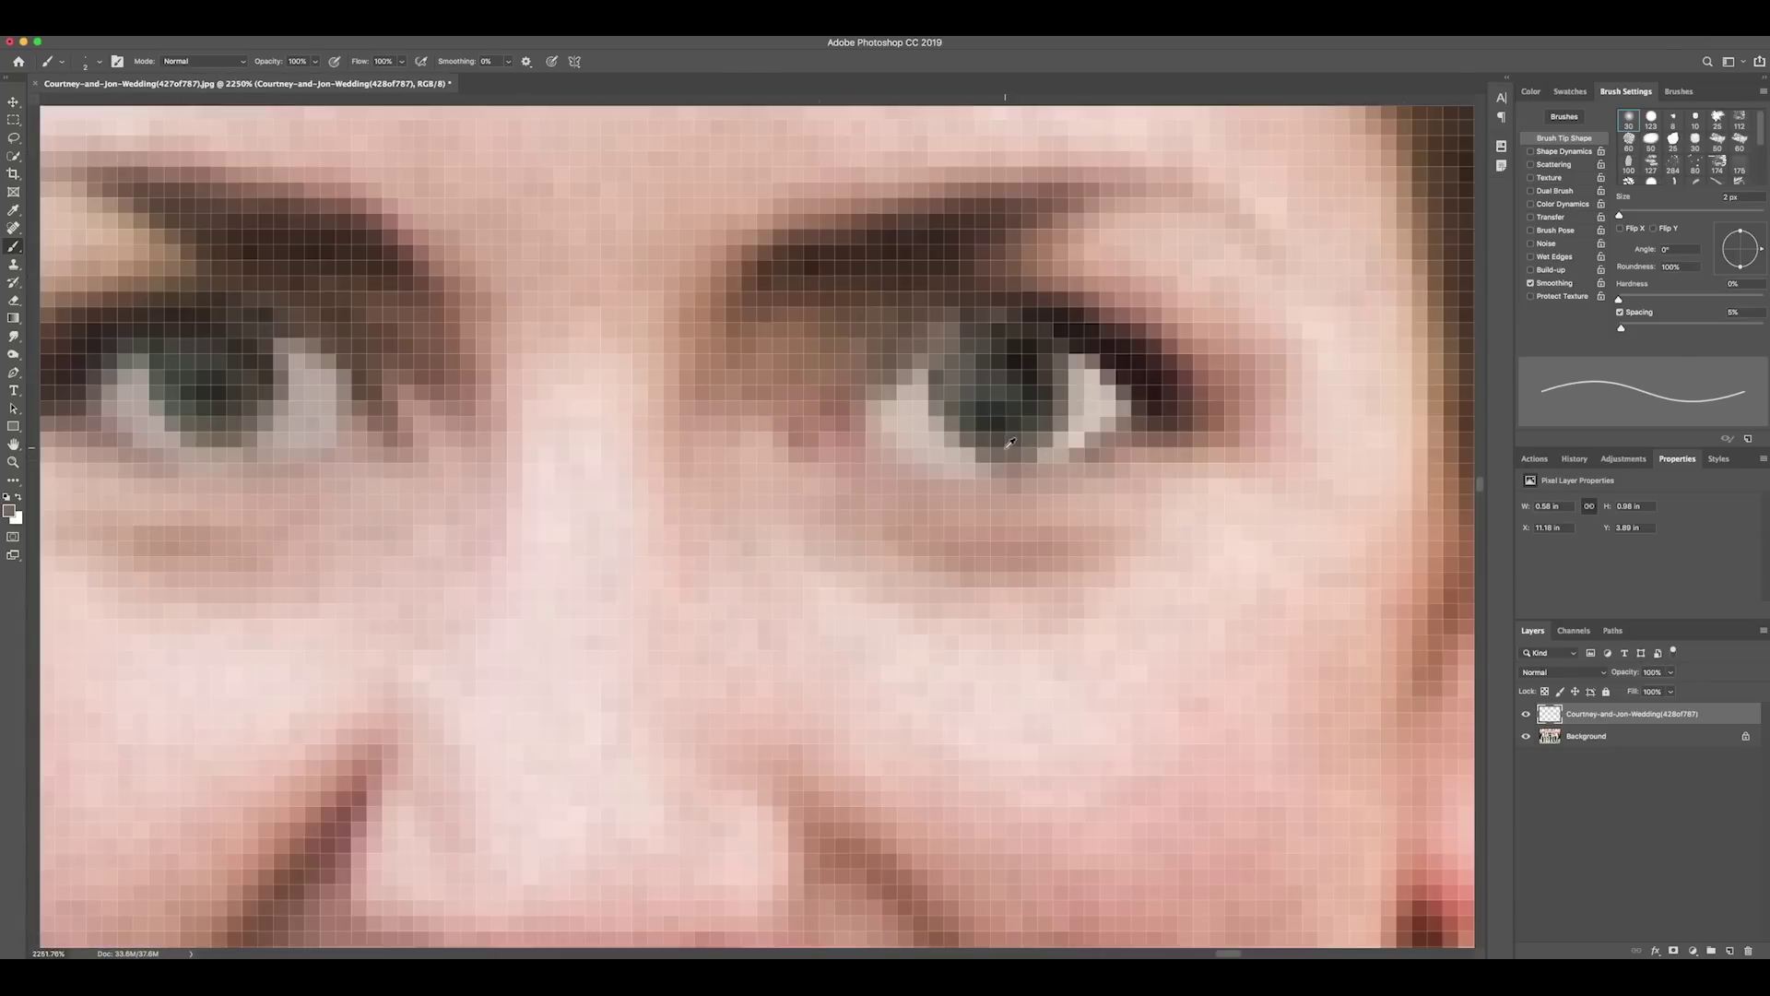
scroll(993, 446, up, 3)
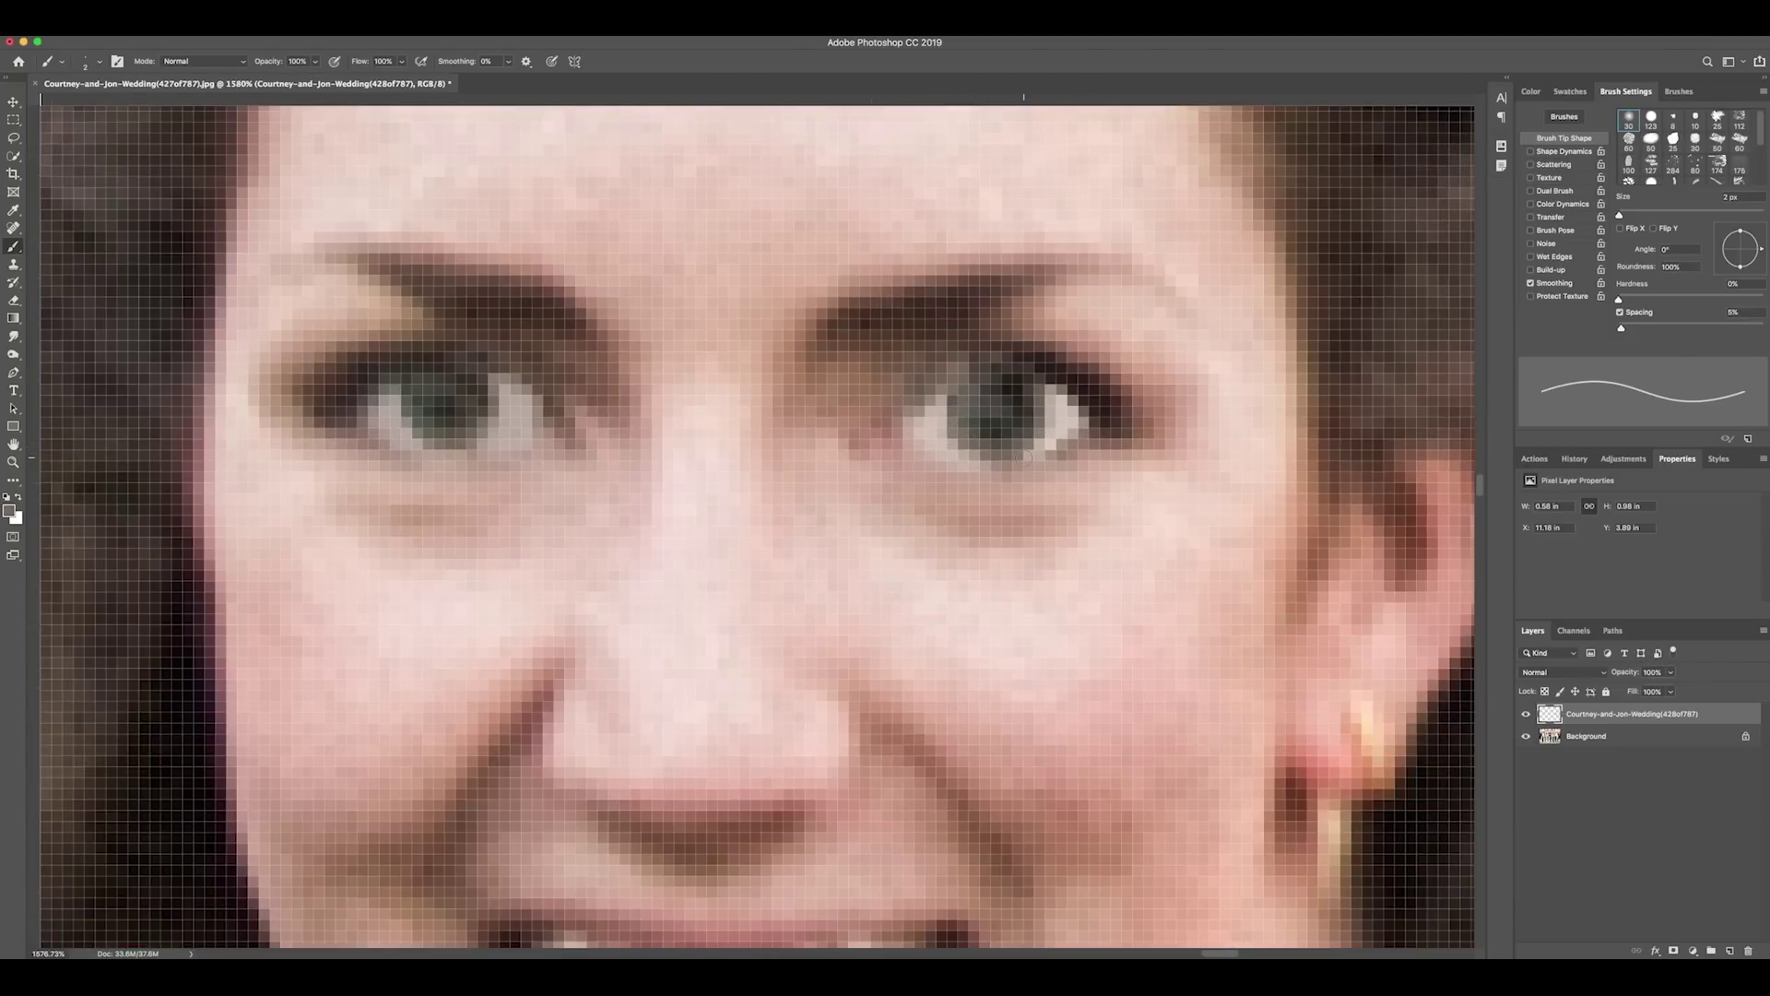
alt+click(949, 439)
scroll(524, 421, down, 5)
Lasso the left-hand eye's iris and nudge it slightly to match the other eye
key(l)
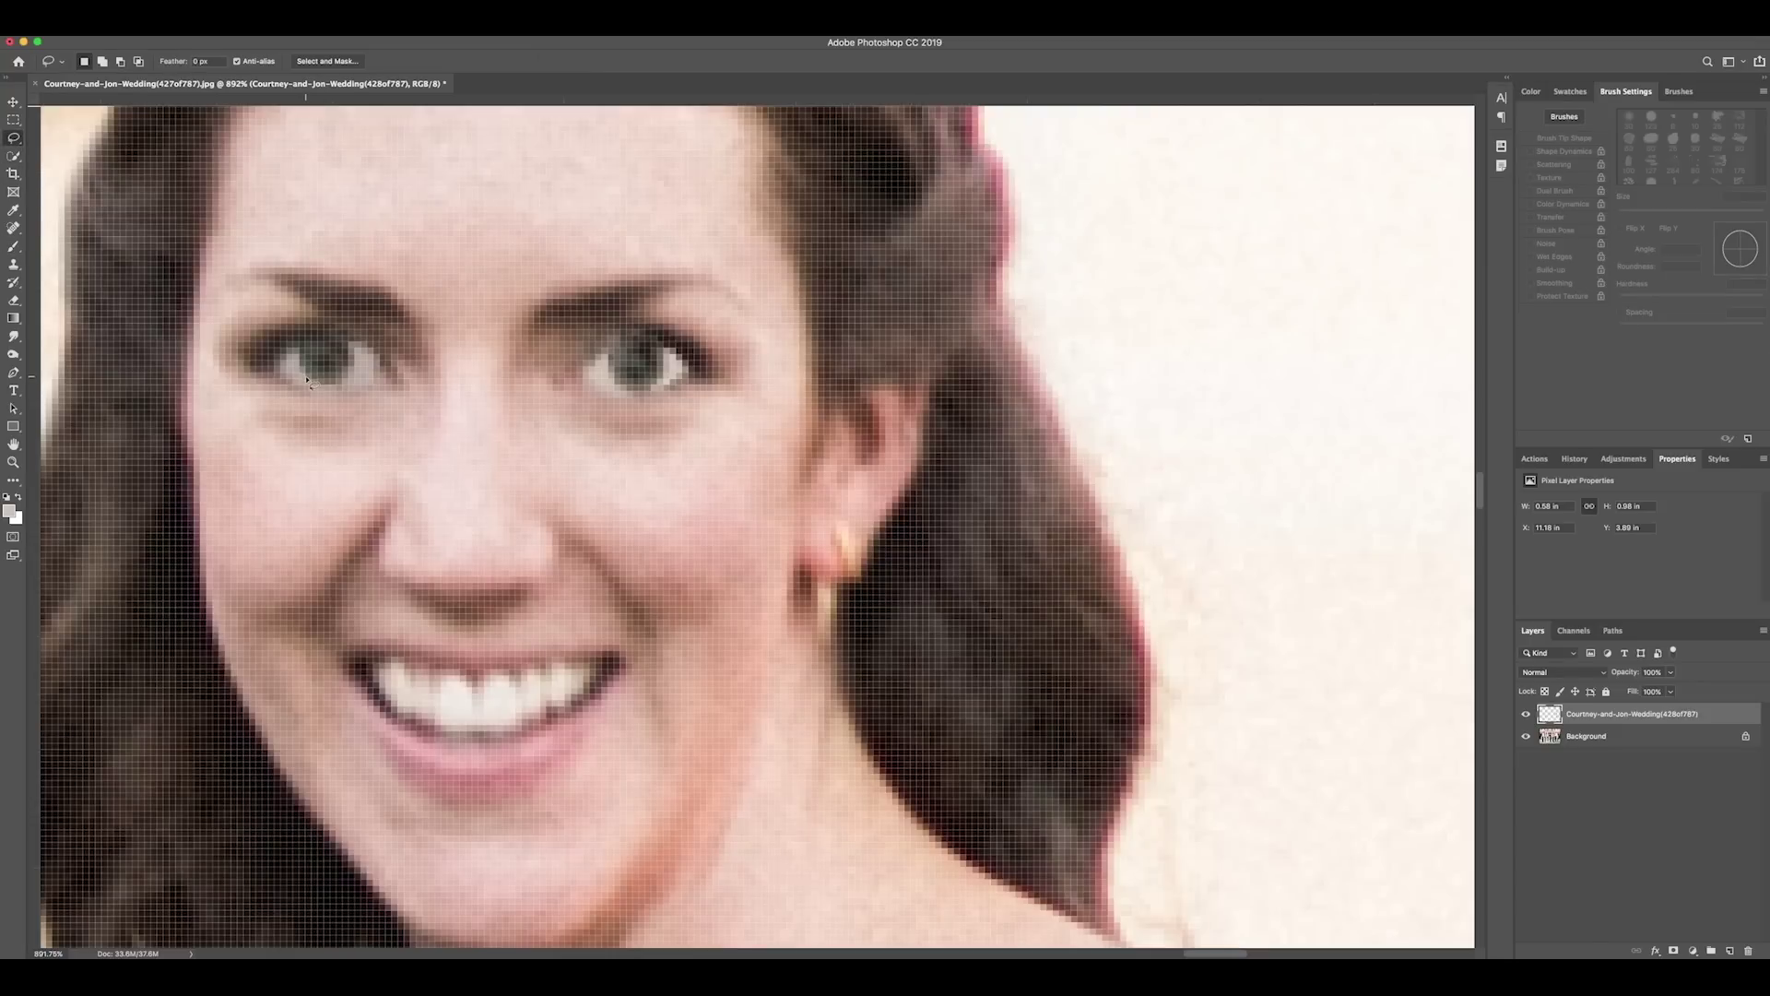
mouse_move(353, 360)
mouse_down()
mouse_move(304, 354)
mouse_move(312, 383)
mouse_move(308, 360)
mouse_move(350, 372)
mouse_move(345, 391)
mouse_move(336, 345)
mouse_up()
click(15, 105)
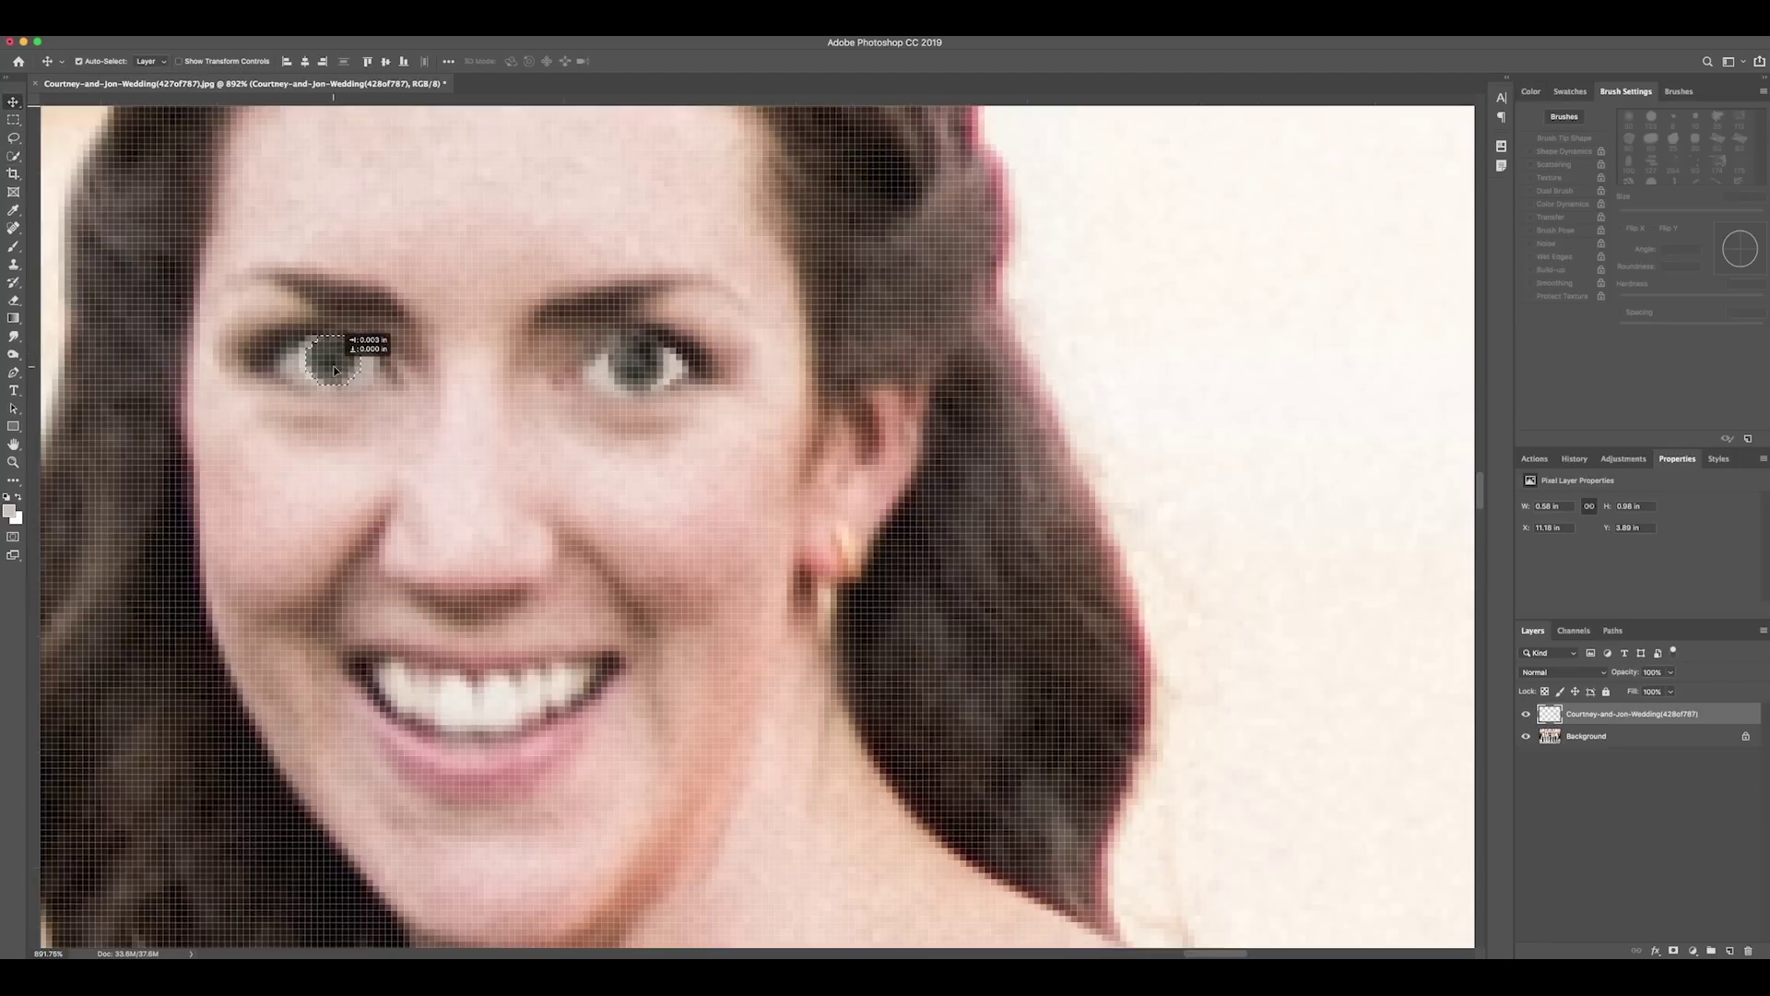
scroll(501, 518, down, 10)
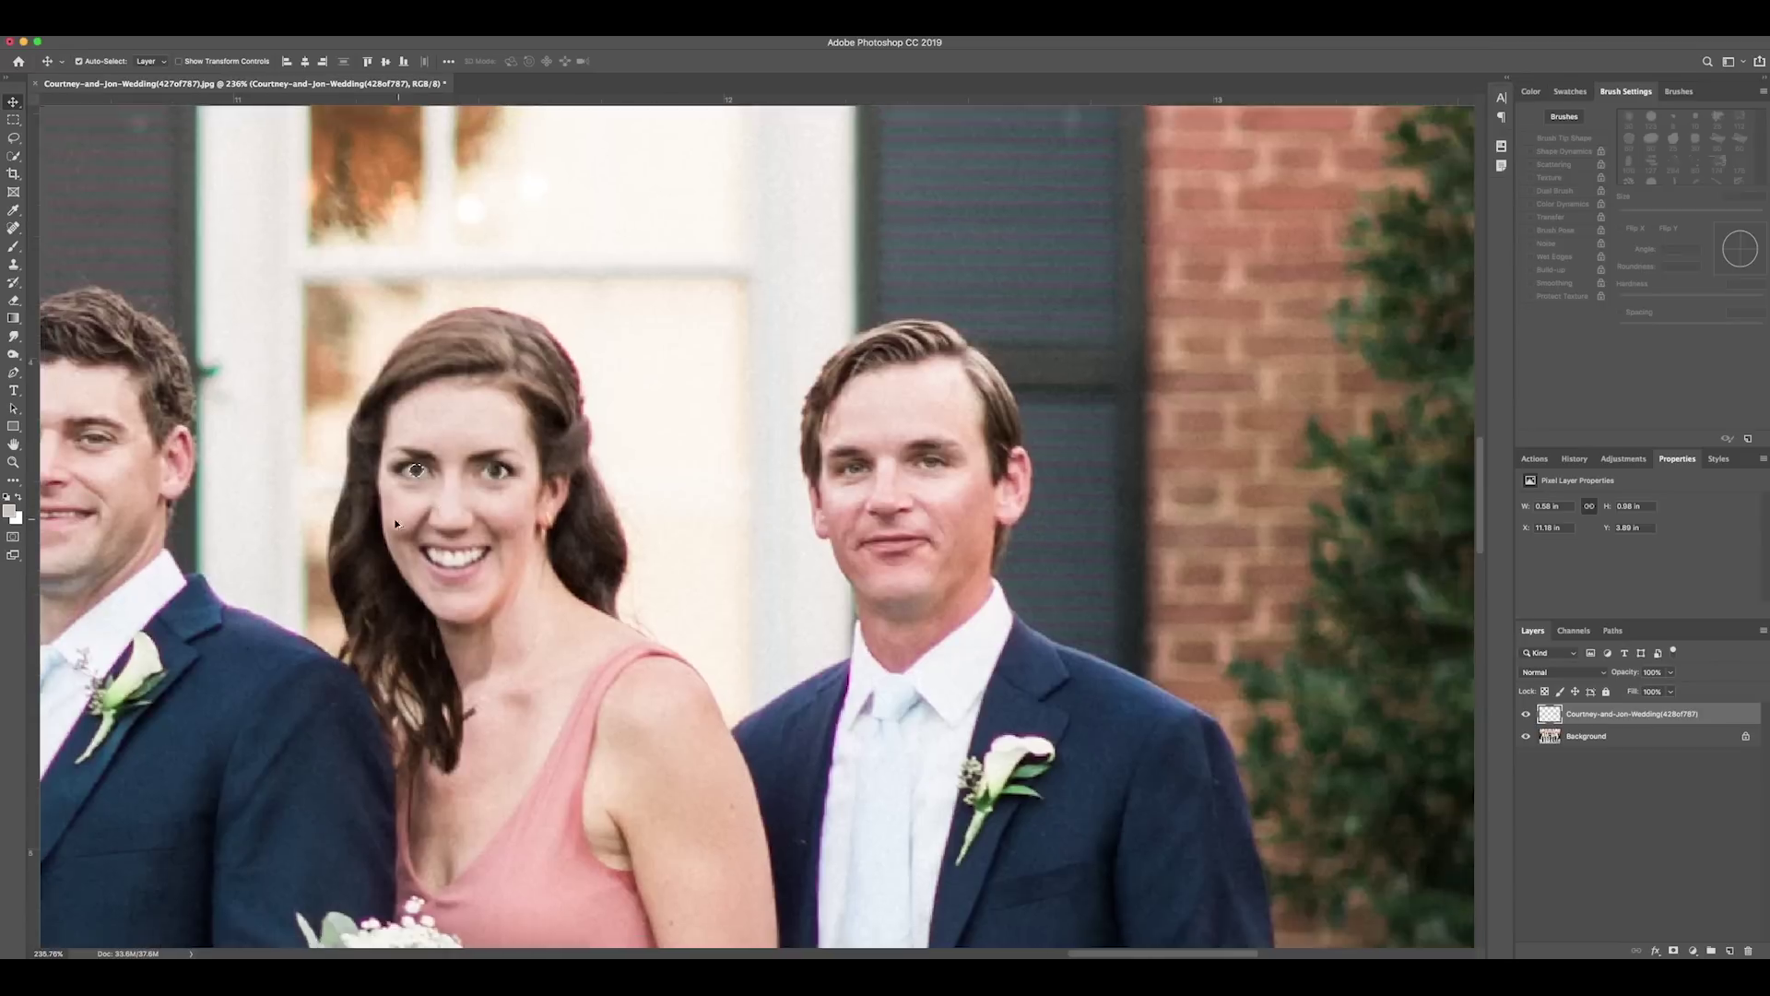
scroll(401, 488, up, 10)
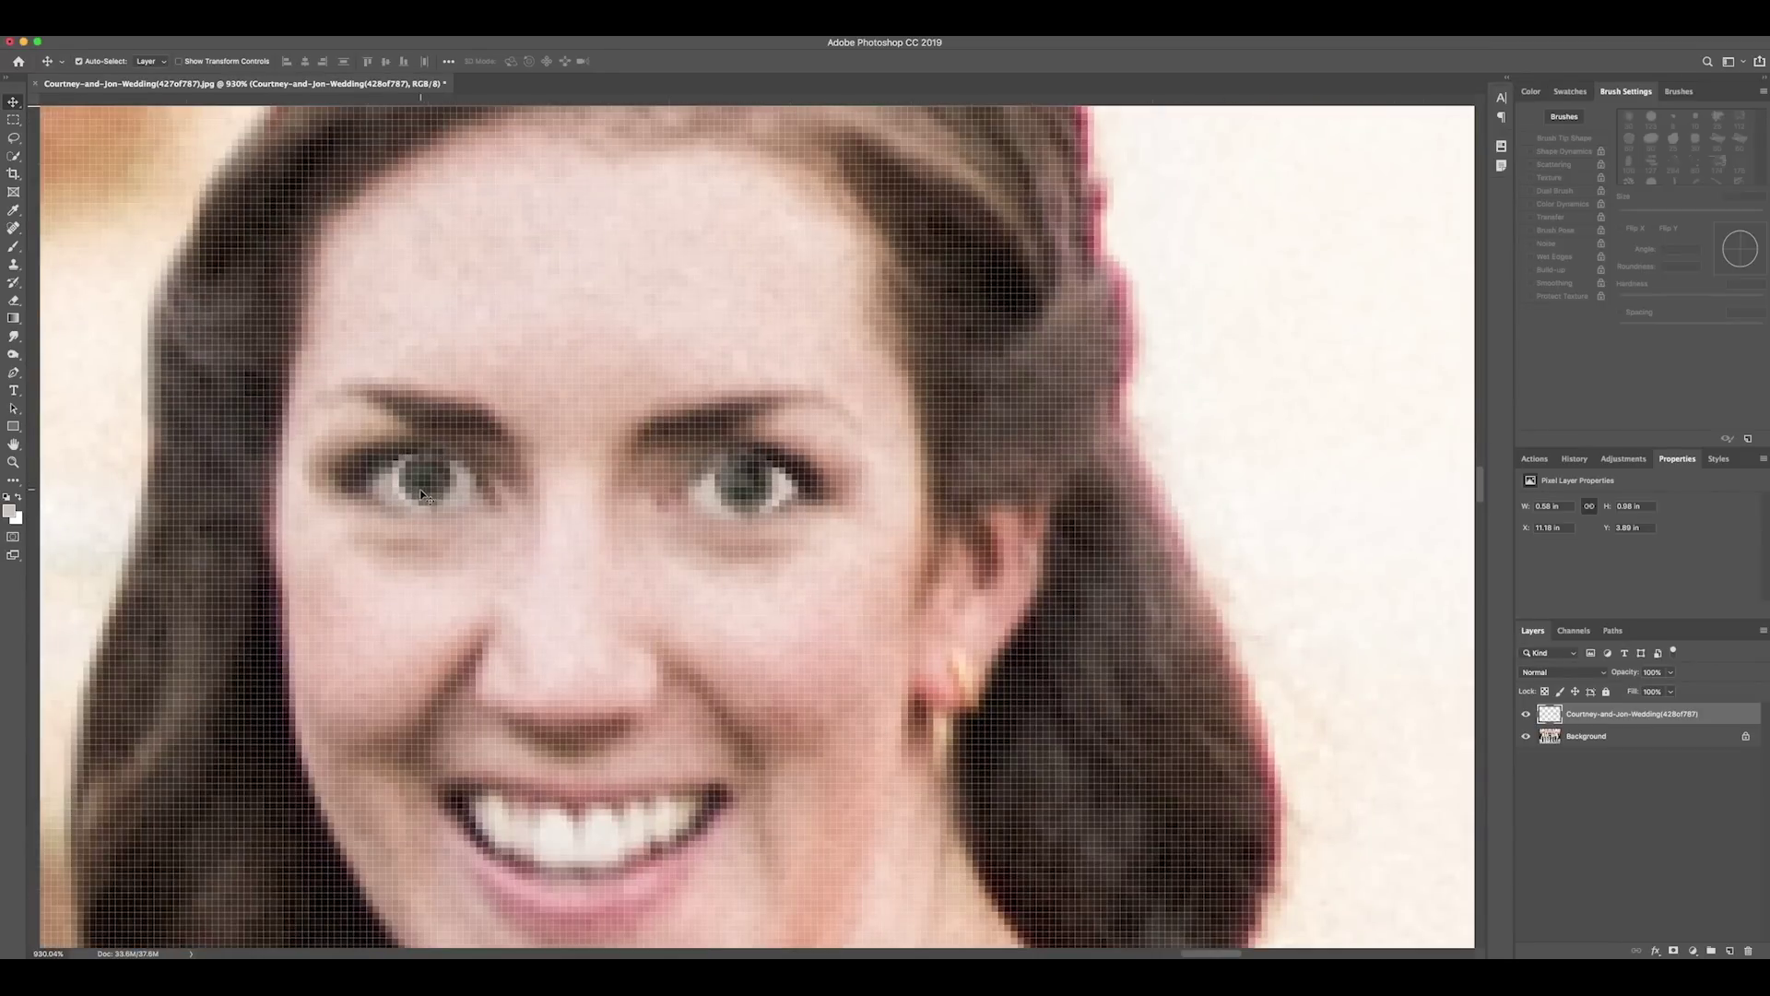
scroll(406, 487, up, 3)
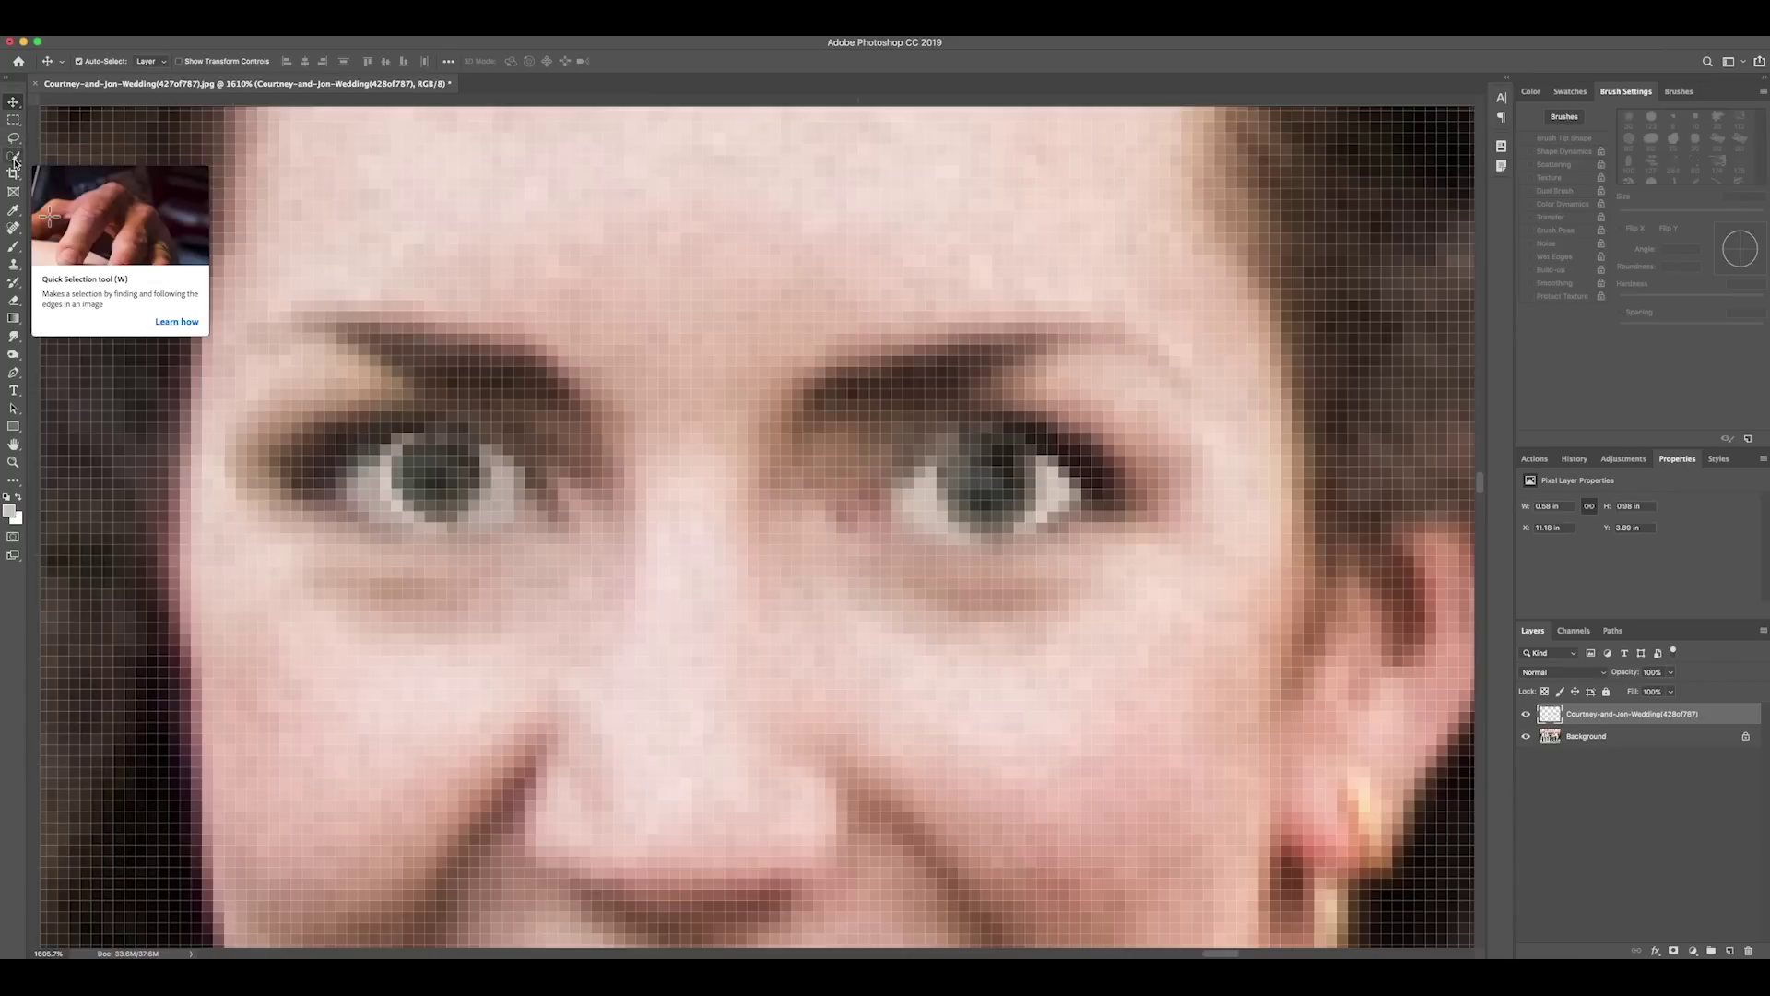
click(14, 247)
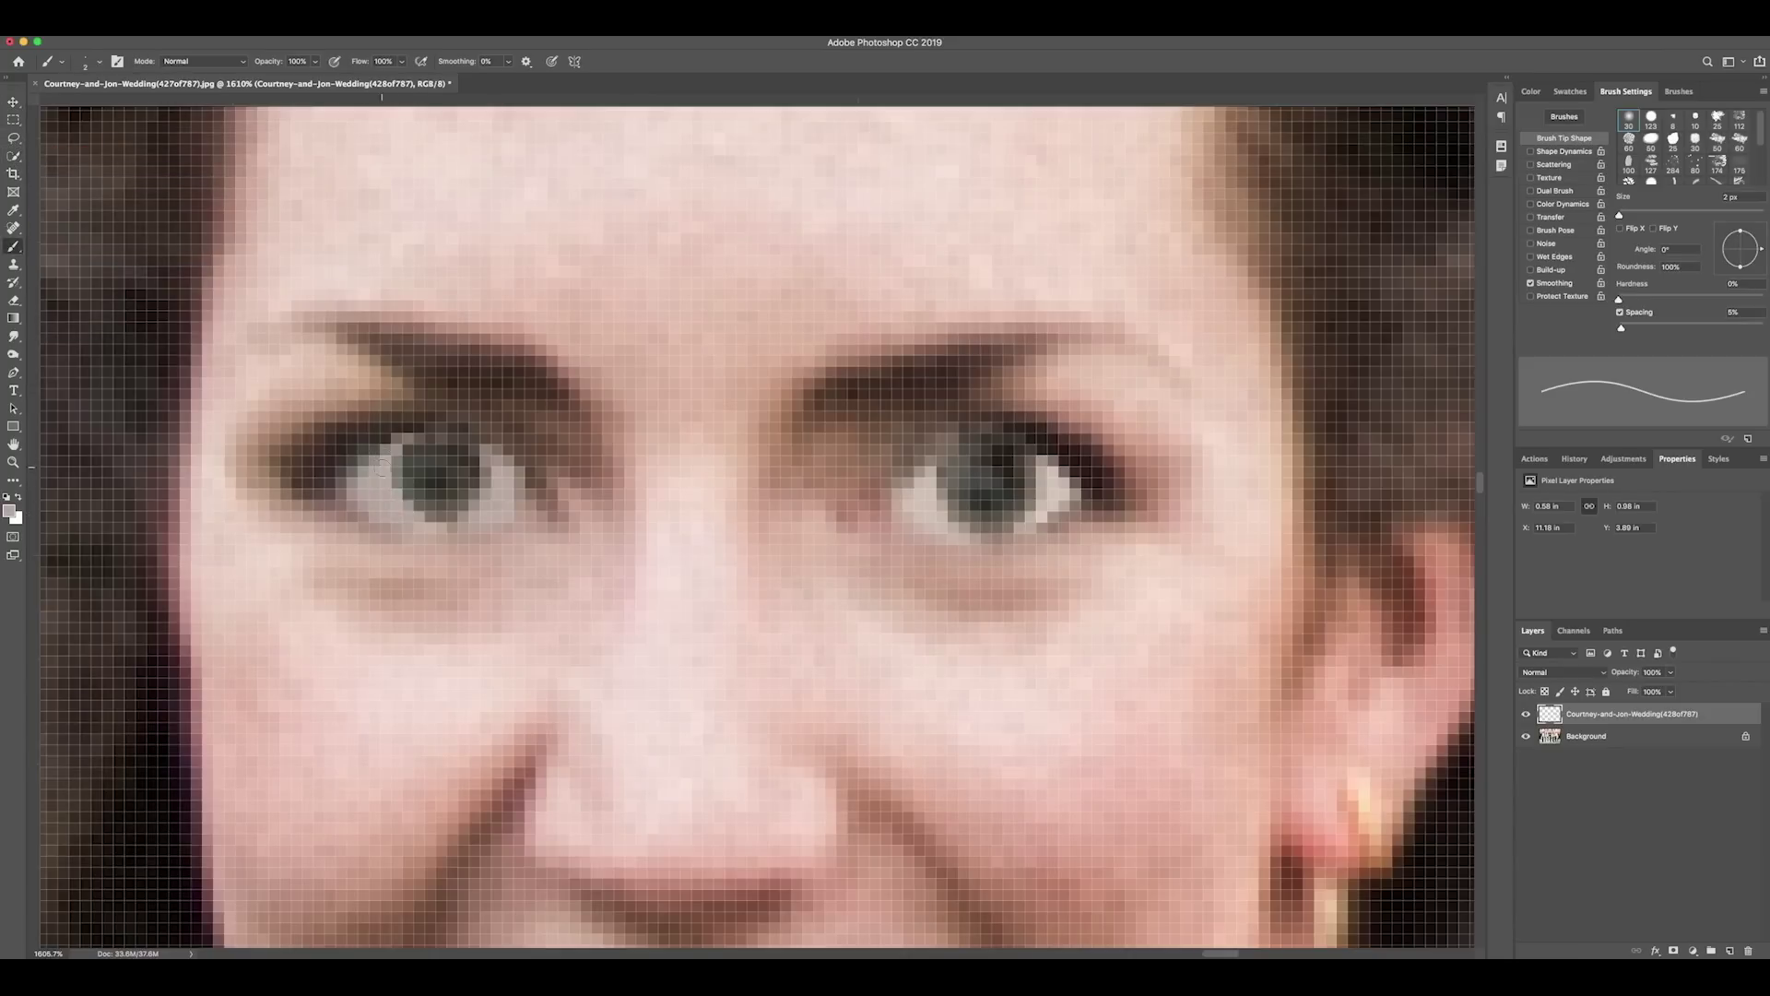
scroll(387, 439, down, 10)
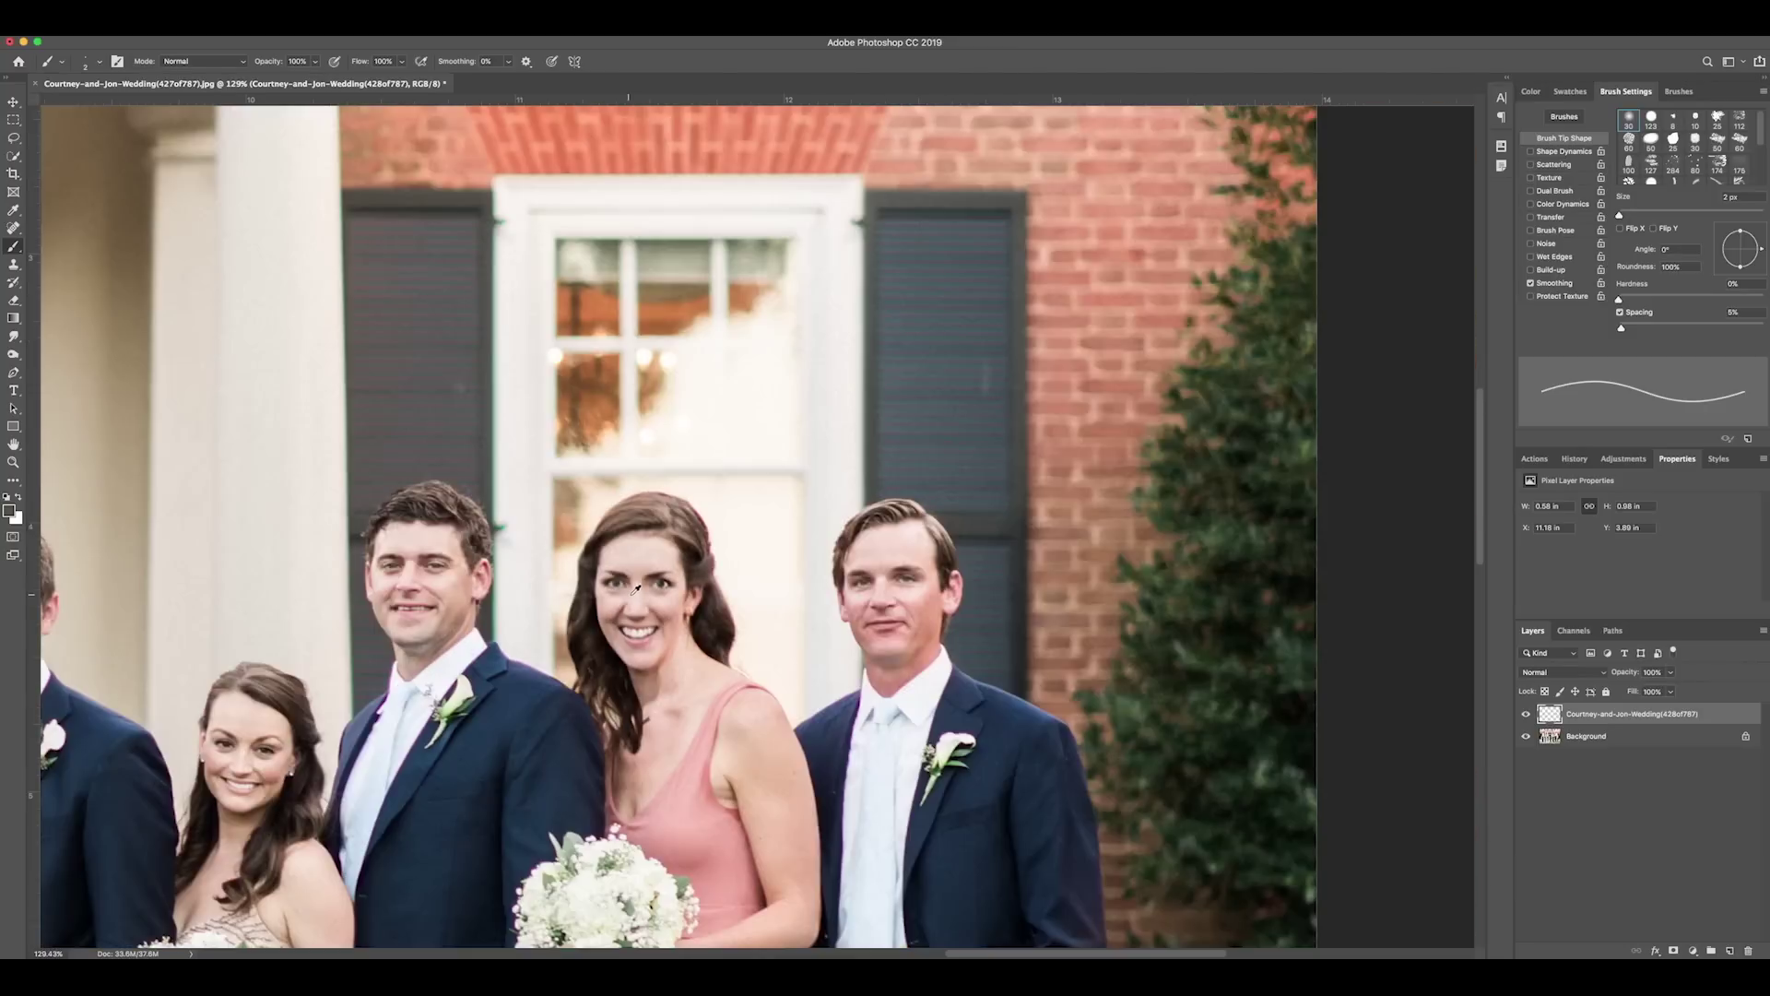
Toggle the face layer to compare, then nudge it slightly right to X 11.21 in
scroll(647, 592, down, 5)
scroll(1176, 502, up, 10)
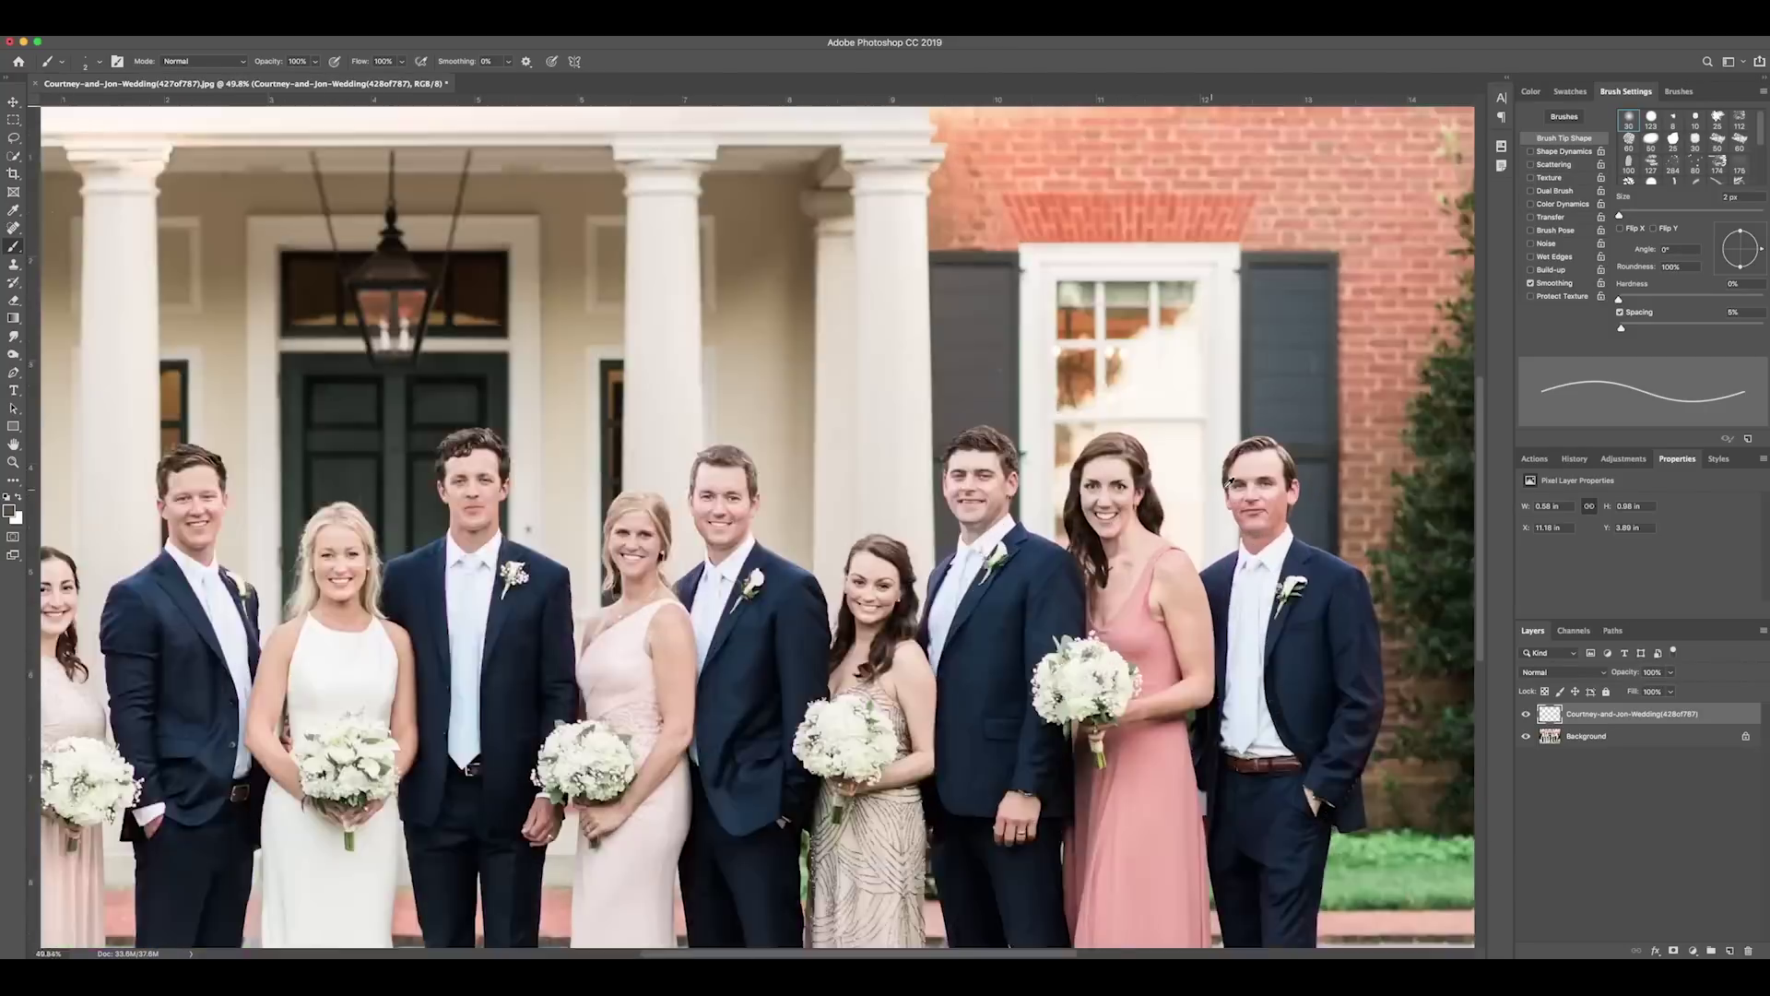
scroll(1074, 424, down, 5)
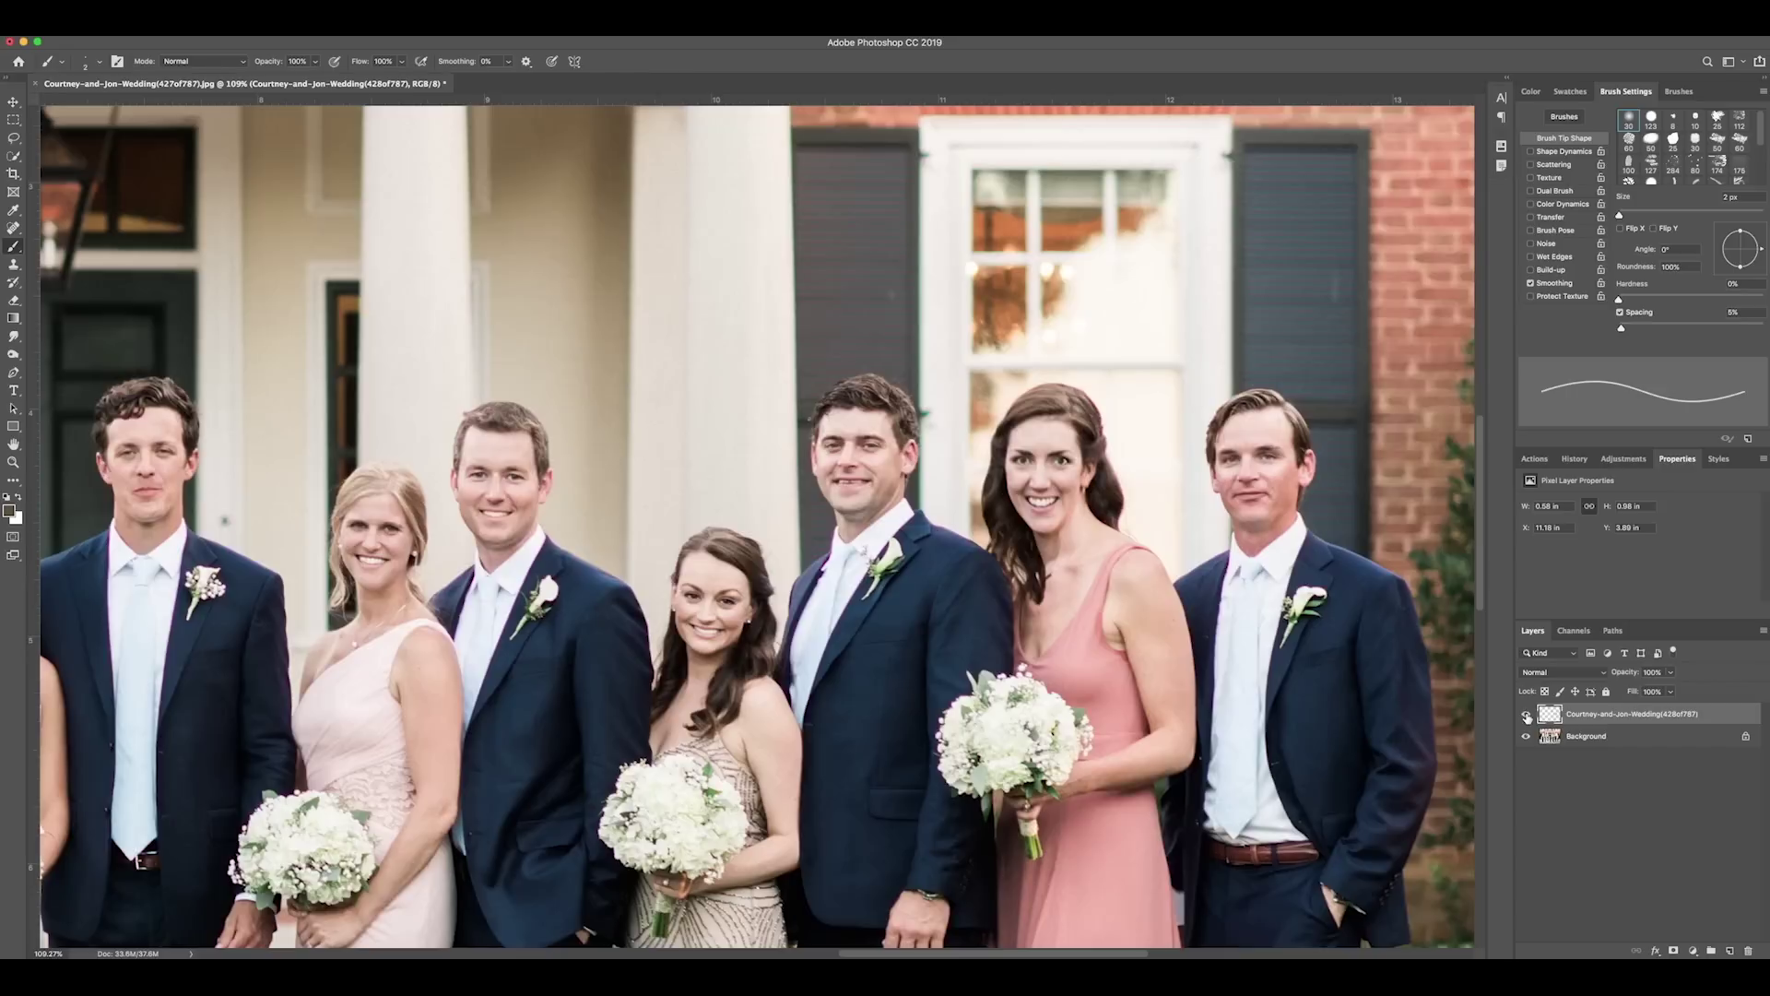
click(1525, 715)
click(1525, 716)
click(1526, 715)
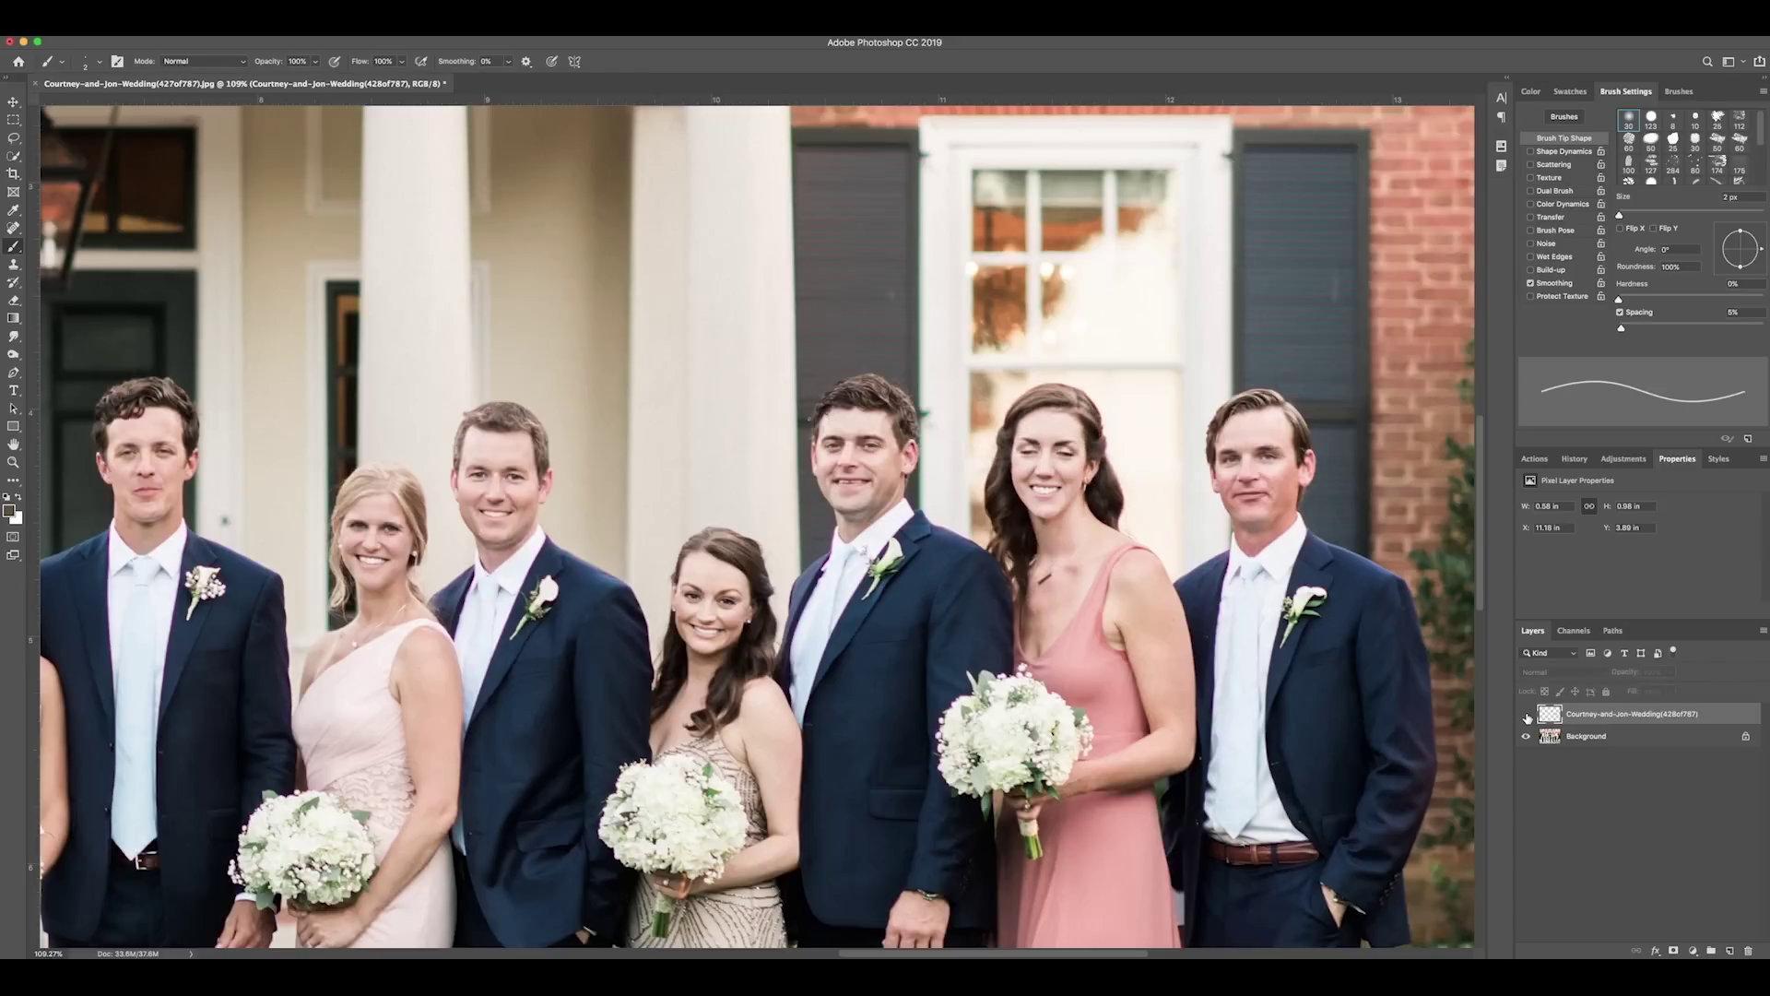
click(1526, 715)
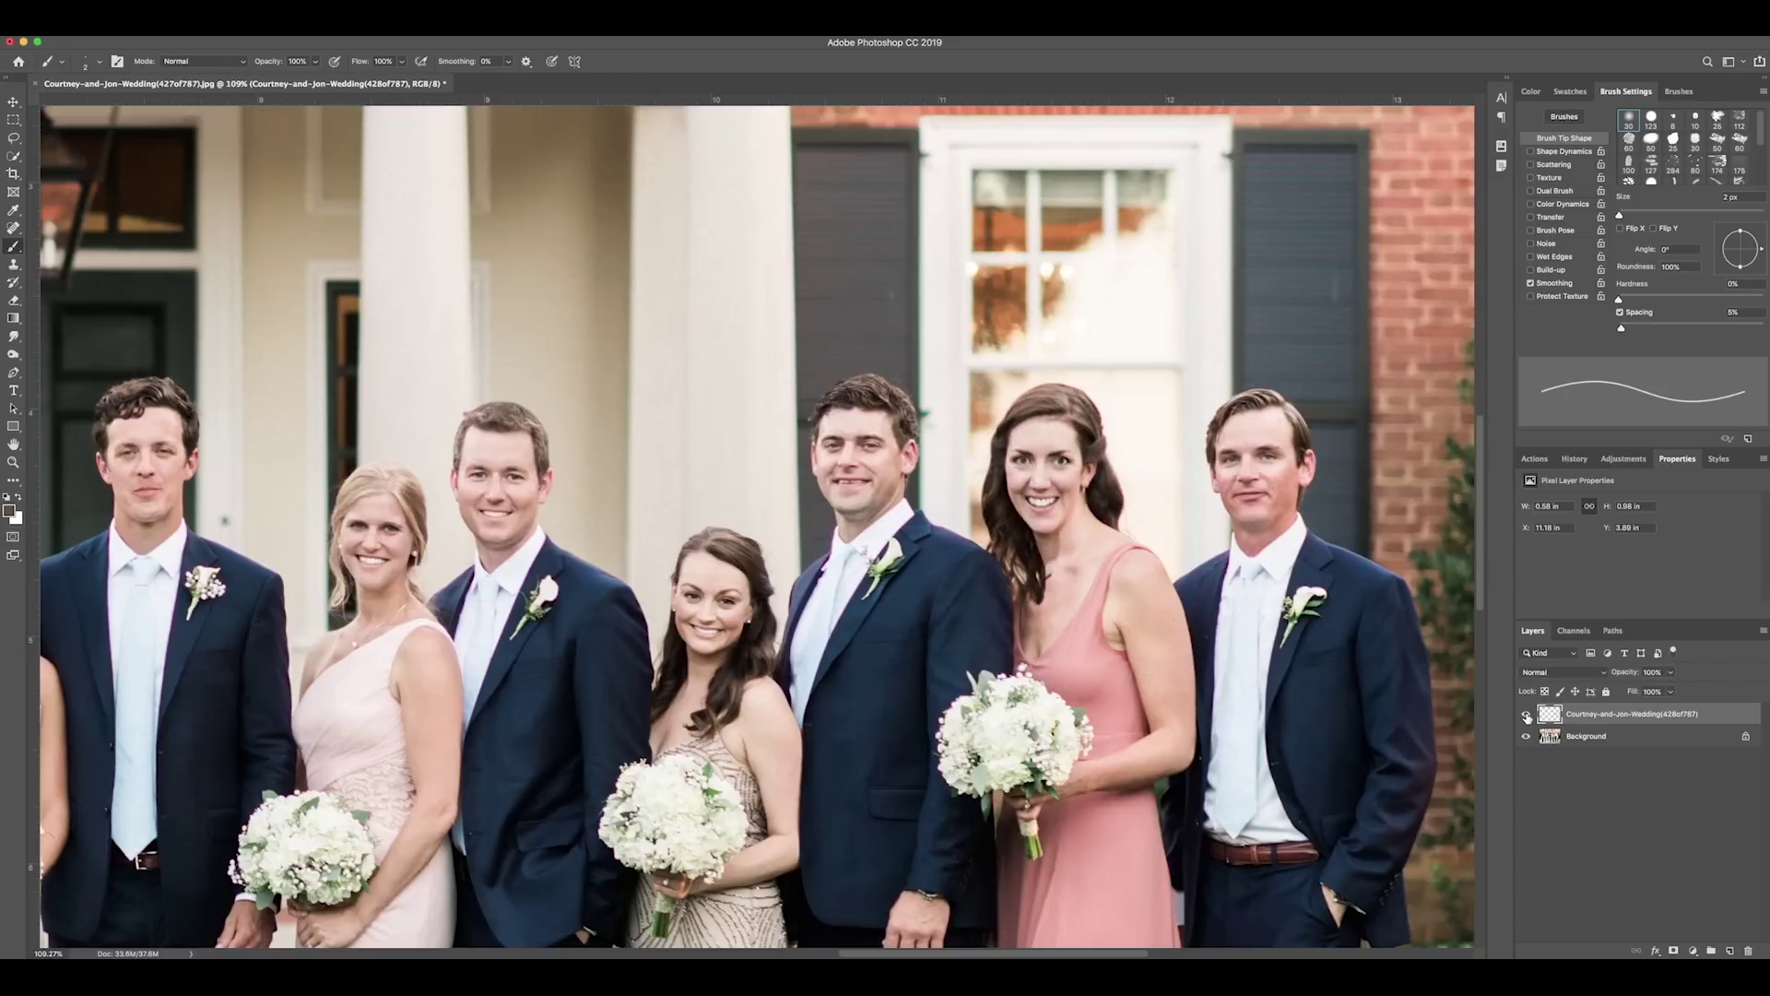
click(13, 103)
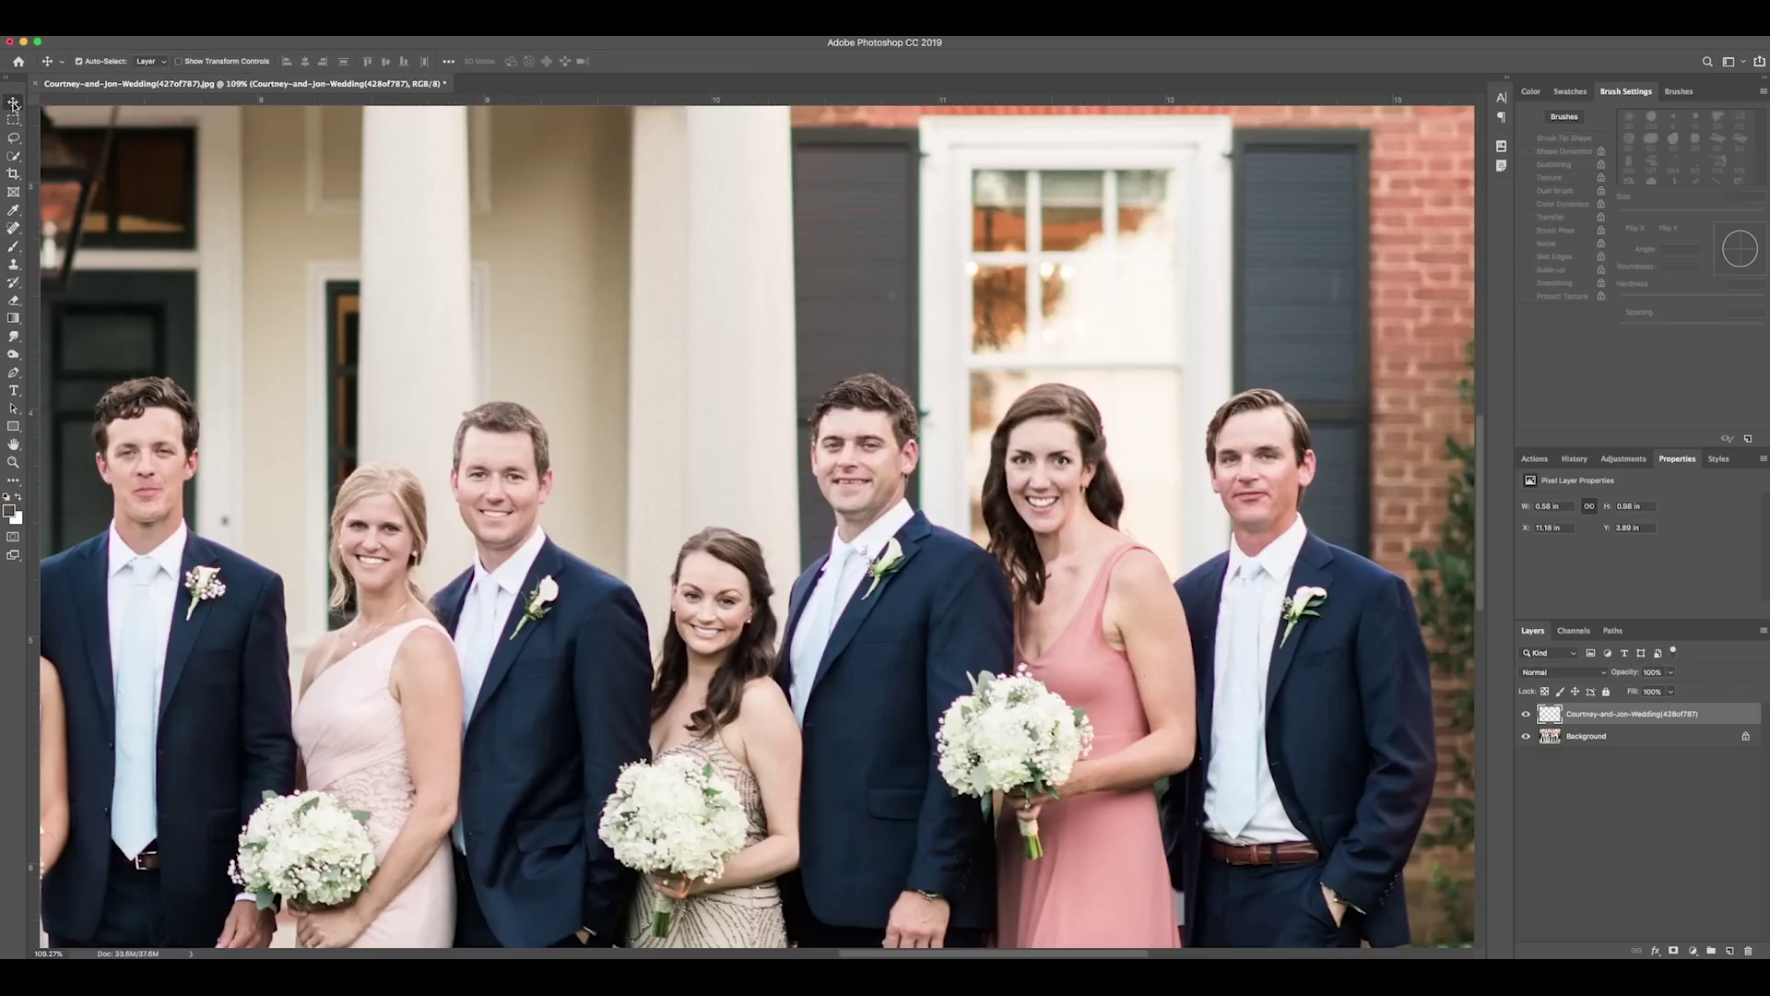
drag(1048, 483, 1052, 479)
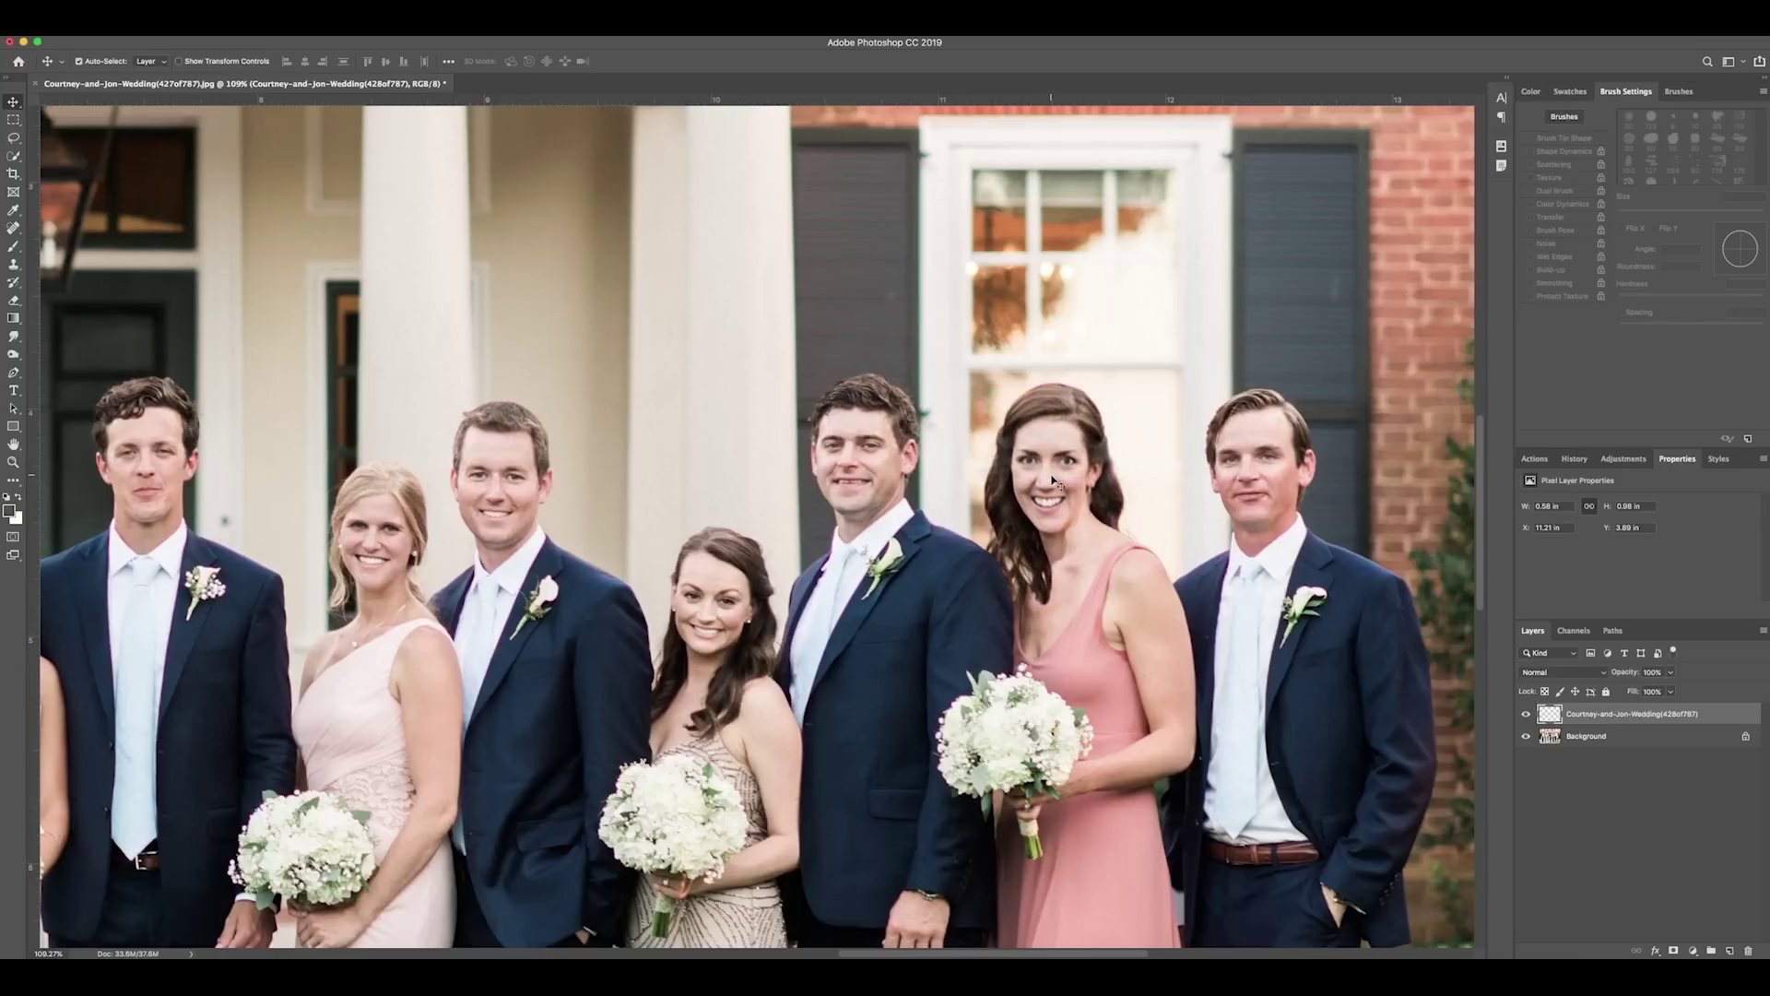
Erase the face layer's edges over the hair lock, along her jaw and left of her neck
scroll(1053, 479, up, 5)
key(e)
mouse_move(966, 547)
mouse_down()
mouse_move(856, 663)
mouse_move(855, 547)
mouse_move(977, 543)
mouse_move(1029, 447)
mouse_up()
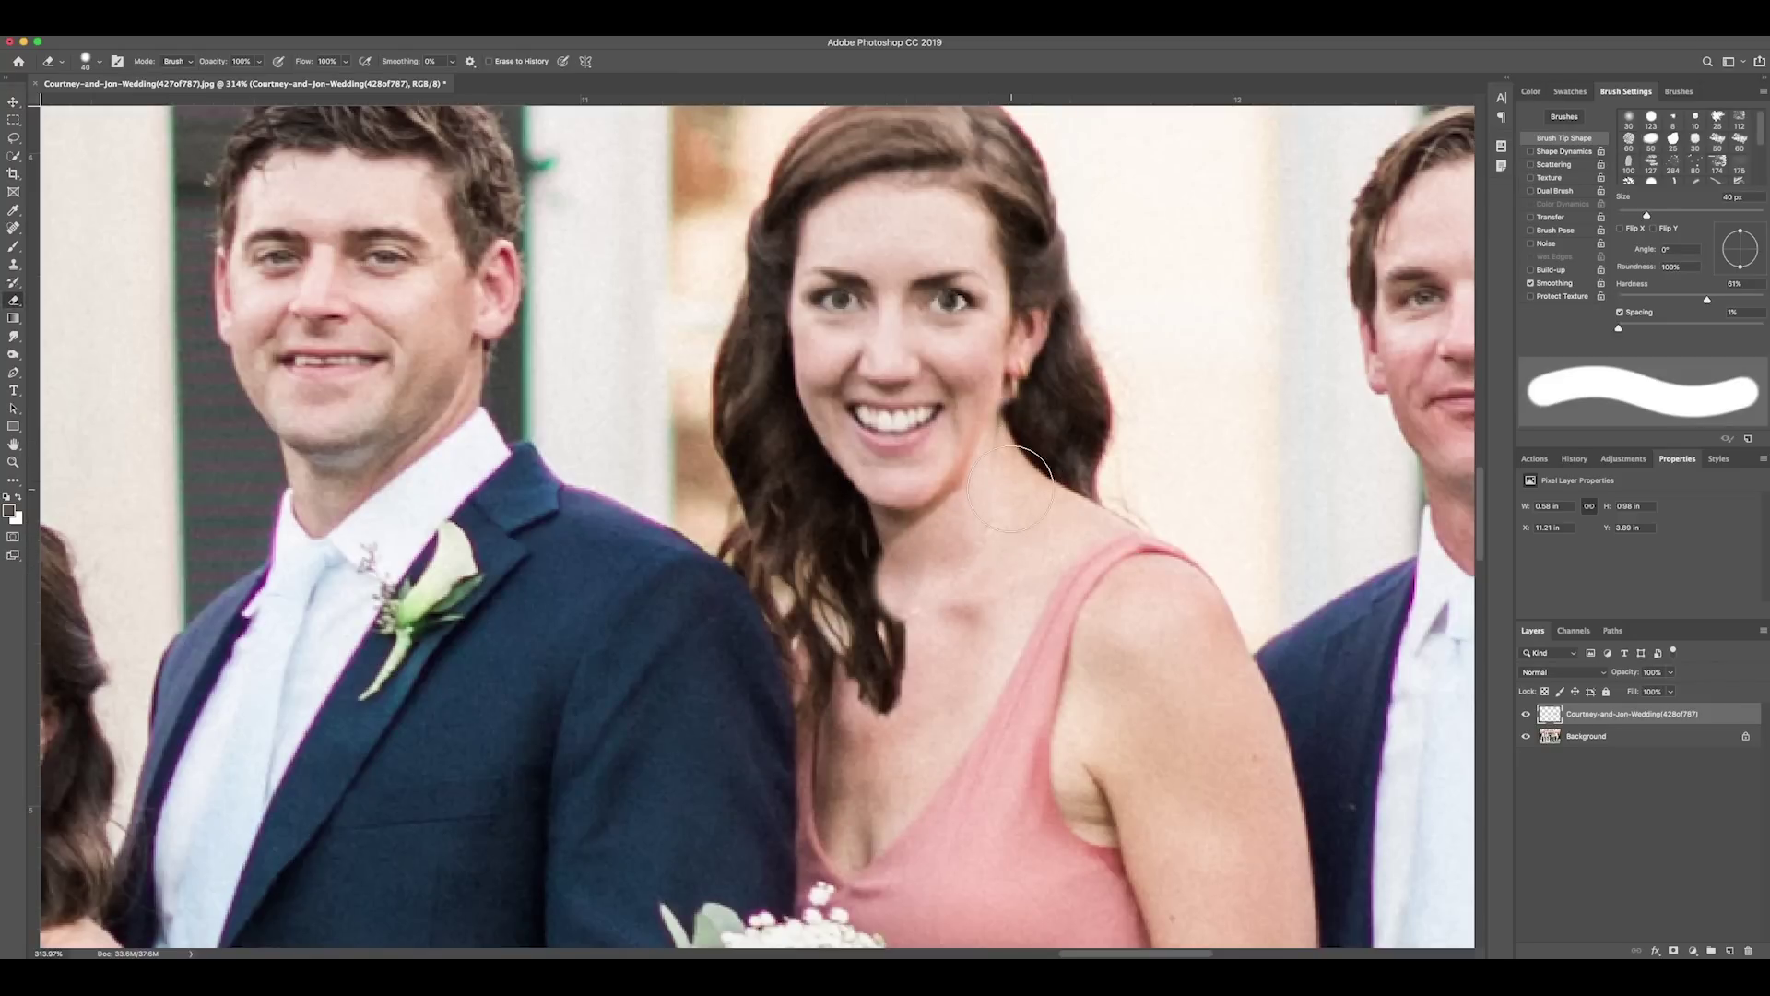
key(bracketleft)
key(bracketleft)
key(bracketleft)
key(bracketleft)
key(bracketleft)
key(bracketleft)
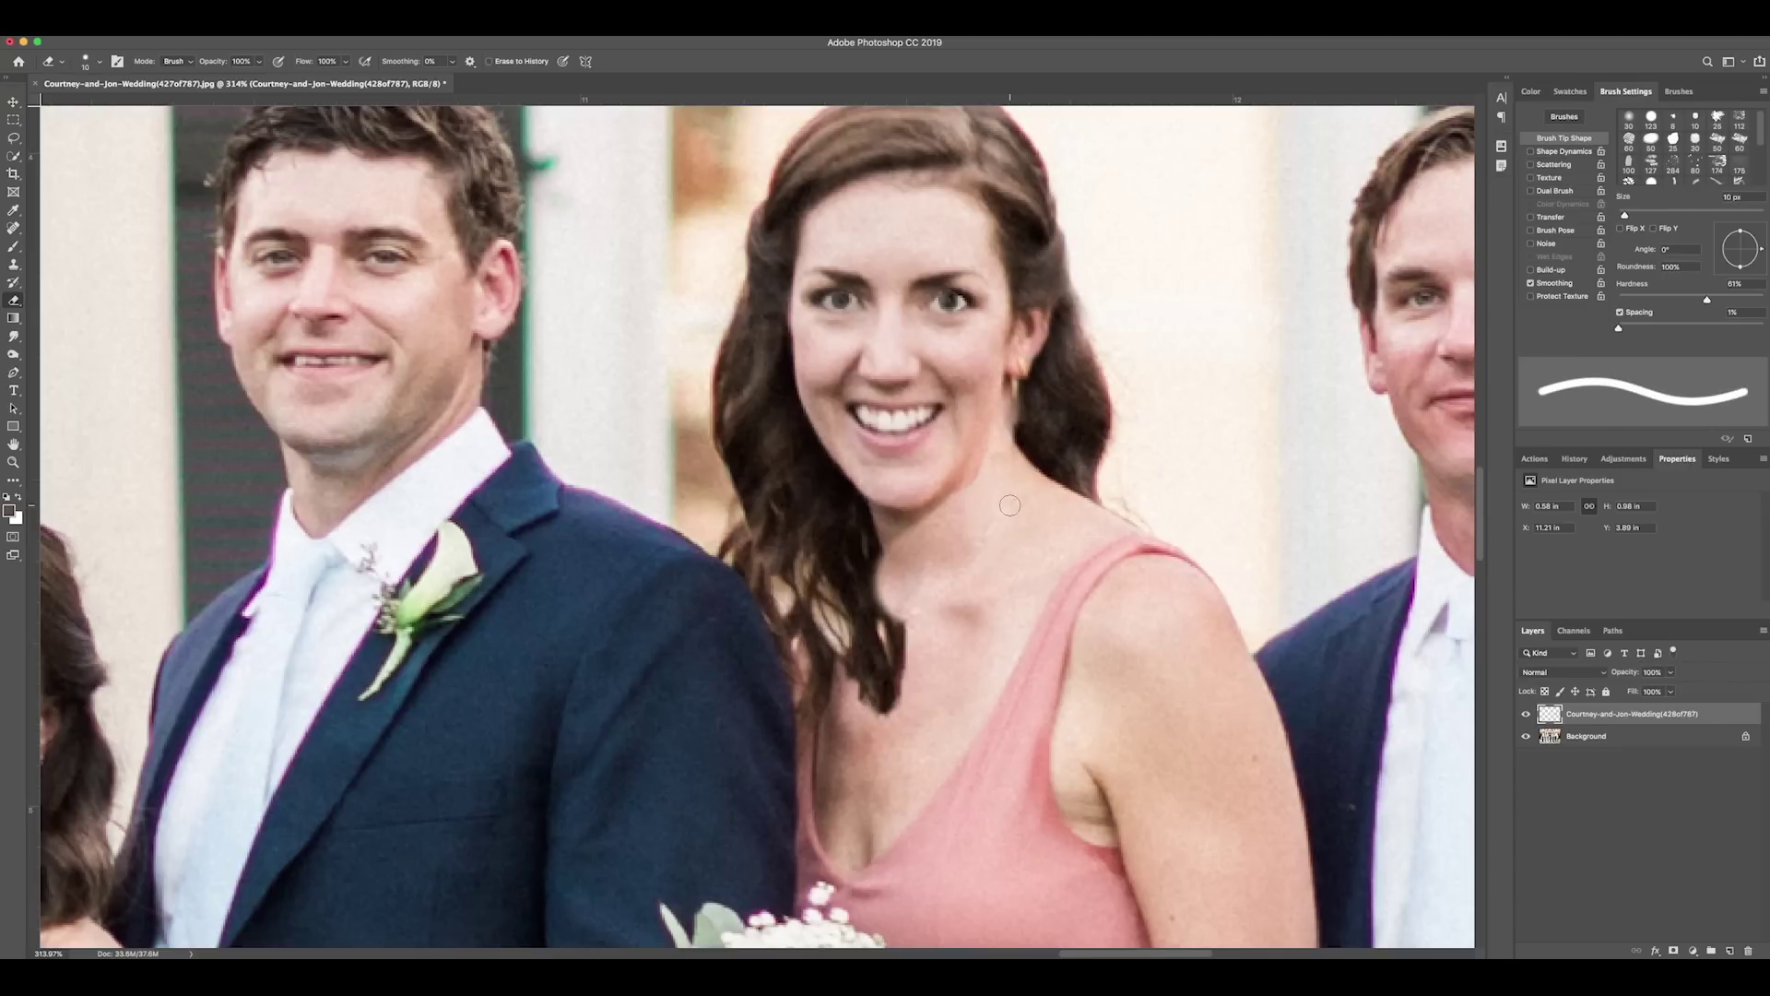
mouse_move(989, 471)
mouse_down()
mouse_move(940, 514)
mouse_move(889, 524)
mouse_move(900, 701)
mouse_move(855, 510)
mouse_move(830, 482)
mouse_move(891, 523)
mouse_move(930, 520)
mouse_move(1002, 425)
mouse_move(972, 471)
mouse_up()
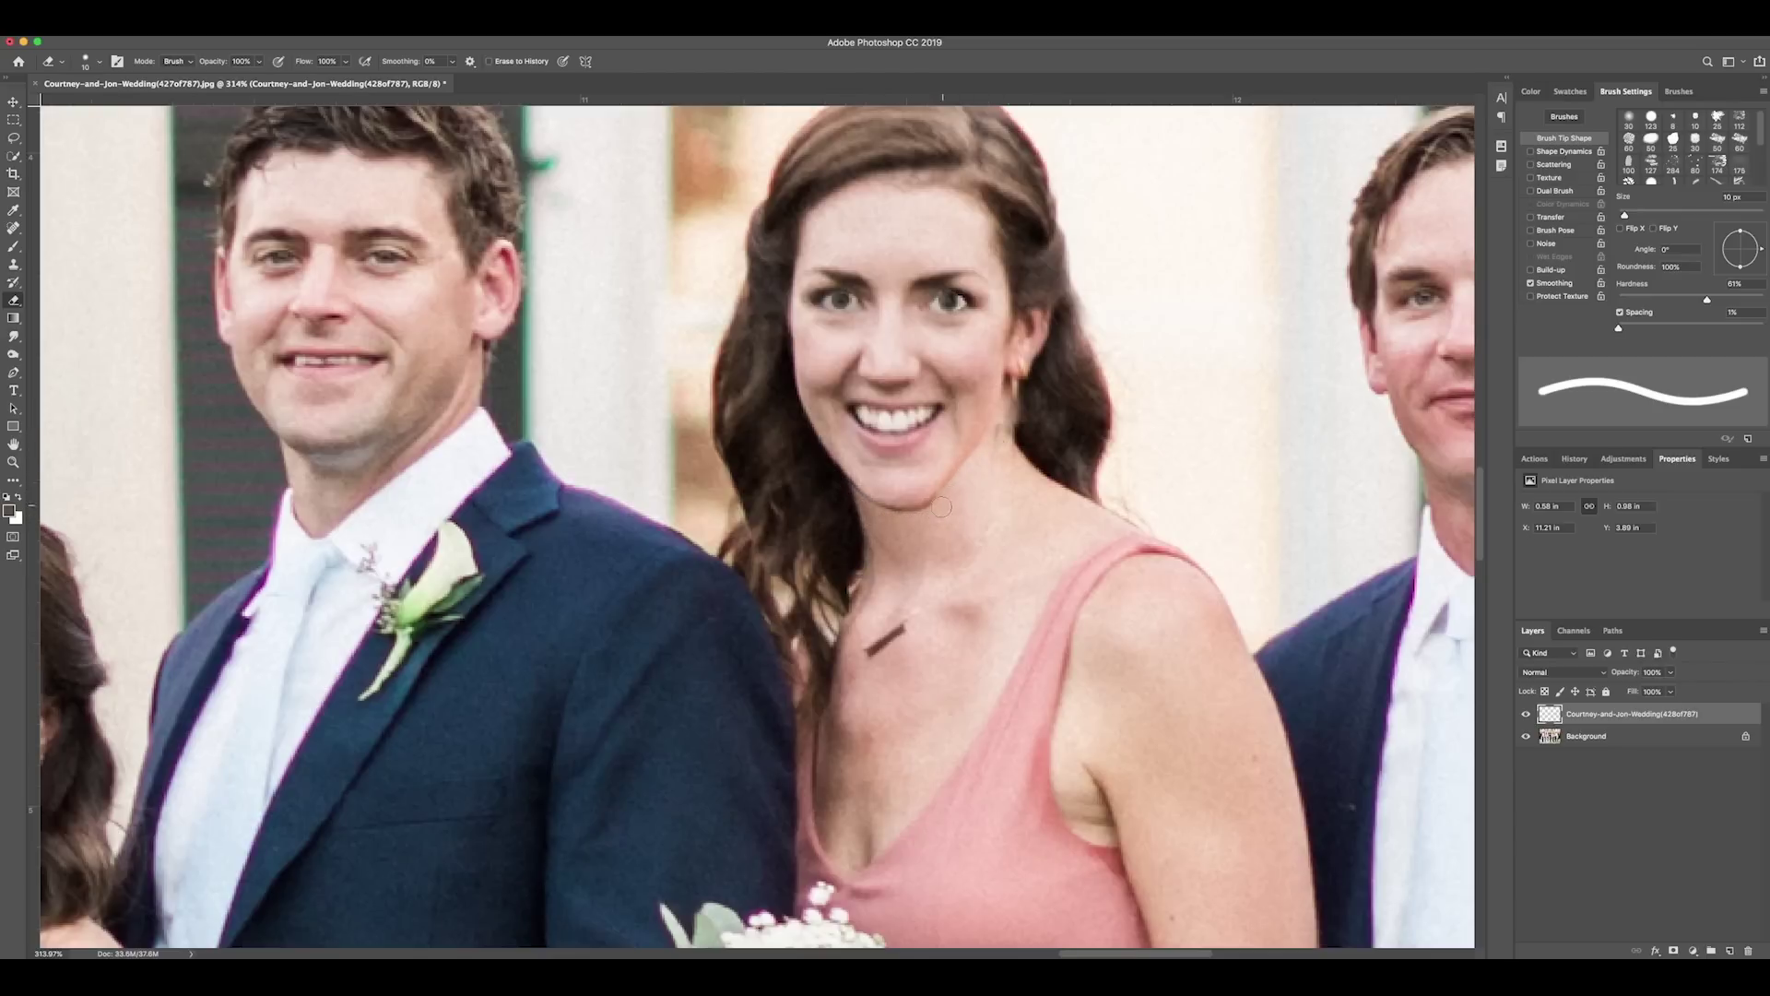
drag(844, 490, 887, 522)
drag(864, 591, 824, 665)
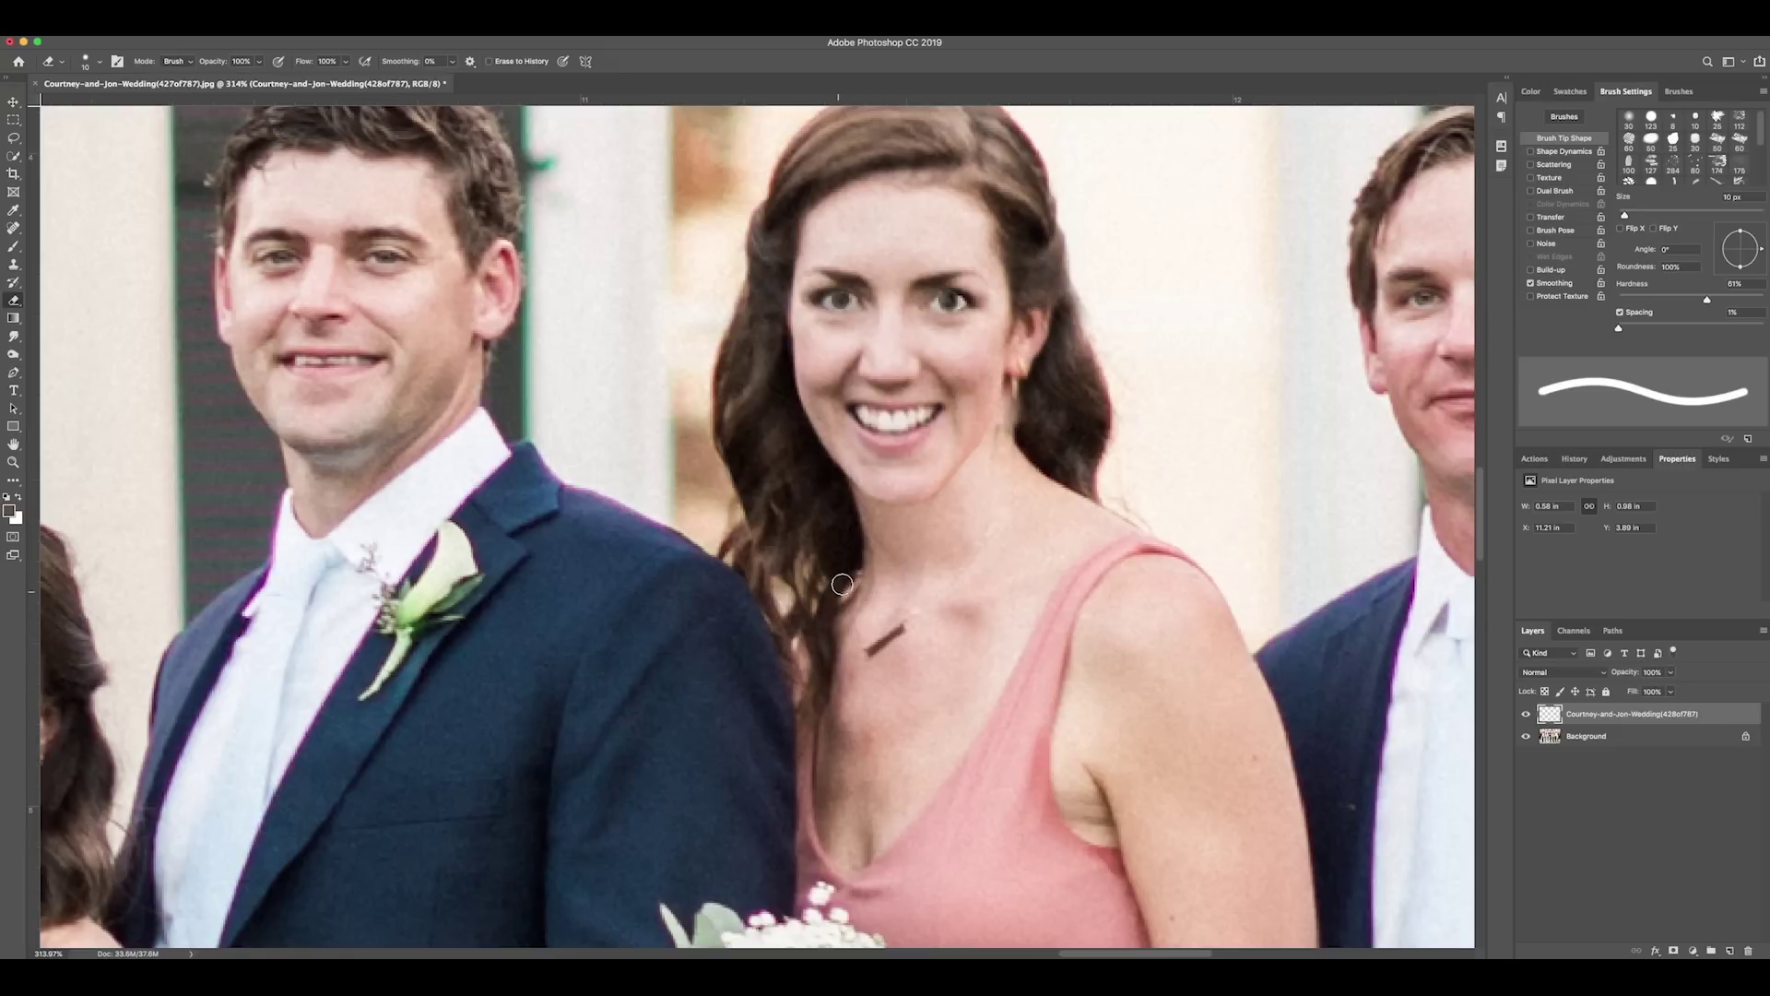
mouse_move(828, 566)
mouse_down()
mouse_move(821, 625)
mouse_move(812, 515)
mouse_up()
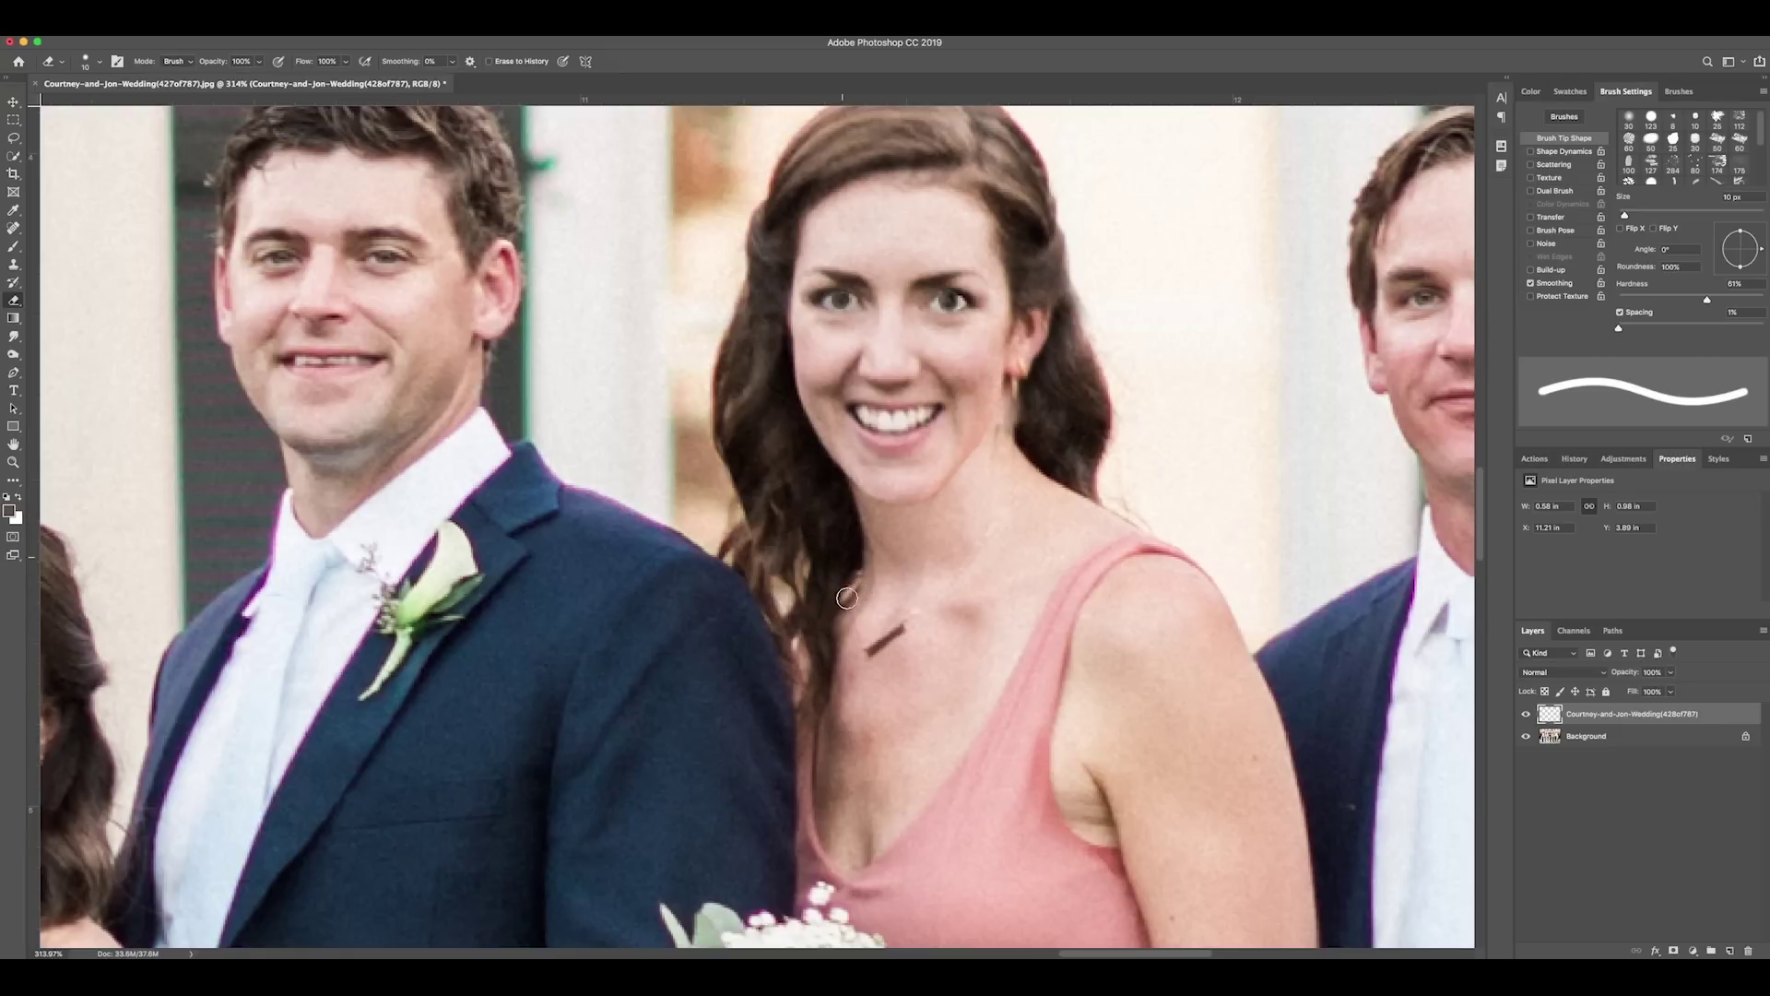
With a 3 px eraser, clean the fine edges beside her earlobe and earring
scroll(838, 529, down, 3)
scroll(984, 470, up, 6)
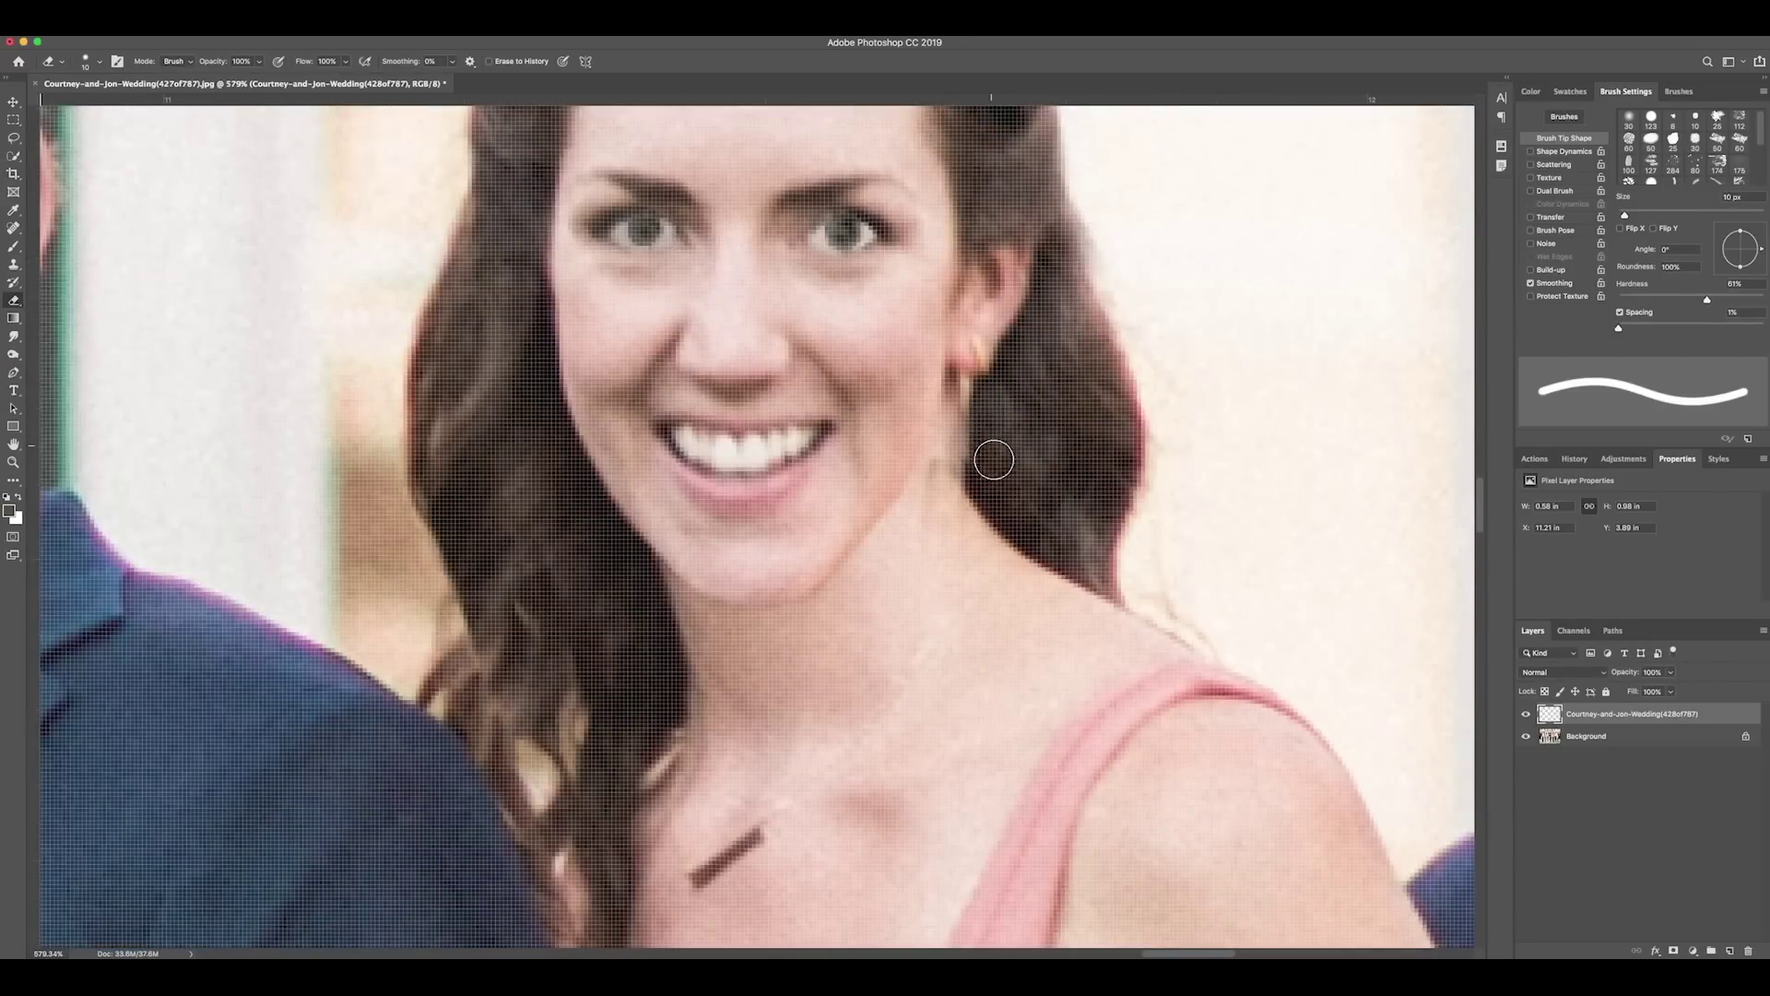
key(bracketleft)
key(bracketleft)
key(bracketleft)
key(bracketleft)
key(bracketleft)
key(bracketleft)
key(bracketleft)
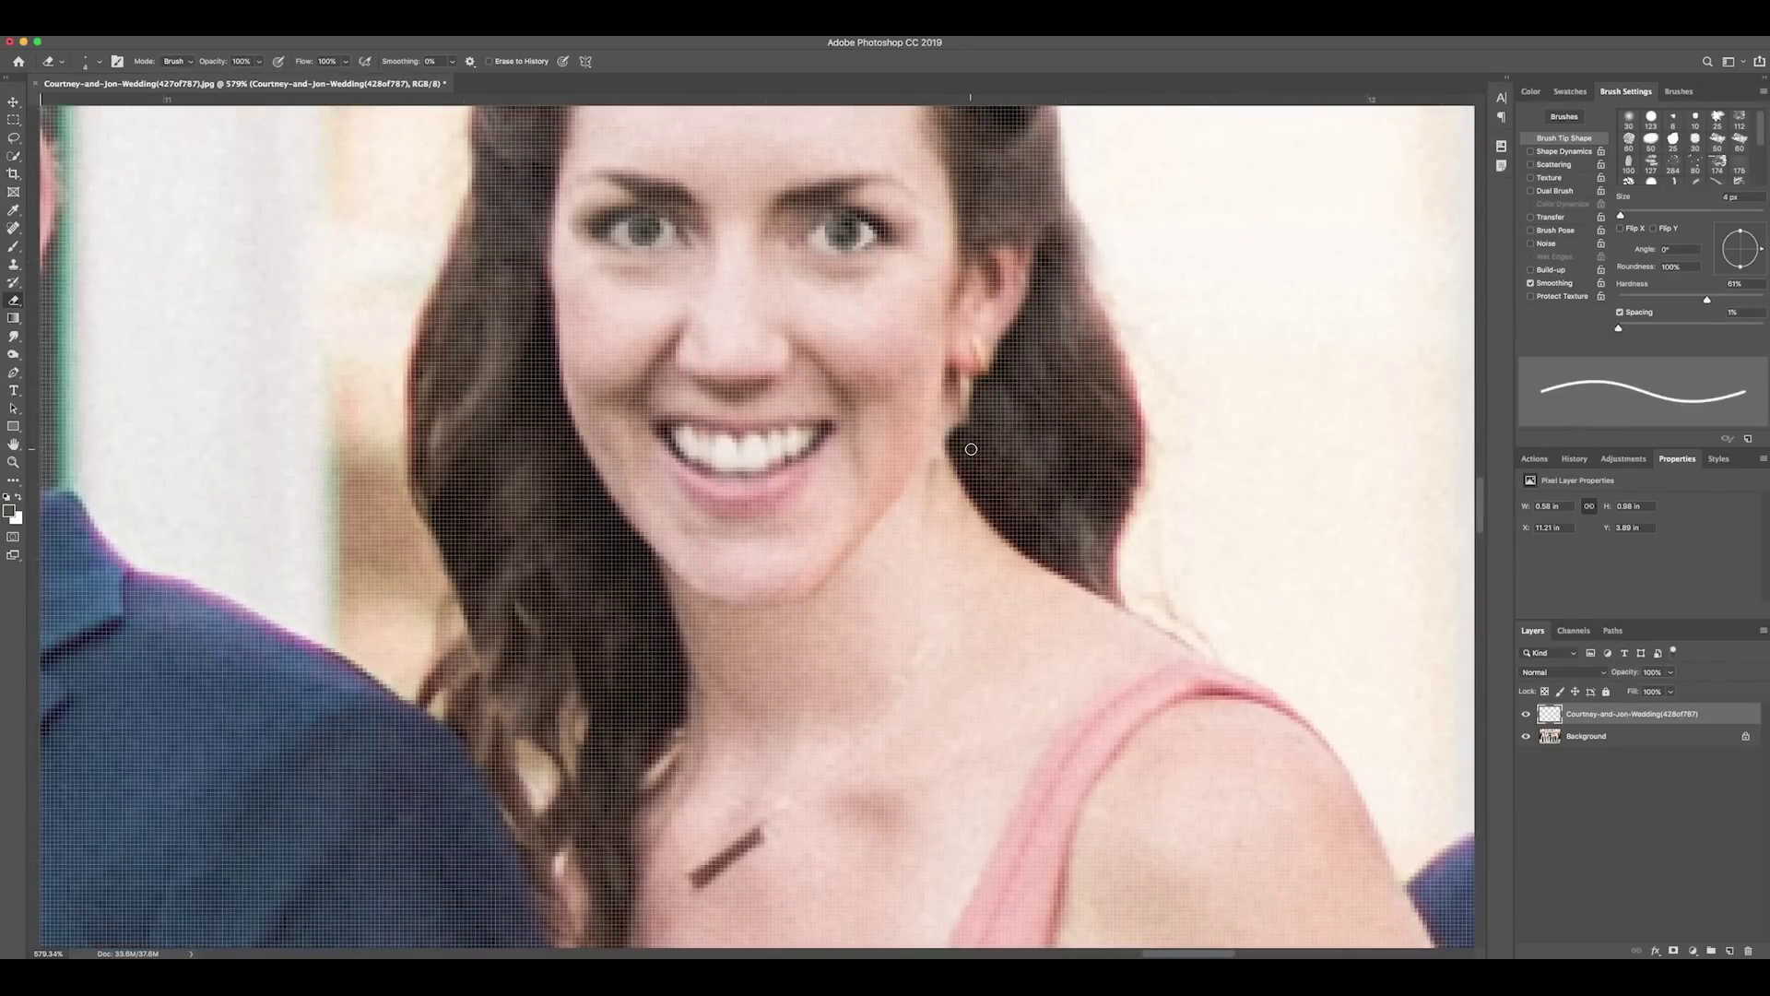
scroll(971, 449, up, 3)
mouse_move(971, 450)
mouse_down()
mouse_move(924, 471)
mouse_move(890, 331)
mouse_up()
scroll(891, 332, up, 2)
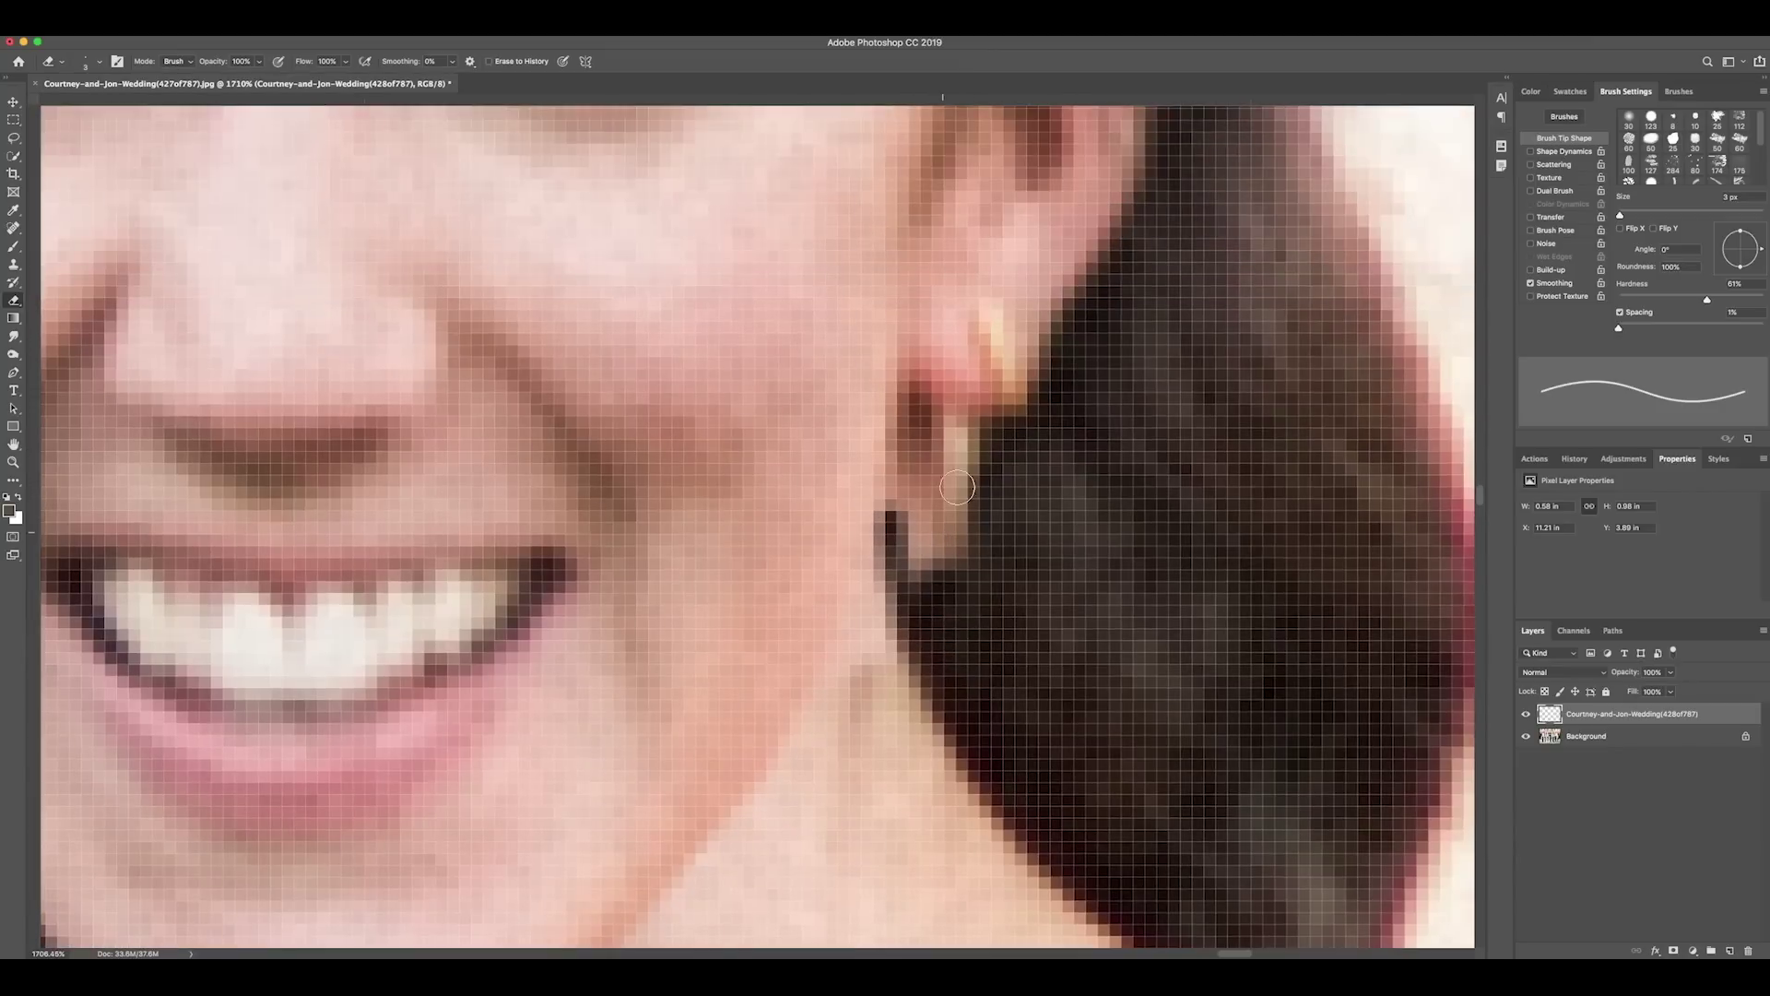
mouse_move(910, 400)
mouse_down()
mouse_move(917, 511)
mouse_move(952, 557)
mouse_move(916, 557)
mouse_move(902, 514)
mouse_move(904, 399)
mouse_move(913, 632)
mouse_up()
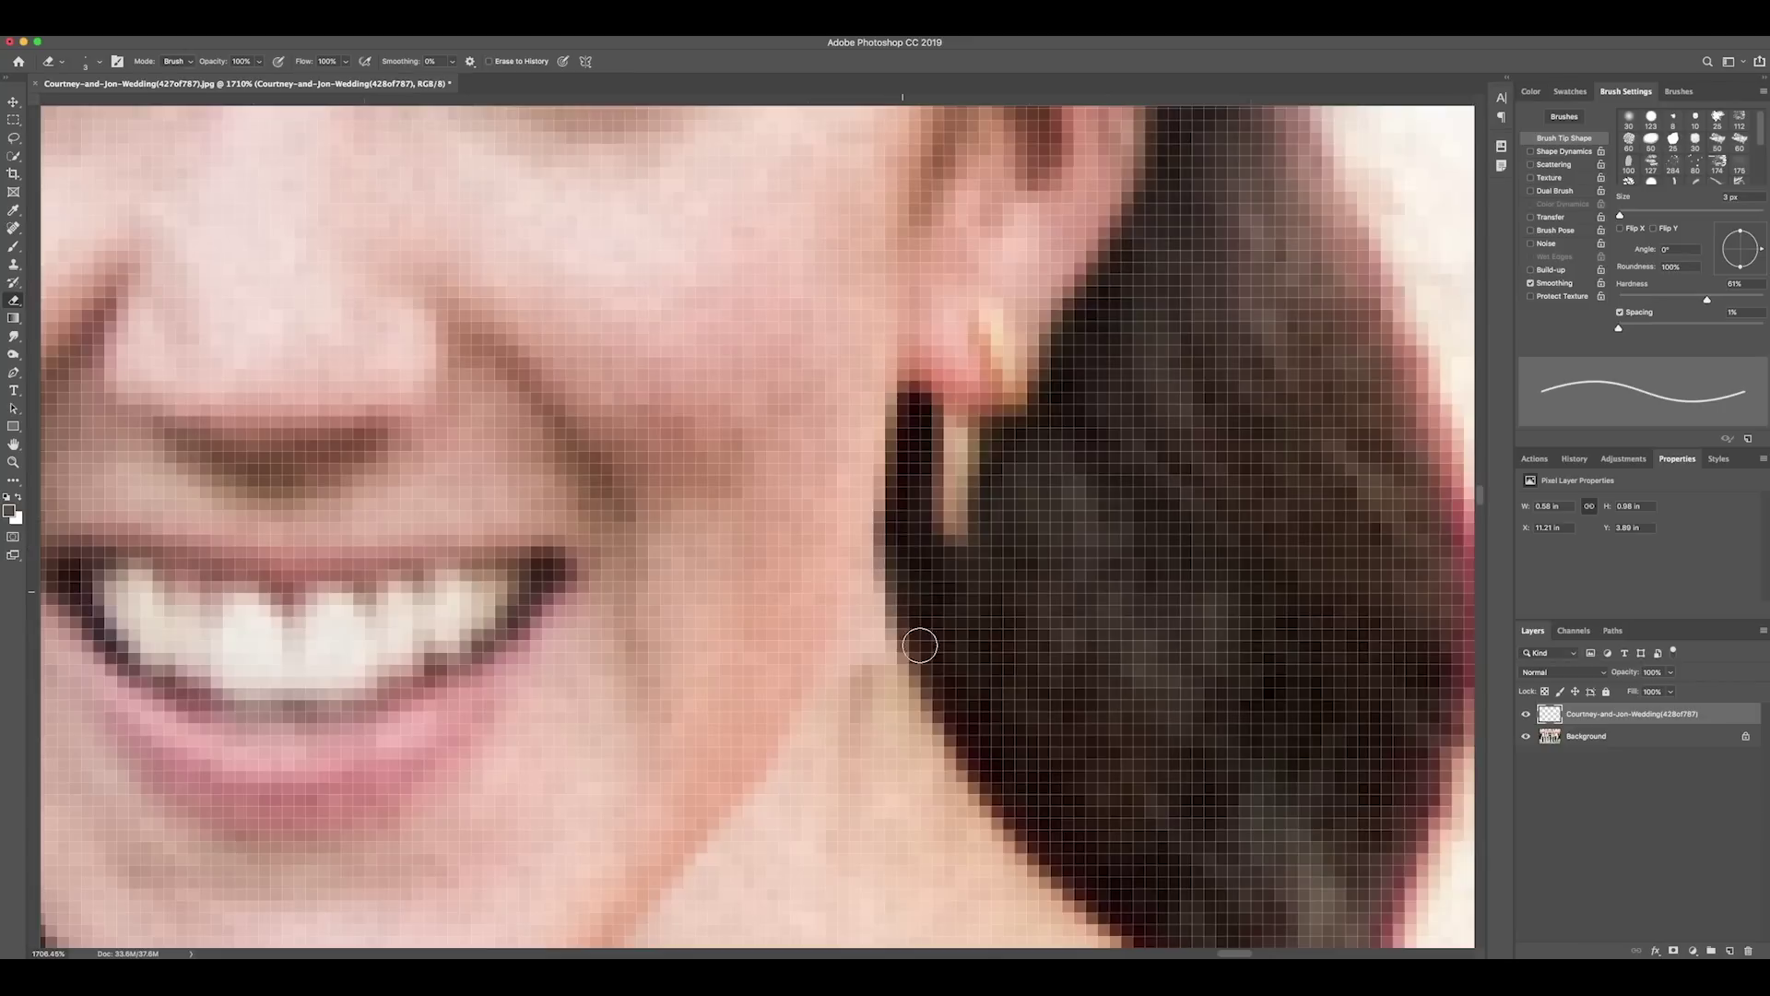
click(12, 337)
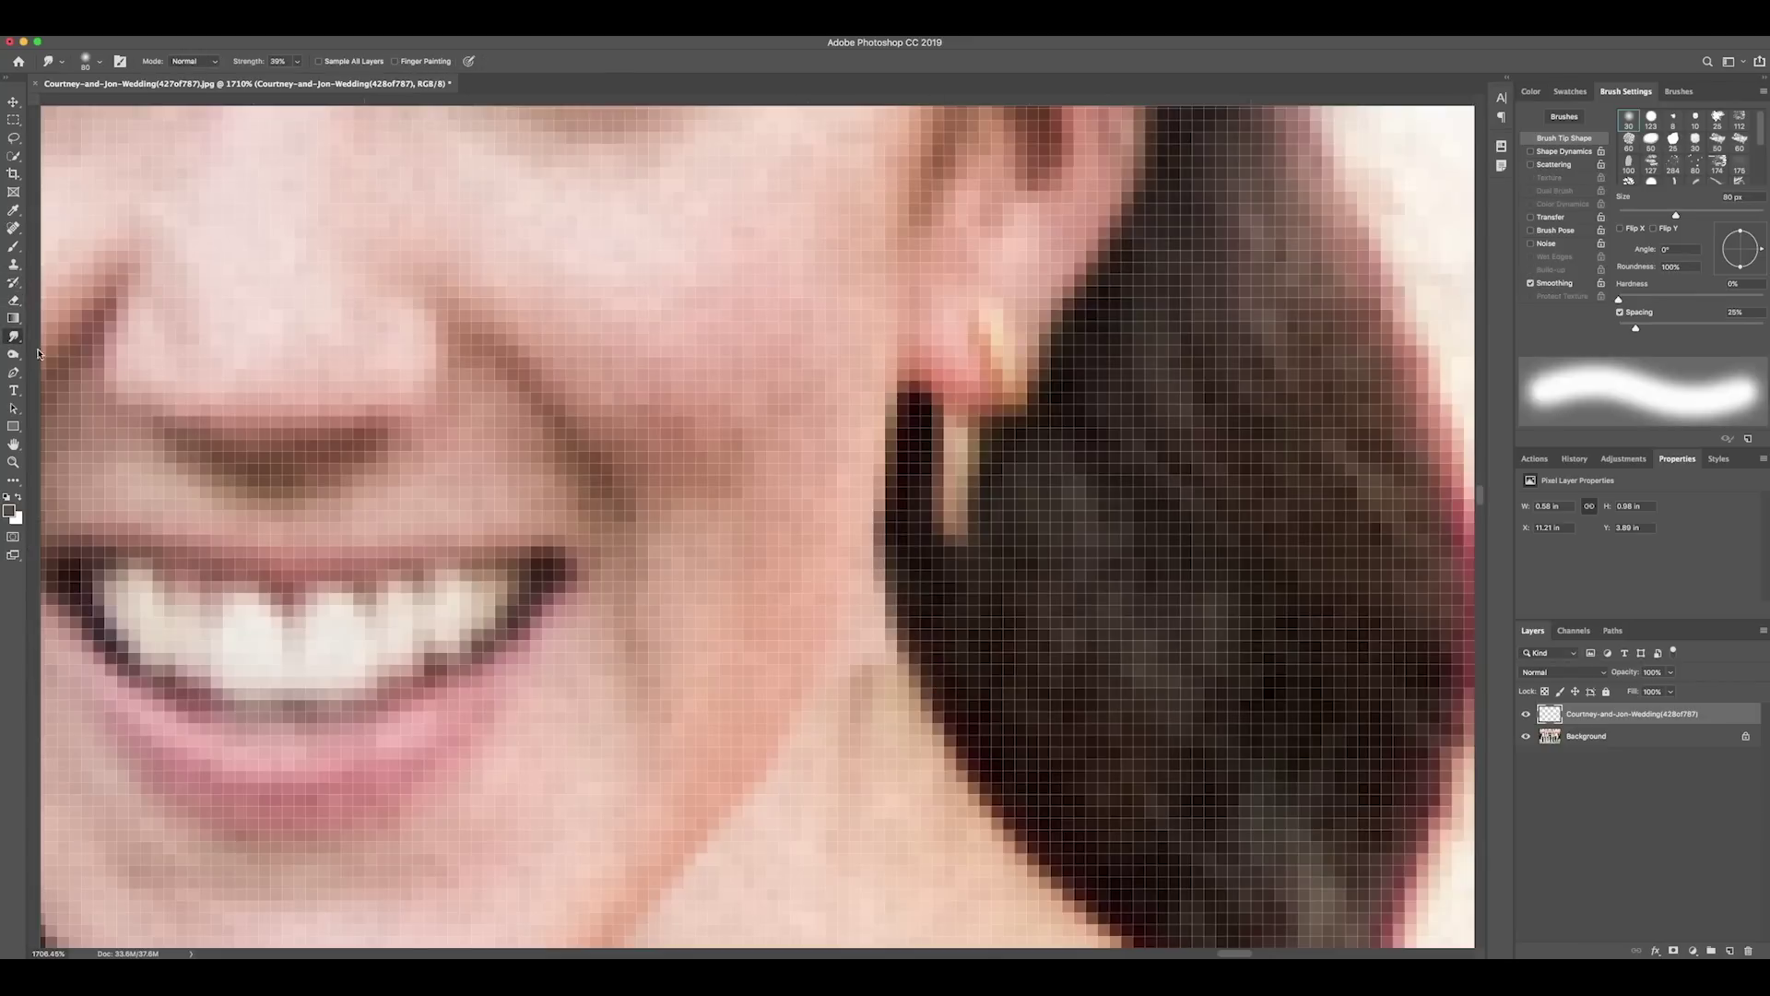
key(bracketleft)
key(bracketleft)
key(bracketleft)
key(bracketleft)
key(bracketleft)
key(bracketleft)
key(bracketleft)
key(bracketleft)
key(bracketleft)
key(bracketleft)
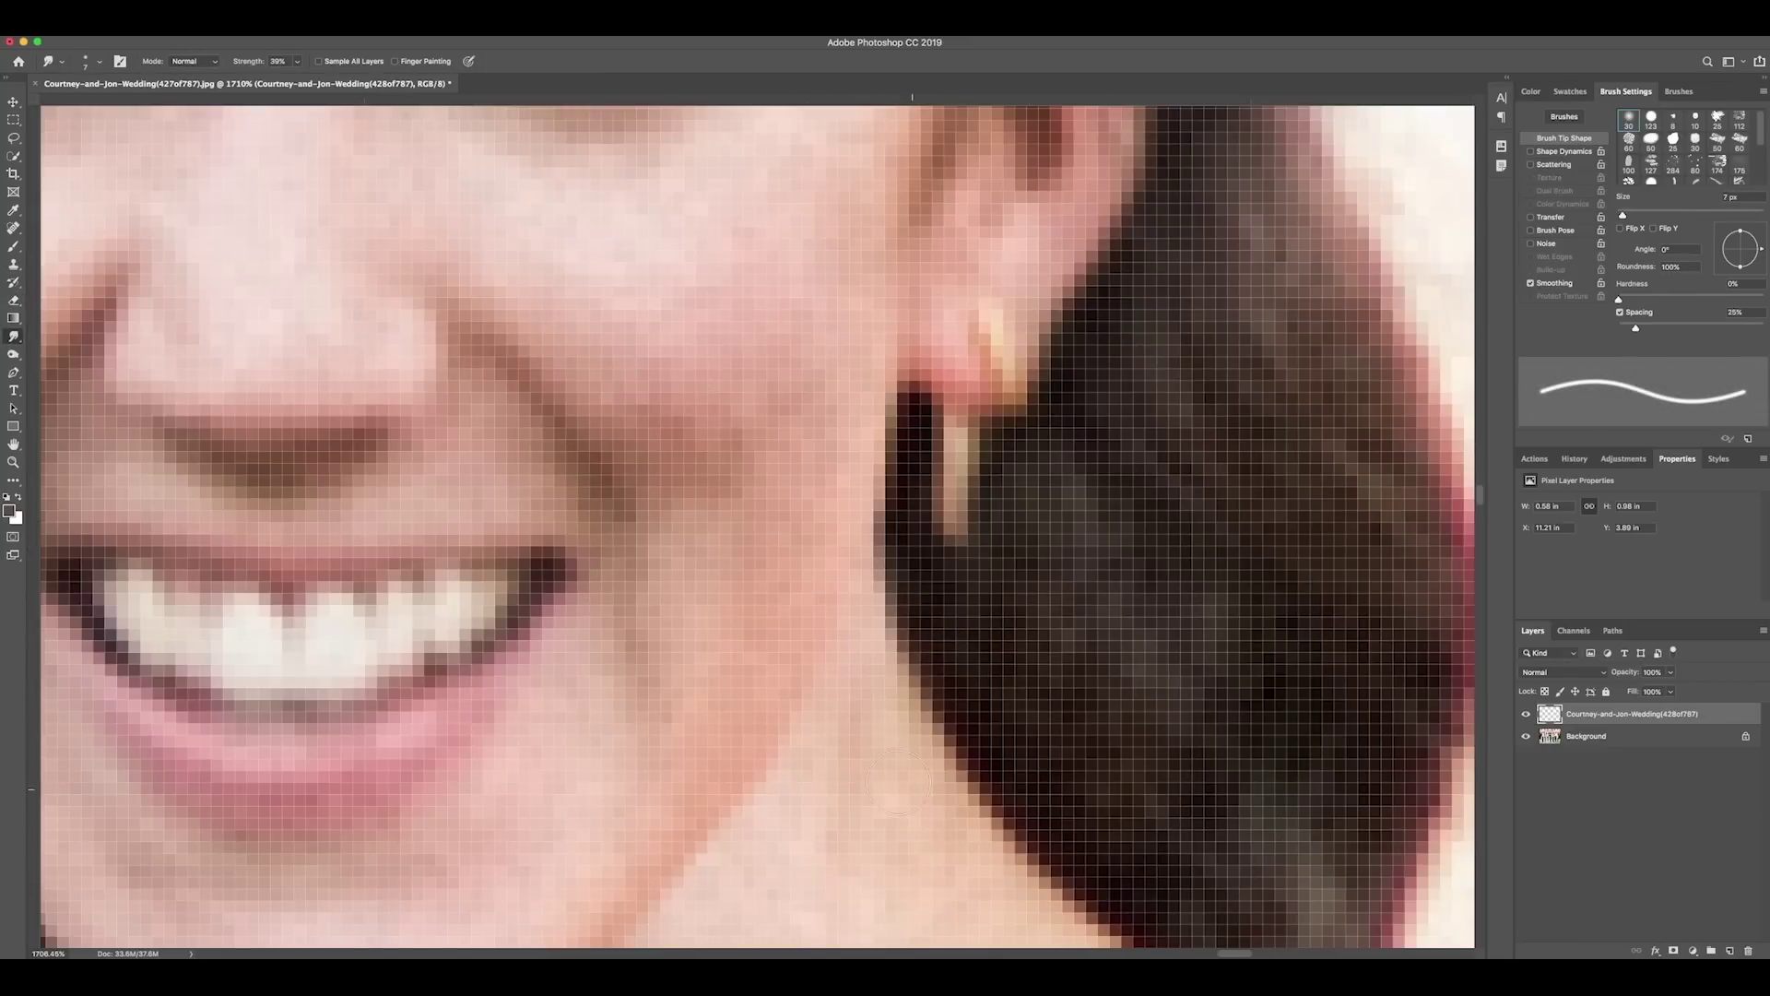
scroll(899, 783, down, 5)
scroll(912, 774, down, 6)
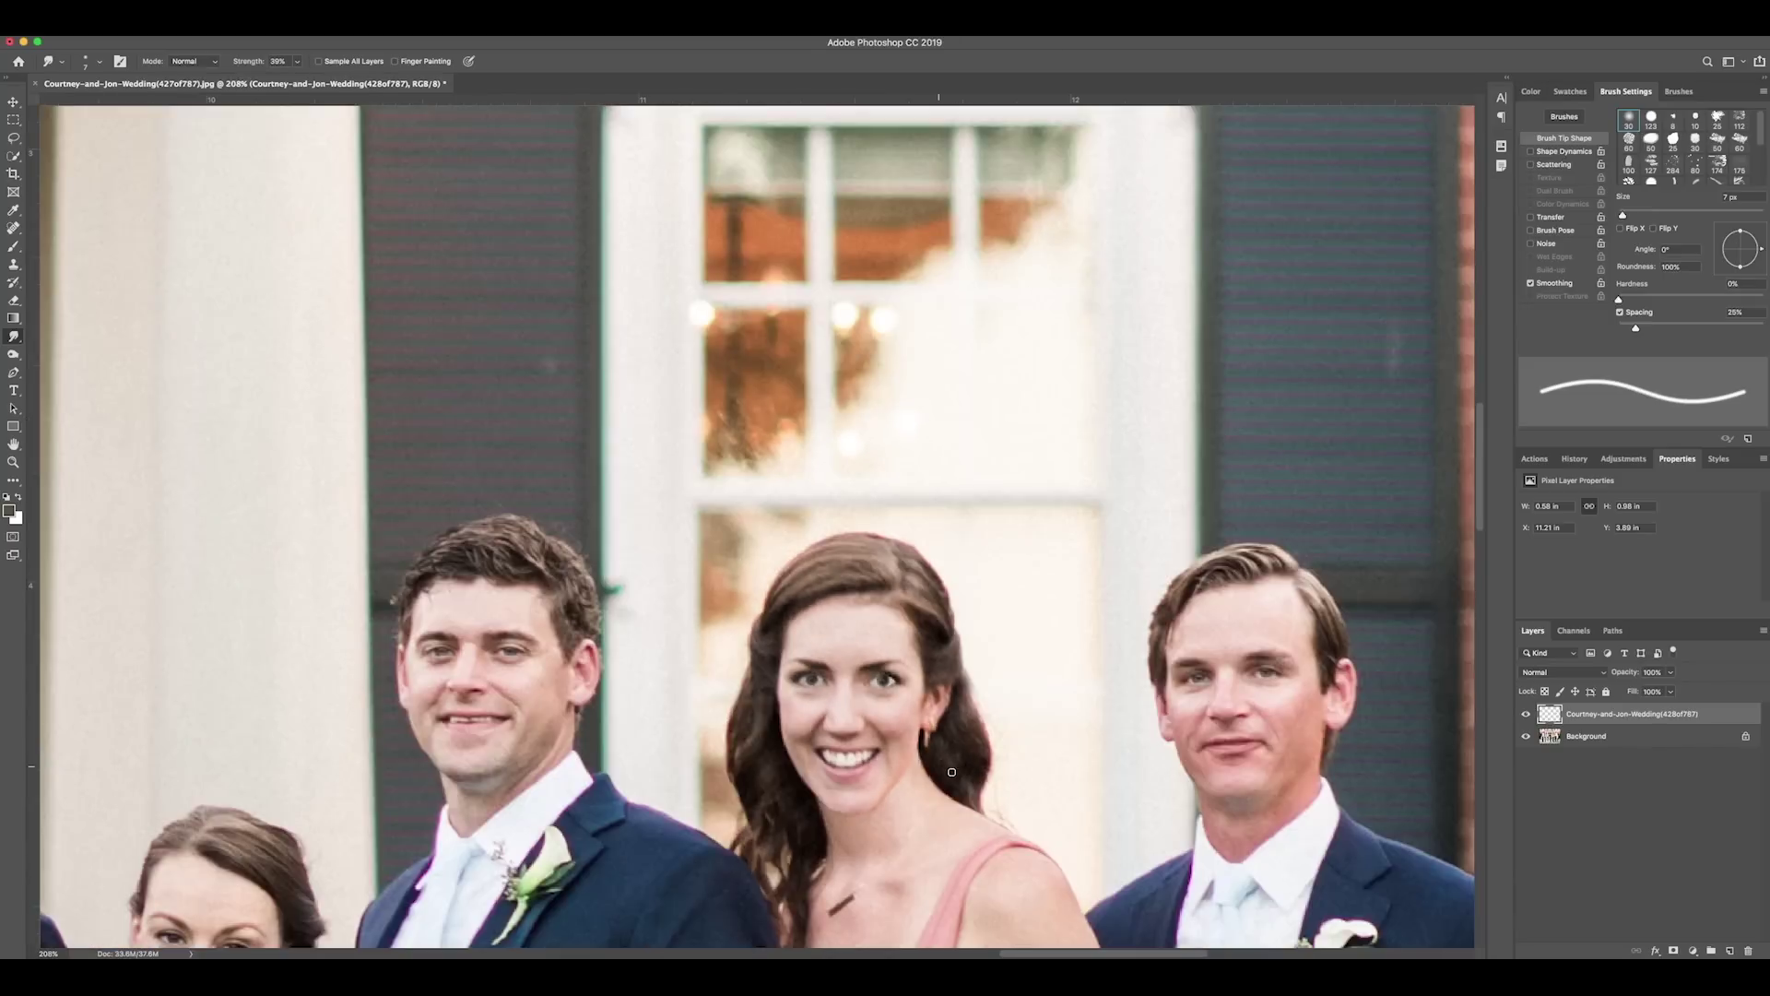
scroll(941, 777, up, 2)
scroll(940, 776, down, 4)
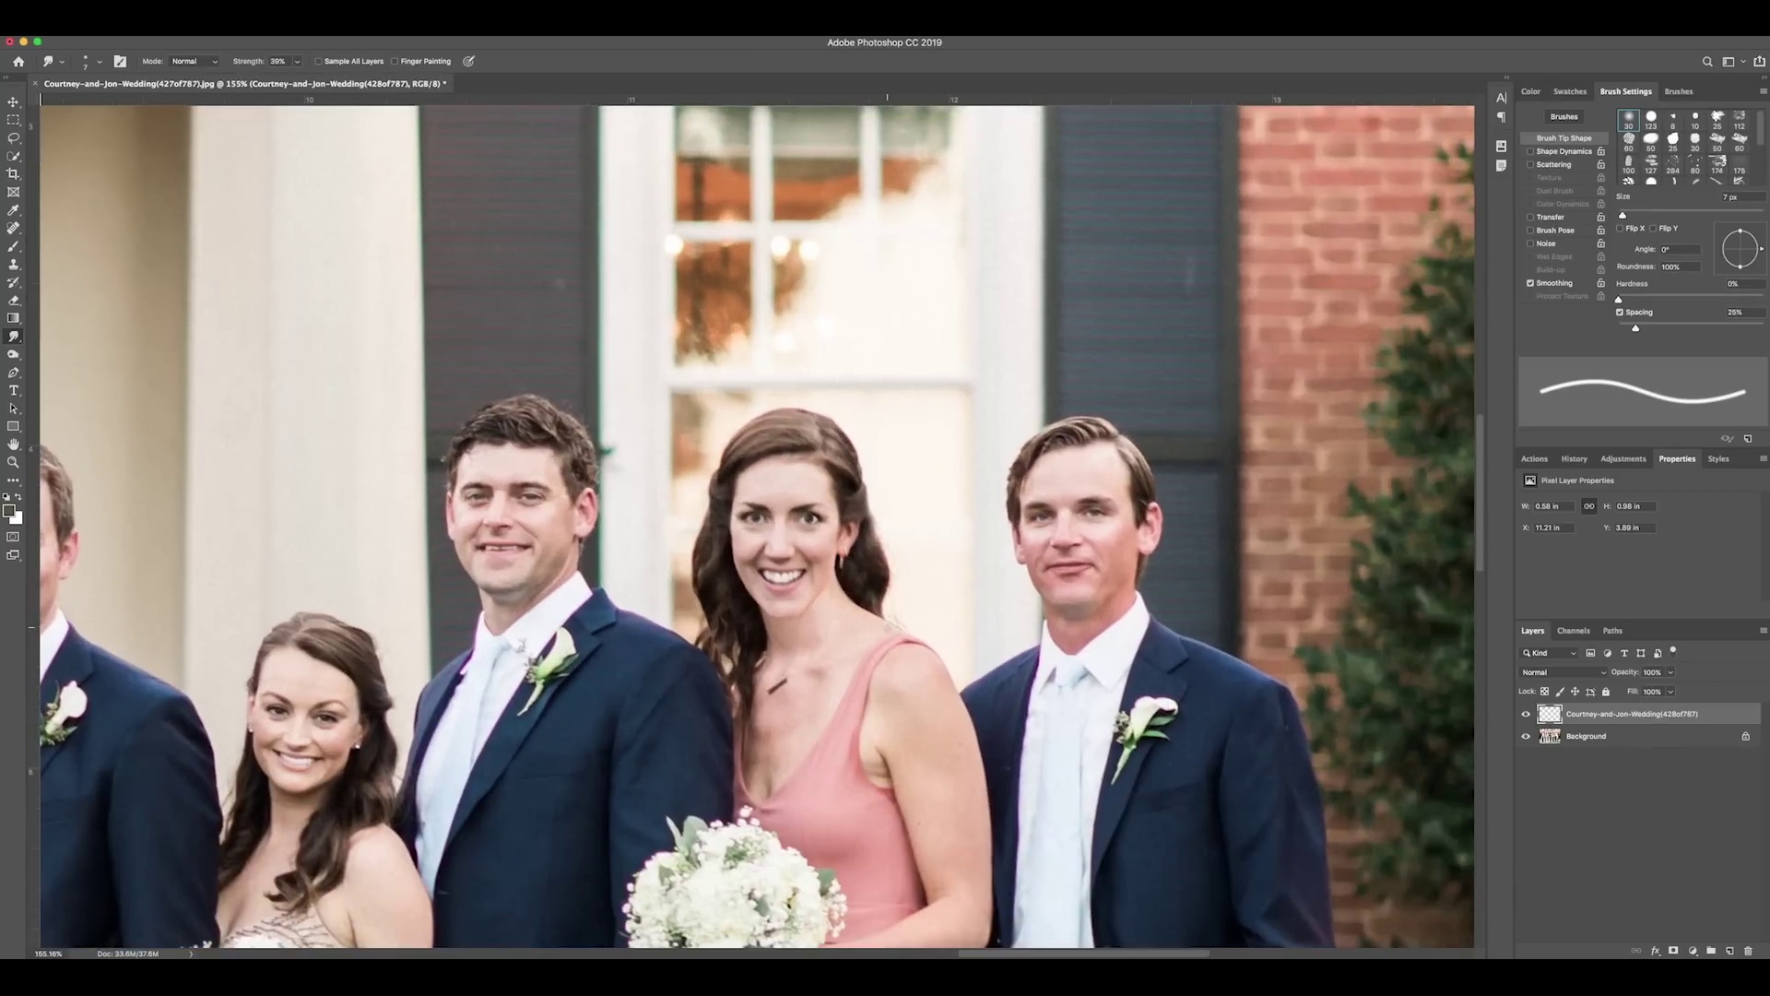
click(1526, 715)
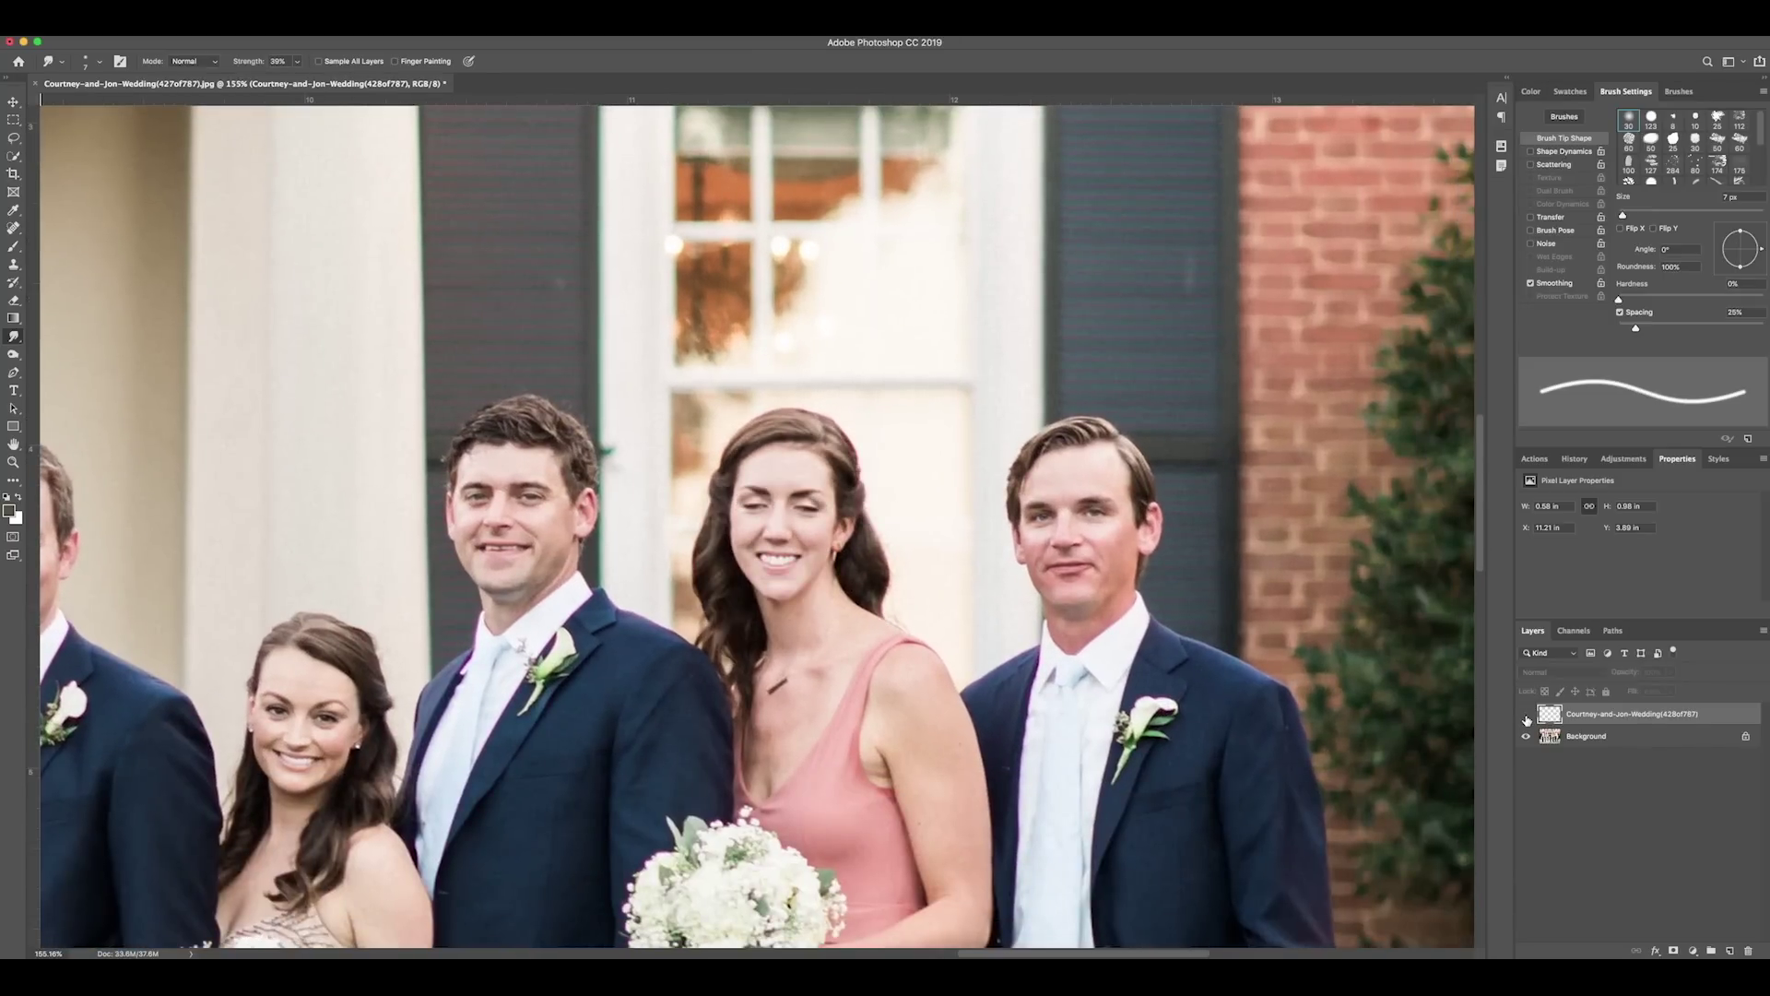
click(1526, 714)
click(1525, 715)
click(1526, 716)
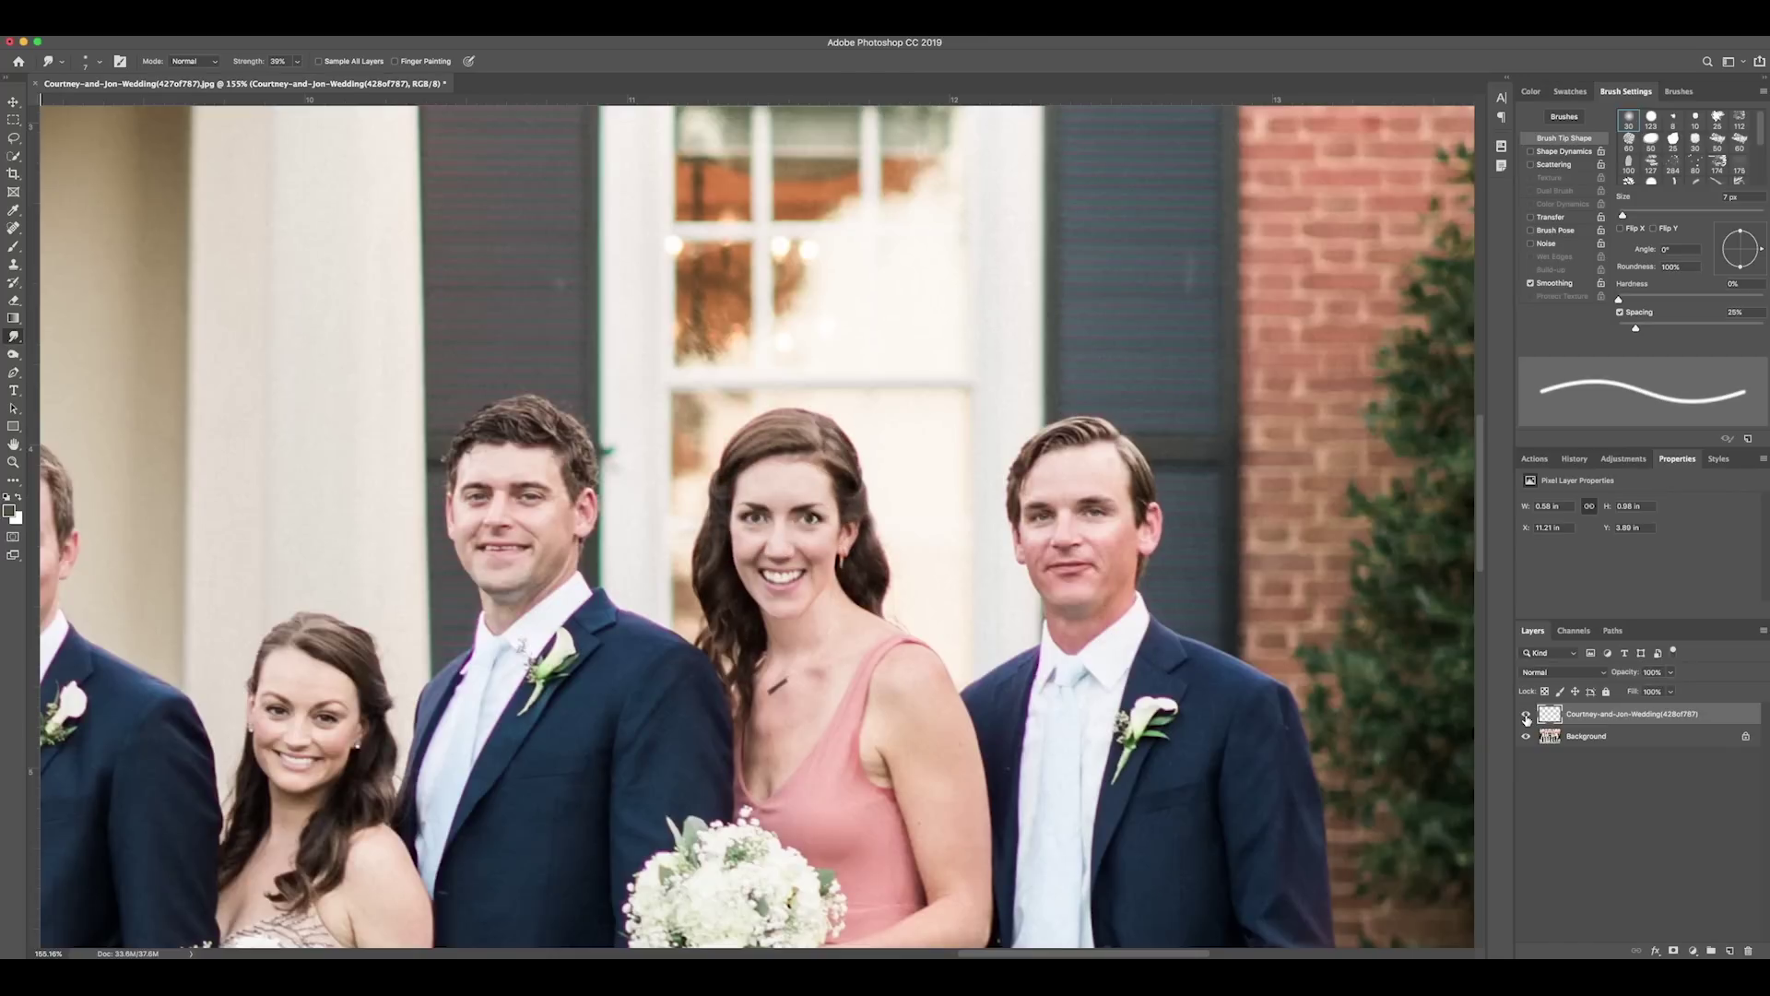
scroll(893, 523, up, 10)
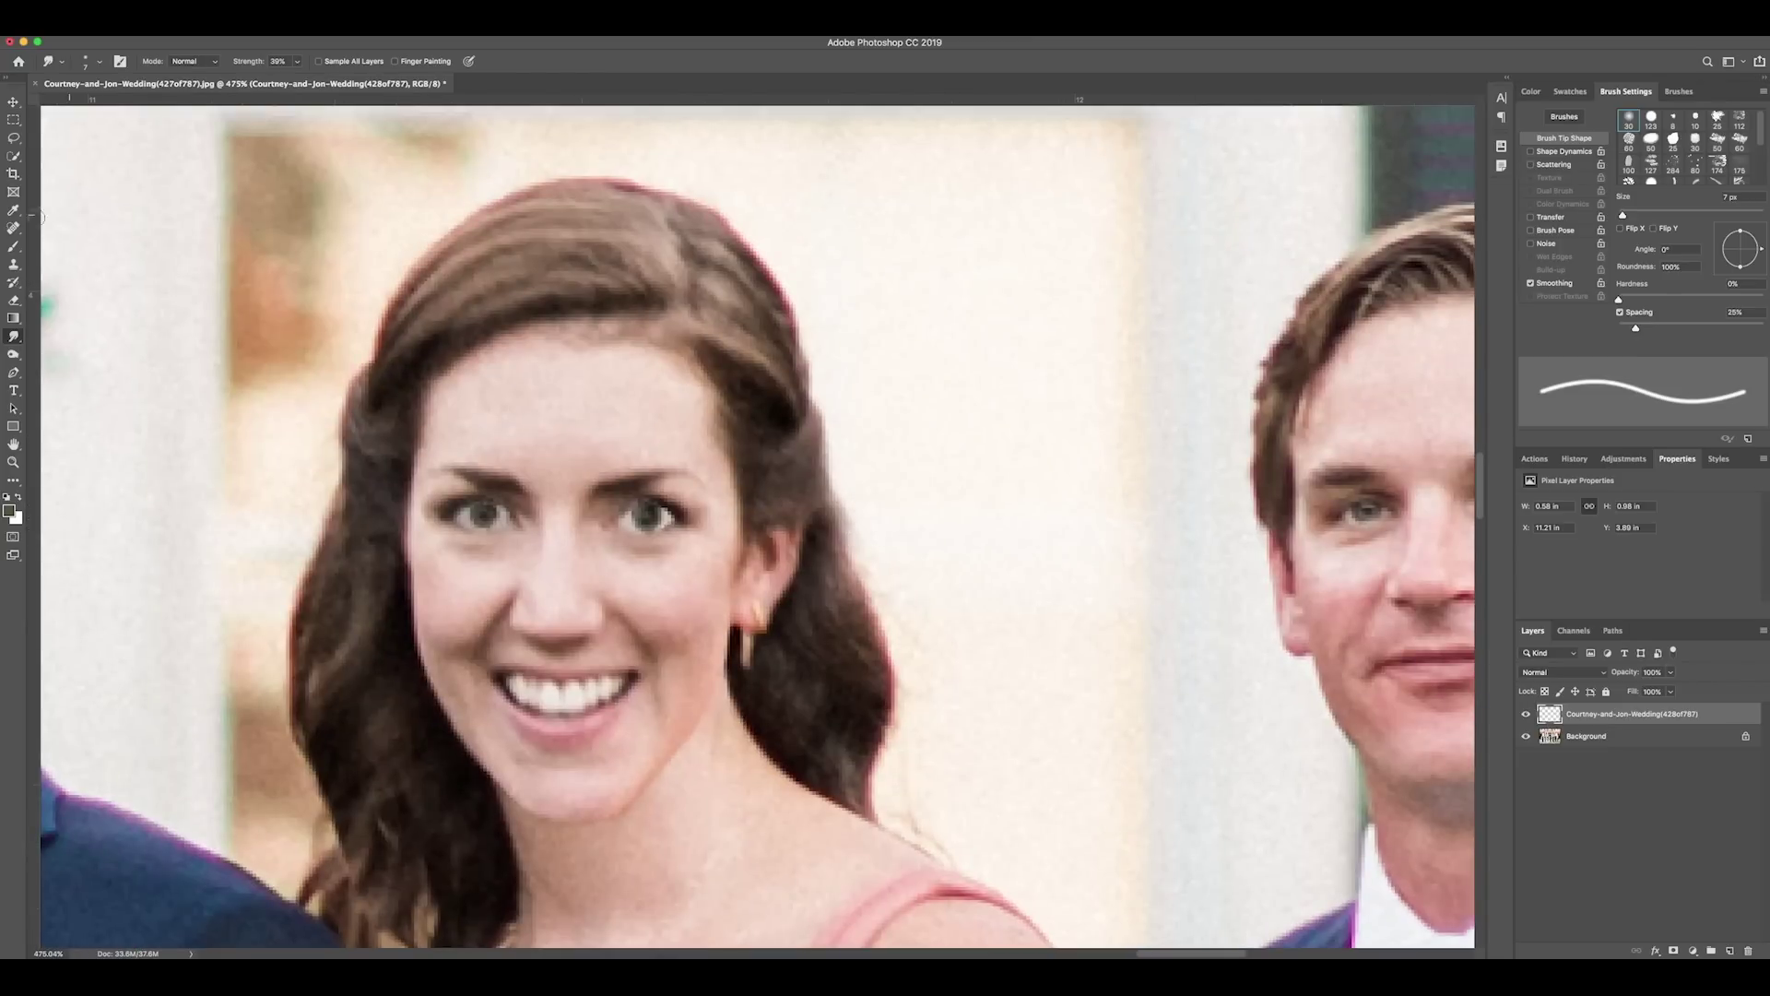
Erase the hazy fringe on the bridesmaid's right hair edge with an 8 px eraser, then zoom out
click(15, 302)
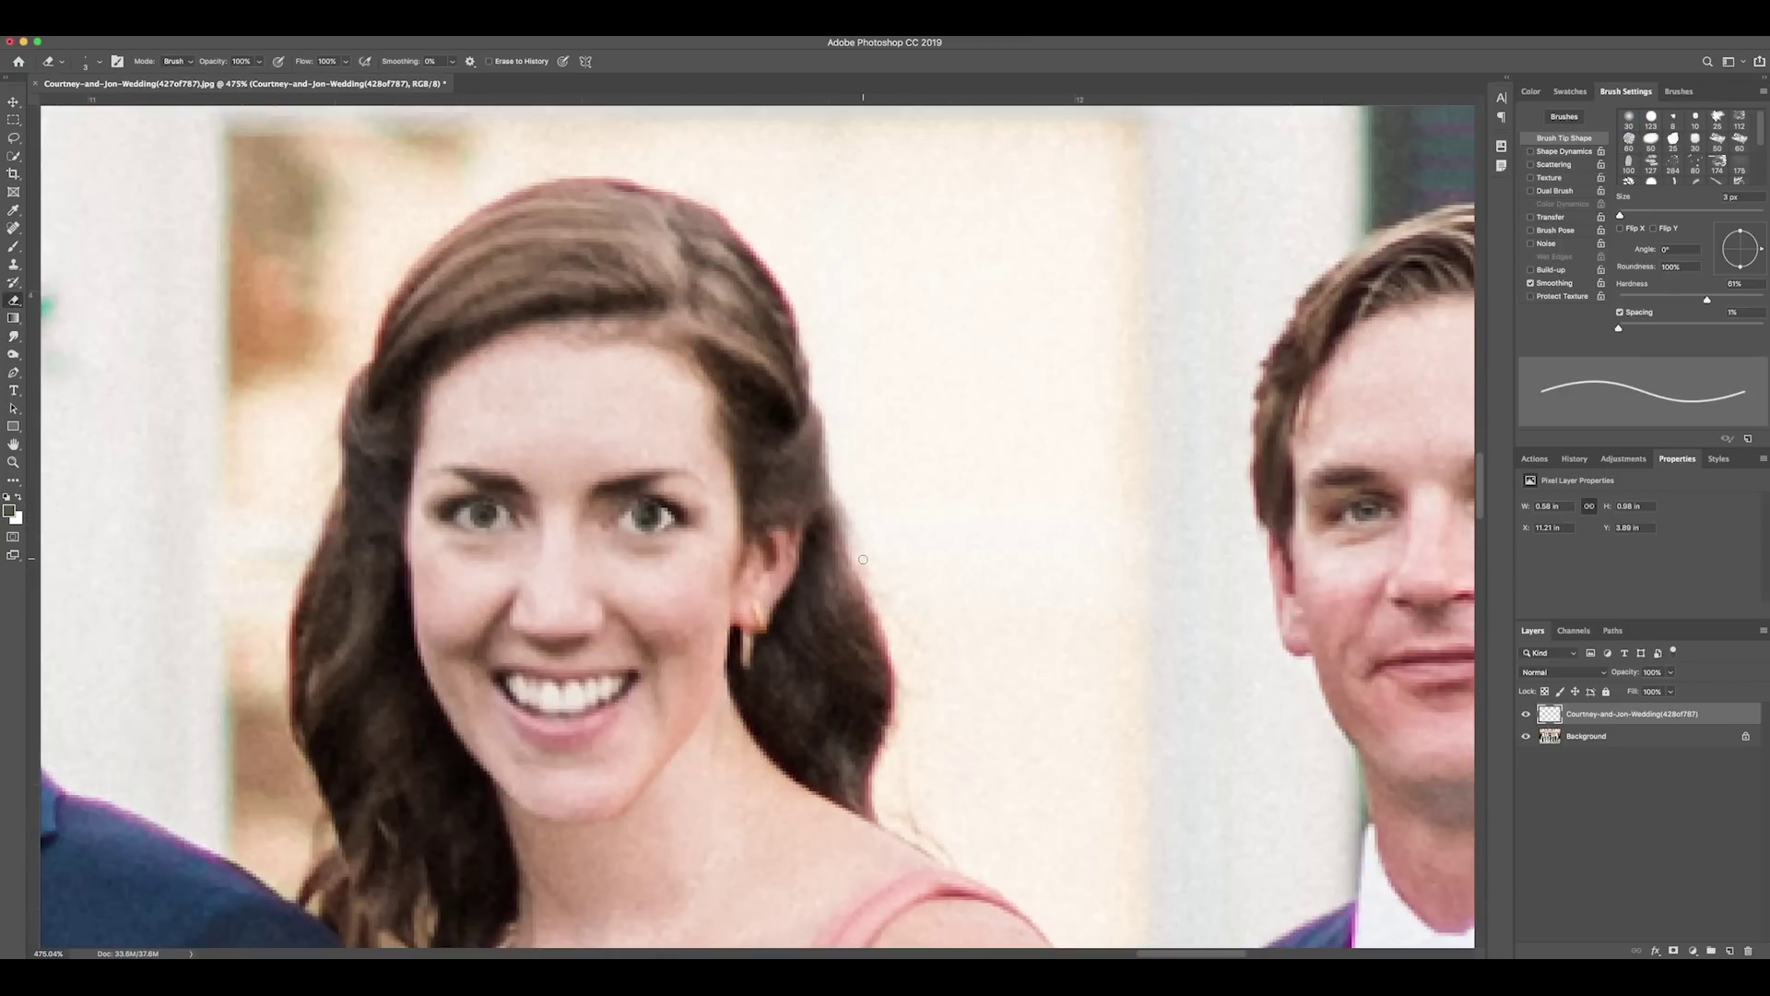
key(bracketright)
key(bracketright)
key(bracketright)
key(bracketright)
key(bracketright)
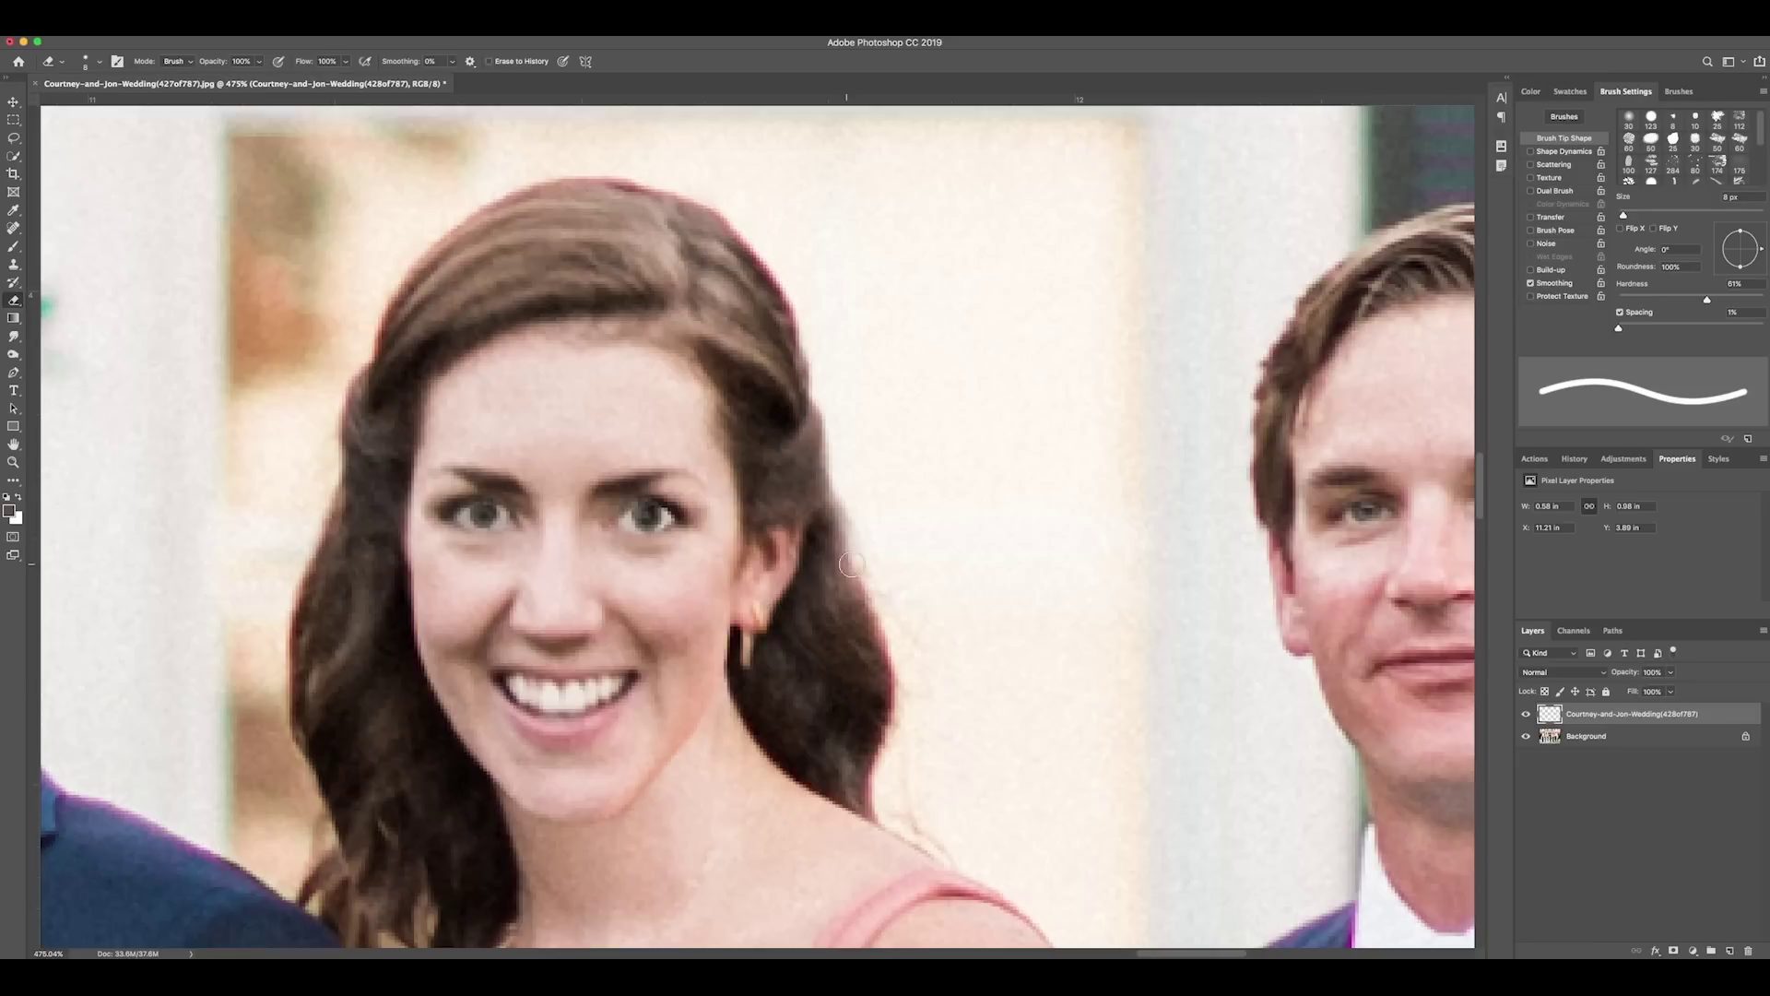
drag(874, 572, 848, 462)
scroll(886, 516, down, 5)
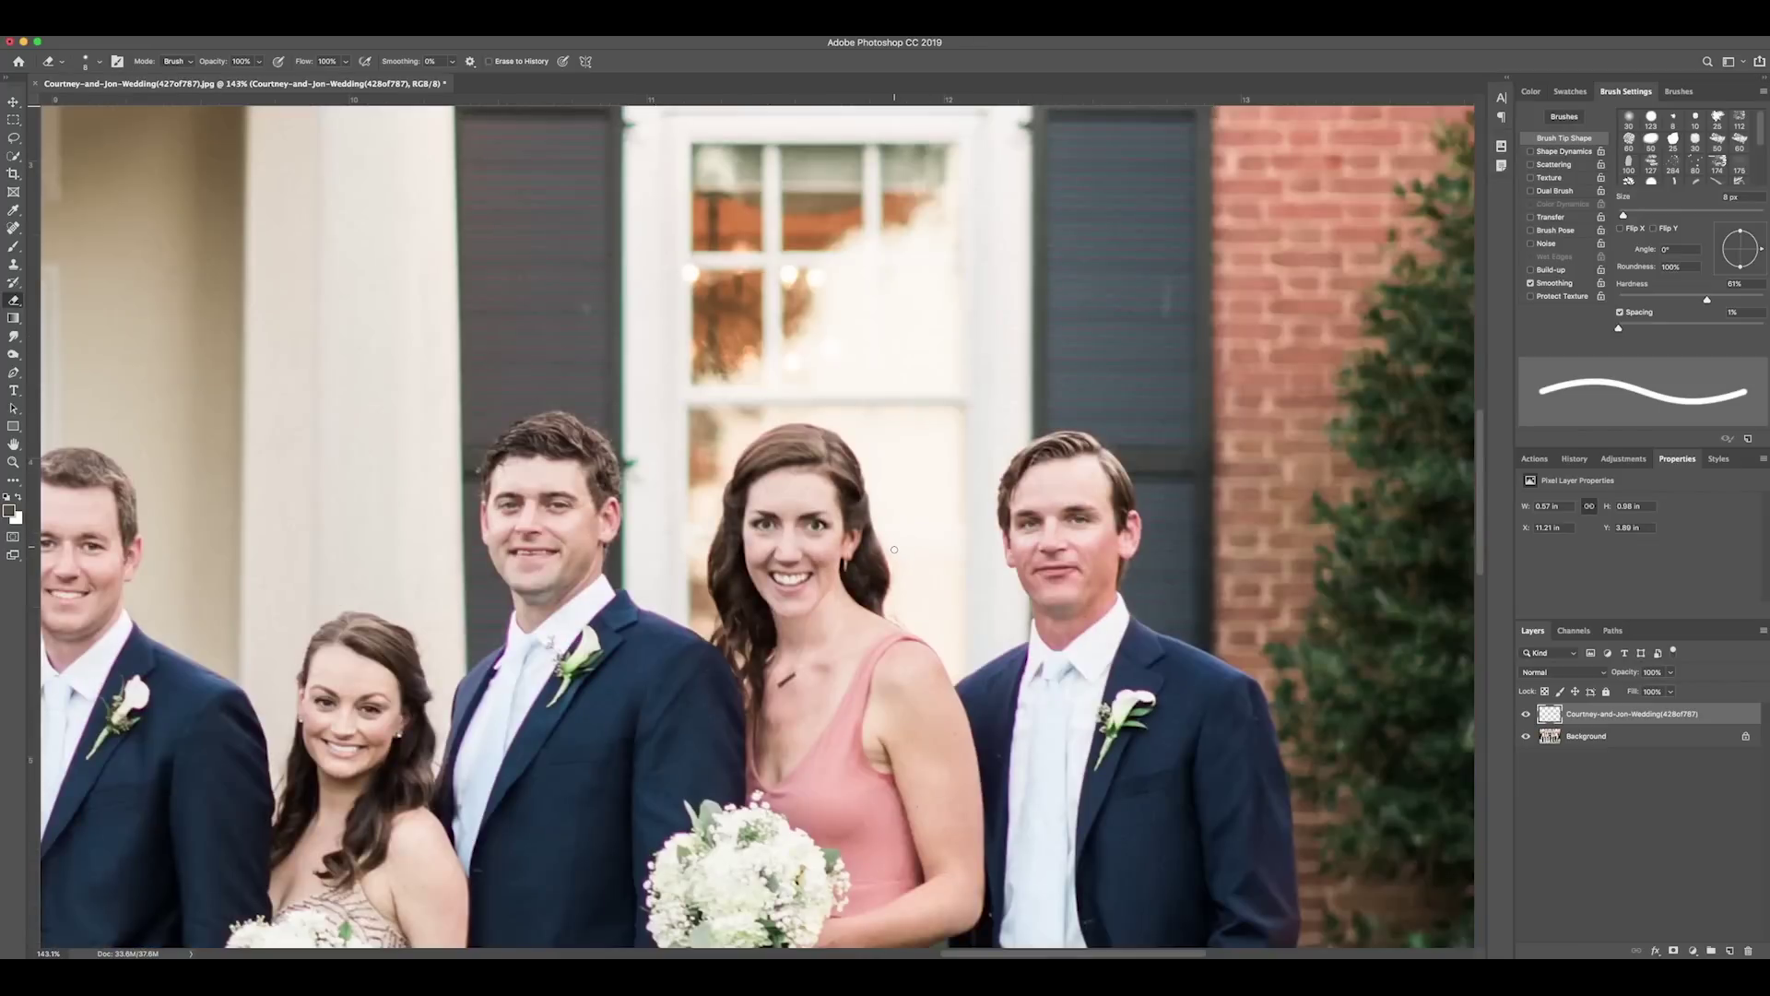
scroll(857, 566, down, 2)
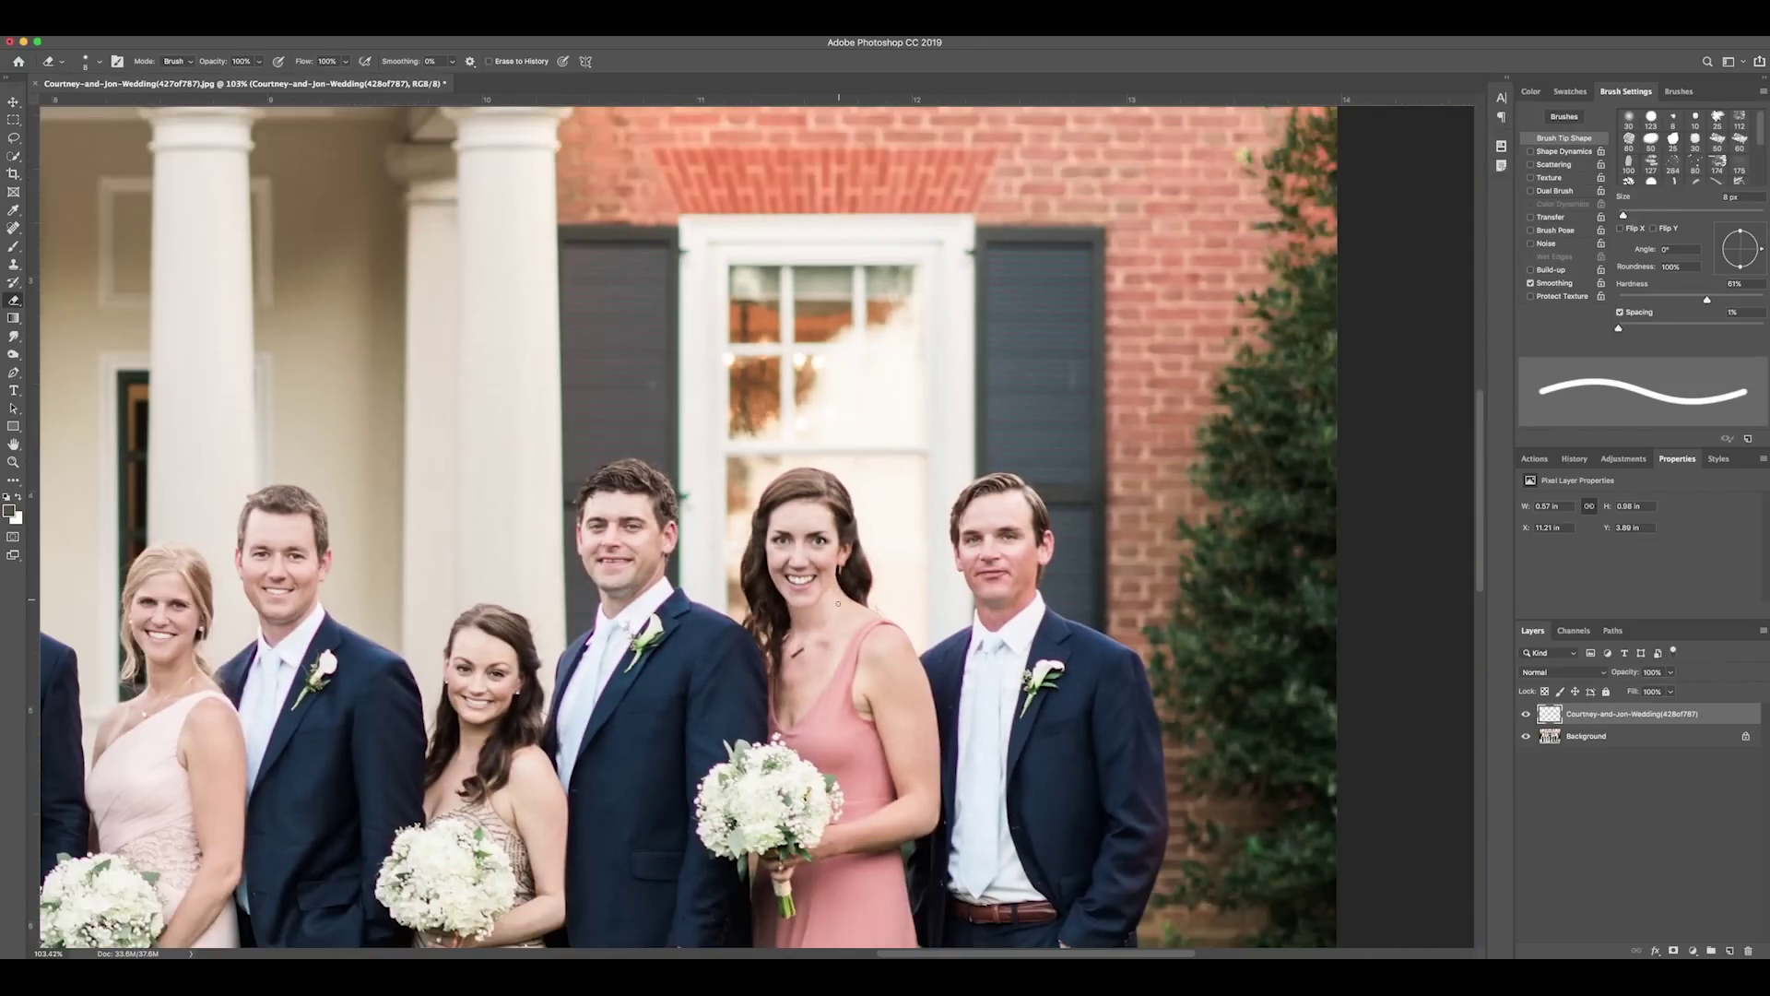
scroll(713, 636, down, 3)
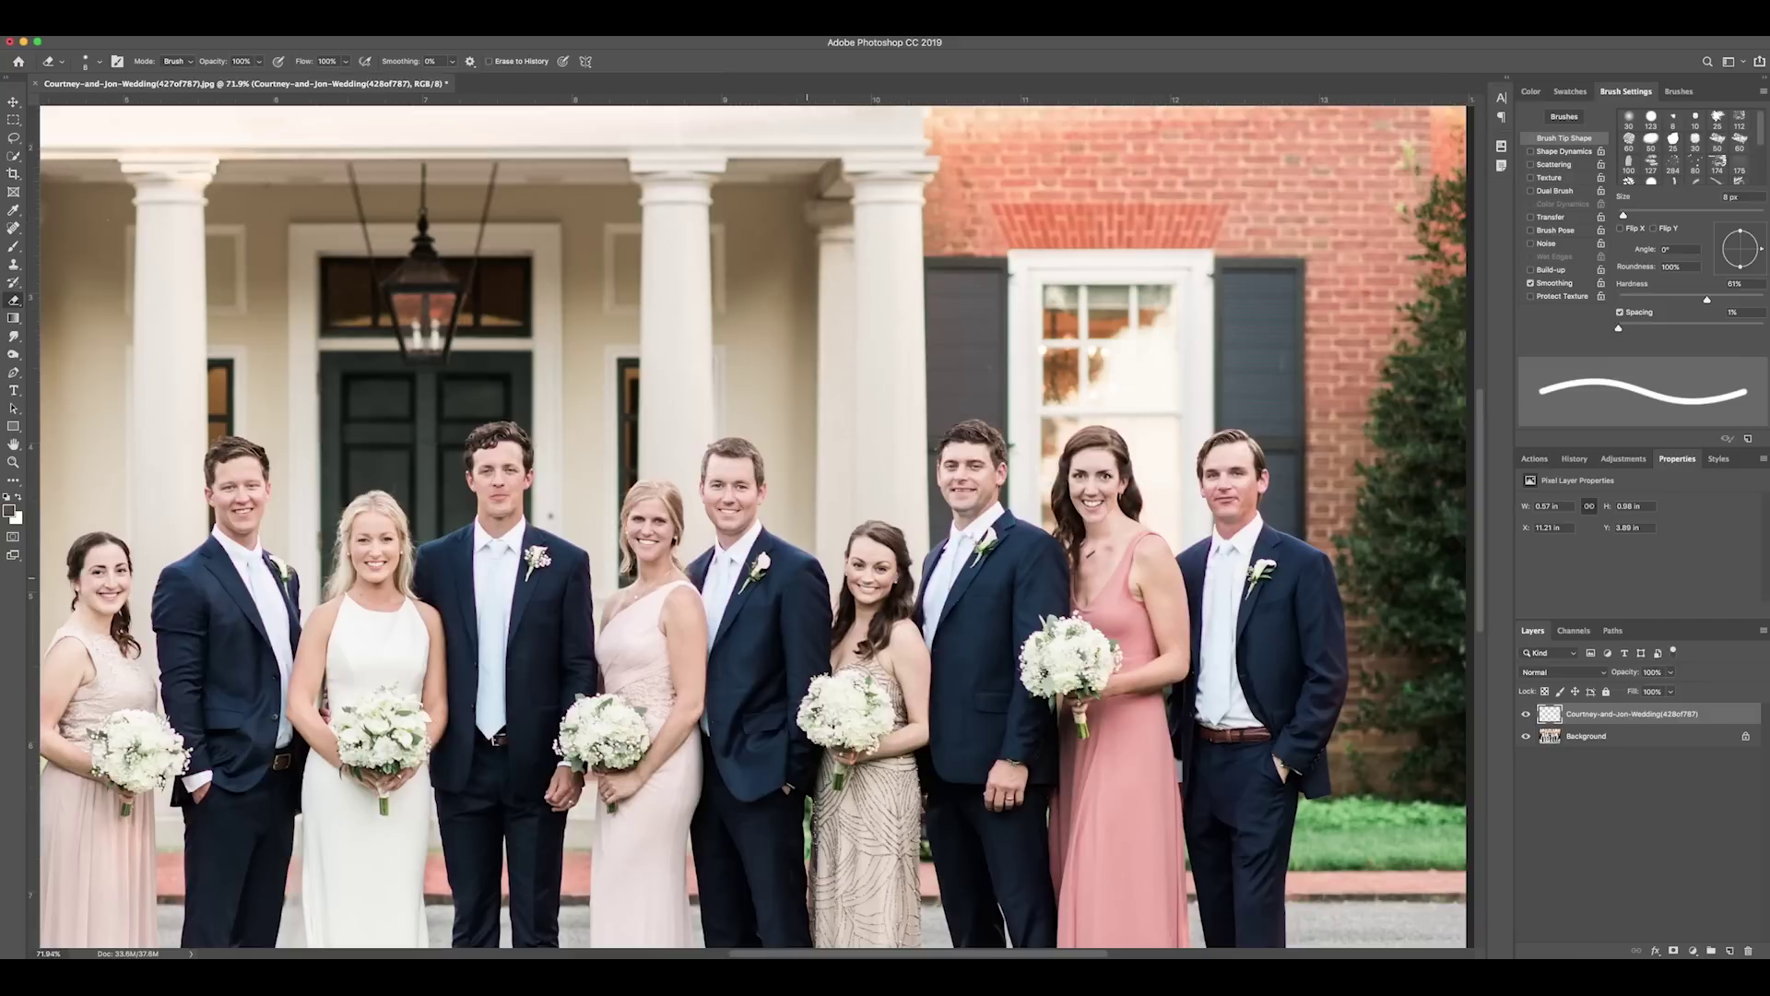